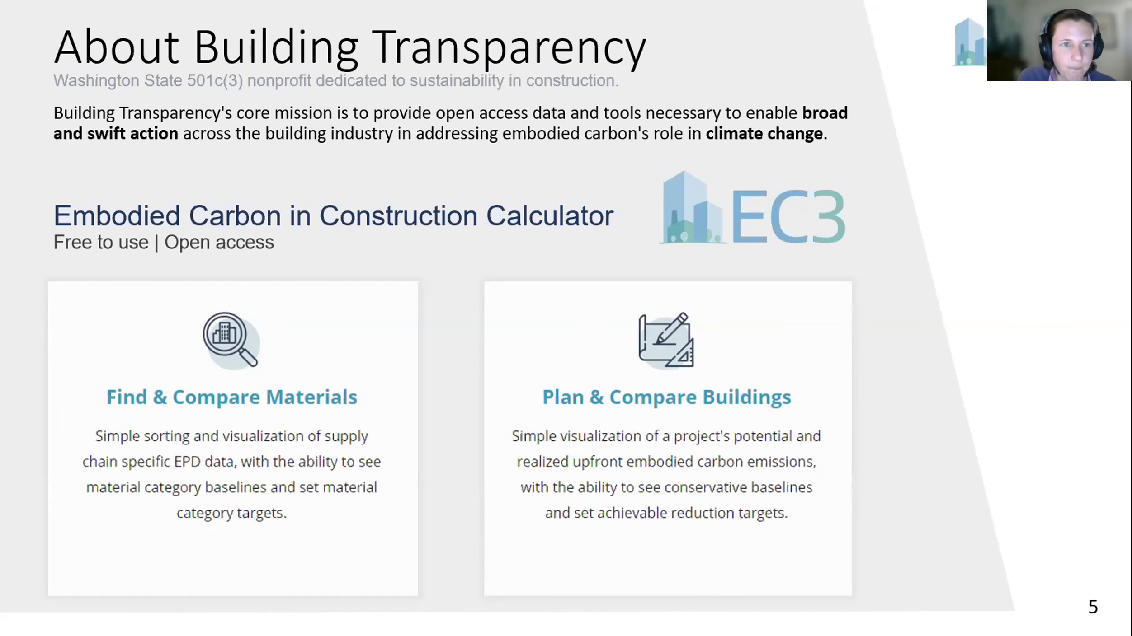
# Advance the presentation from slide 5 to the EC3 Partners slide
pyautogui.press('Right')
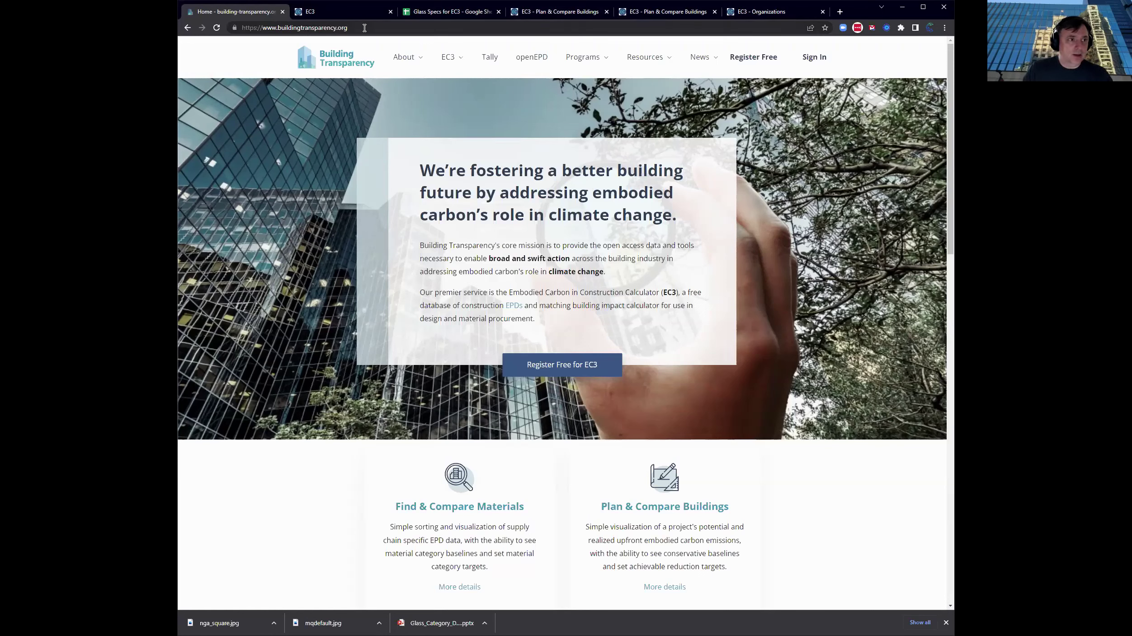
pyautogui.click(360, 29)
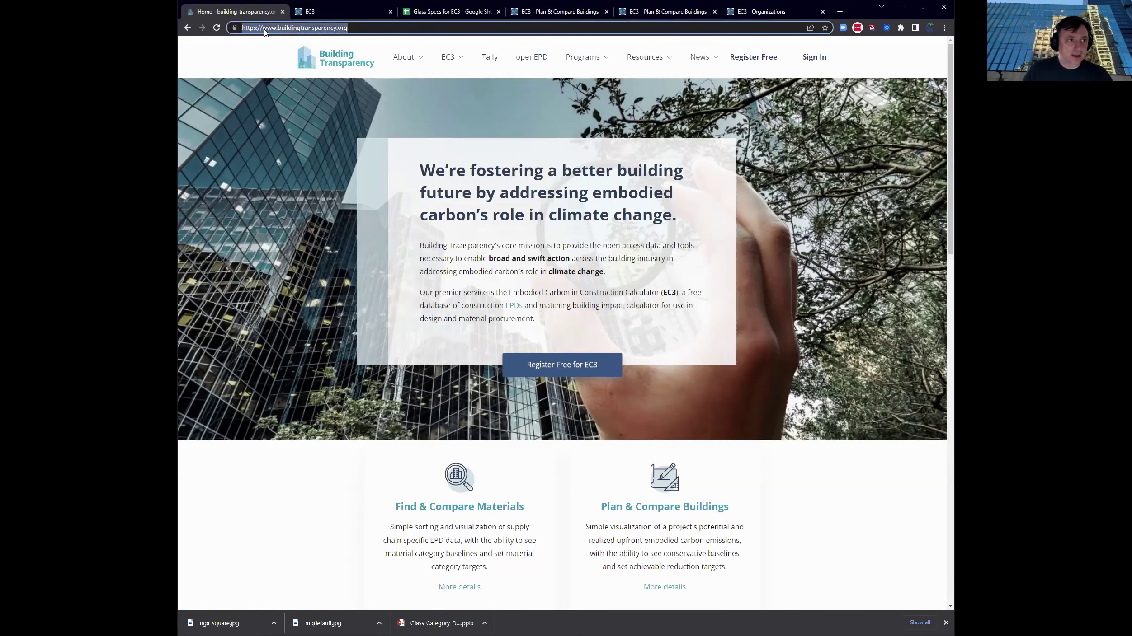
pyautogui.click(841, 385)
pyautogui.scroll(-2, 844, 377)
pyautogui.scroll(-12, 845, 373)
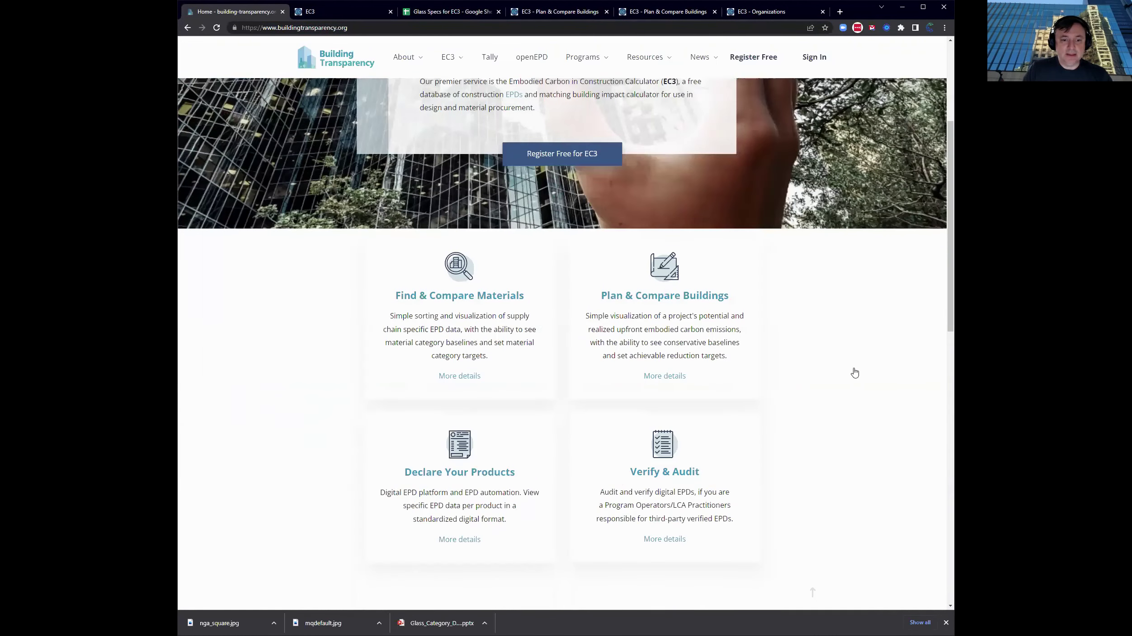
pyautogui.scroll(-1, 895, 377)
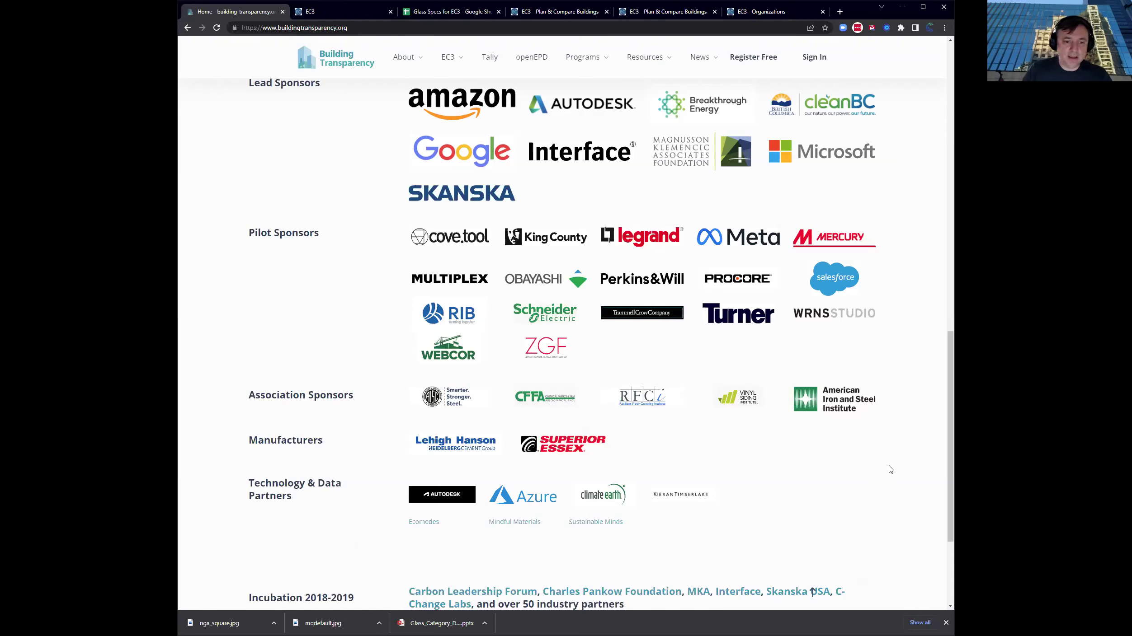
pyautogui.scroll(-1, 889, 476)
pyautogui.scroll(-1, 889, 476)
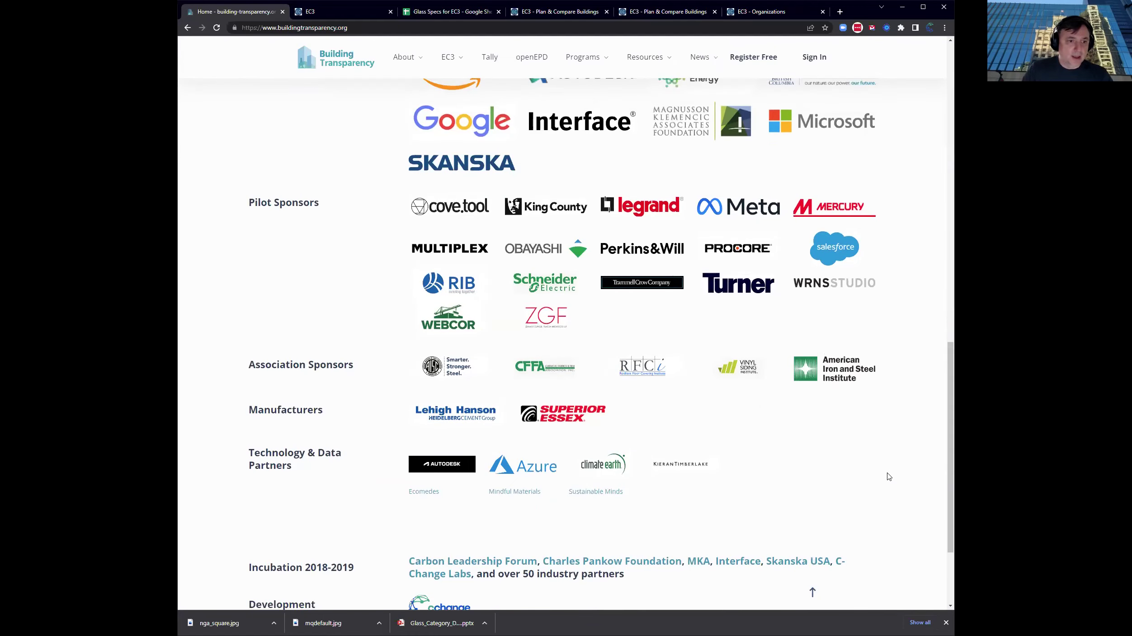
pyautogui.scroll(6, 889, 476)
pyautogui.scroll(12, 786, 116)
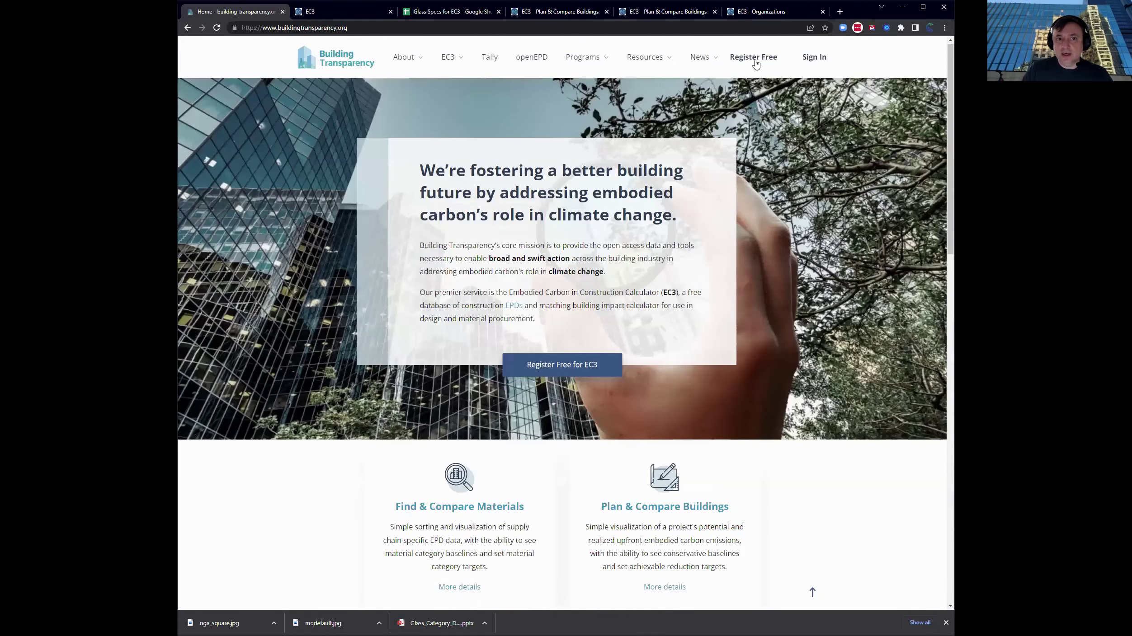
# View the free EC3 registration form, return to the homepage, and show the Programs list
pyautogui.click(754, 57)
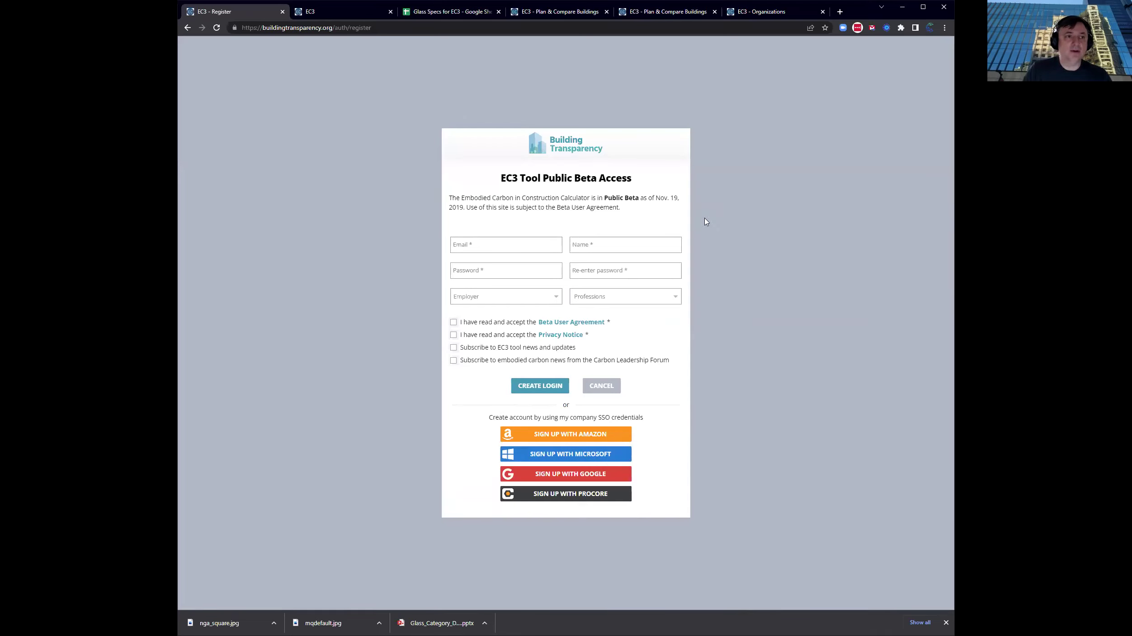
pyautogui.click(187, 28)
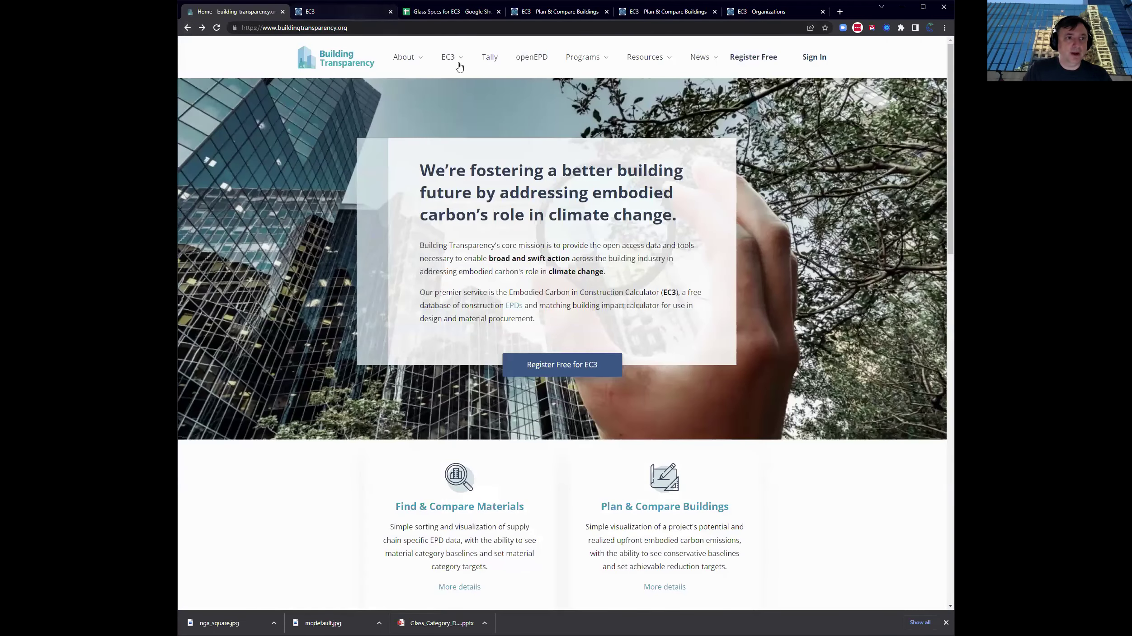
pyautogui.click(575, 61)
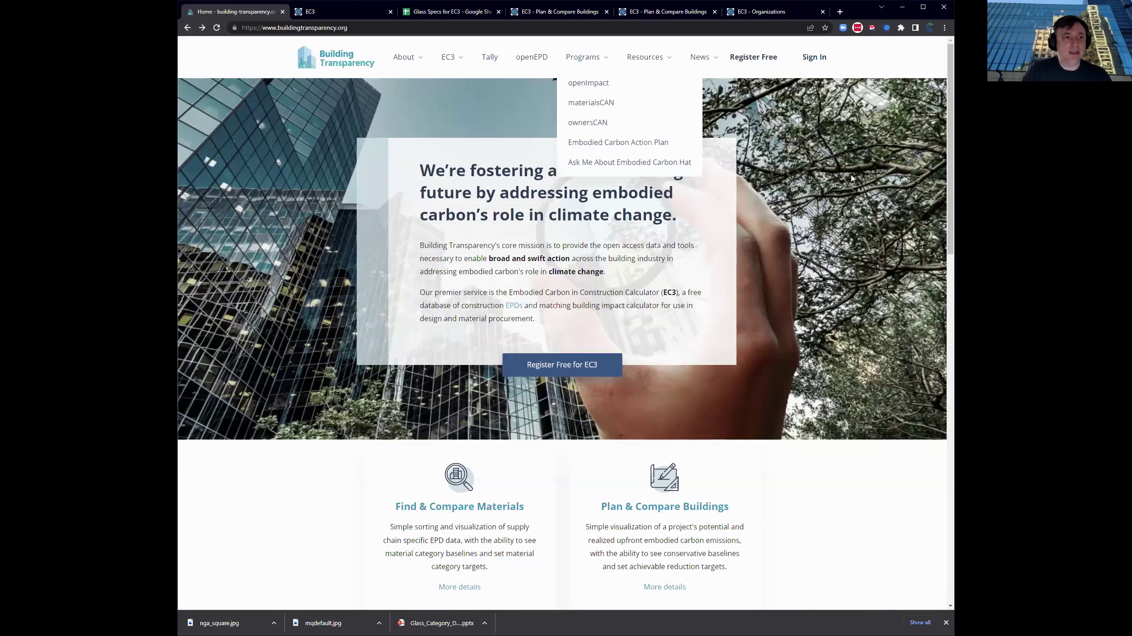
# Switch to the EC3 welcome page and advance its EPD map to U.S. counties and Canadian provinces
pyautogui.click(346, 14)
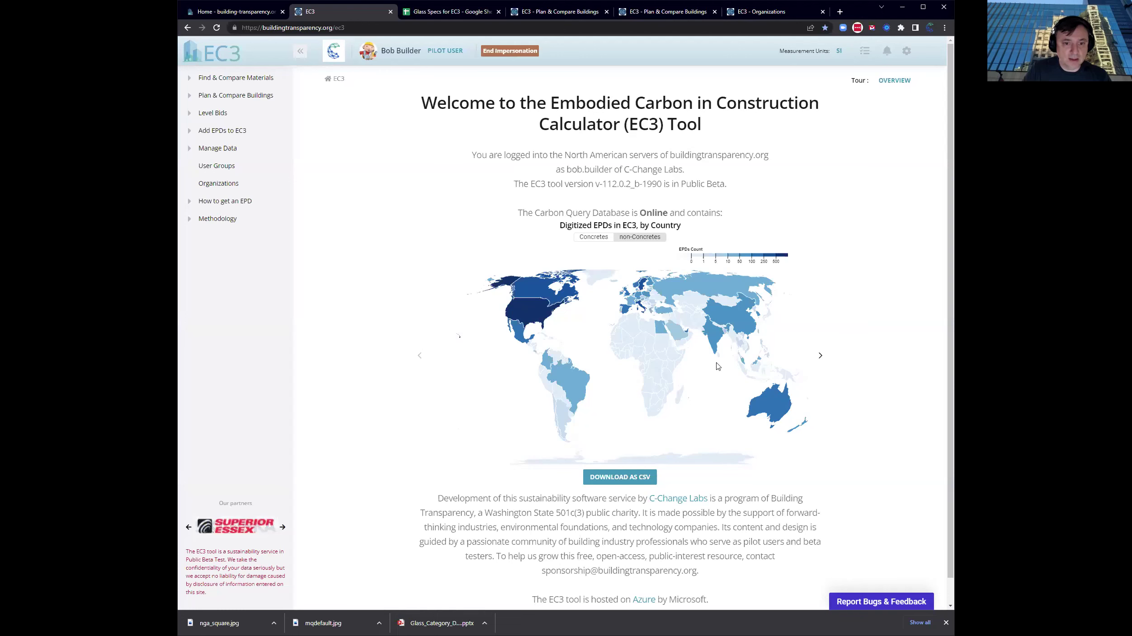
pyautogui.click(820, 357)
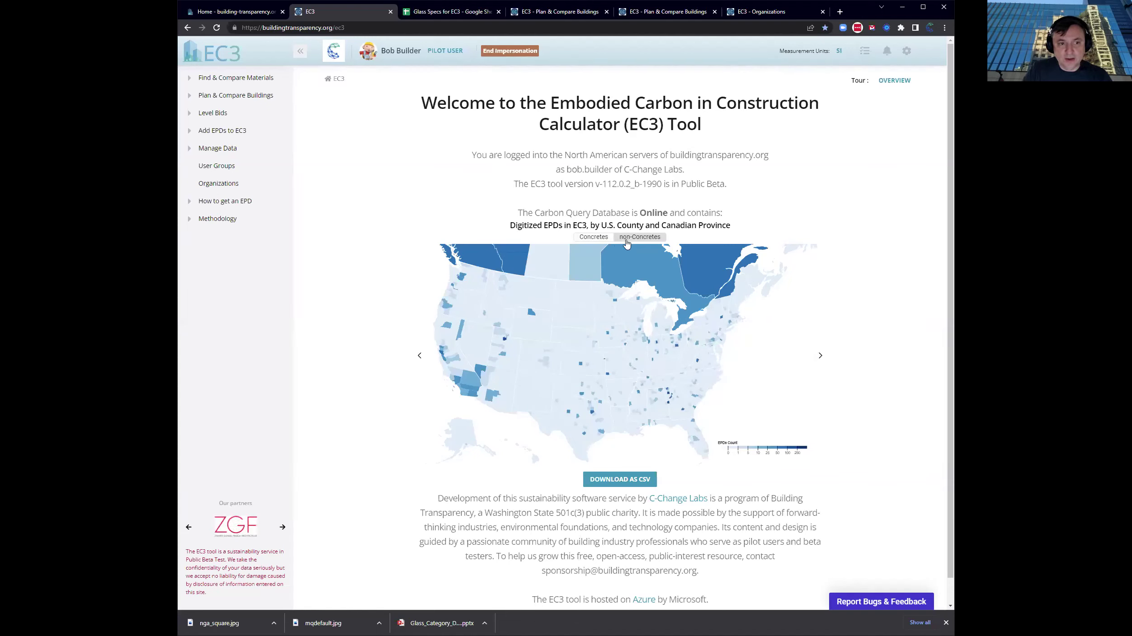
# Limit the U.S./Canada EPD map to Concretes, showing Maricopa at 425 and San Diego at 473
pyautogui.click(604, 239)
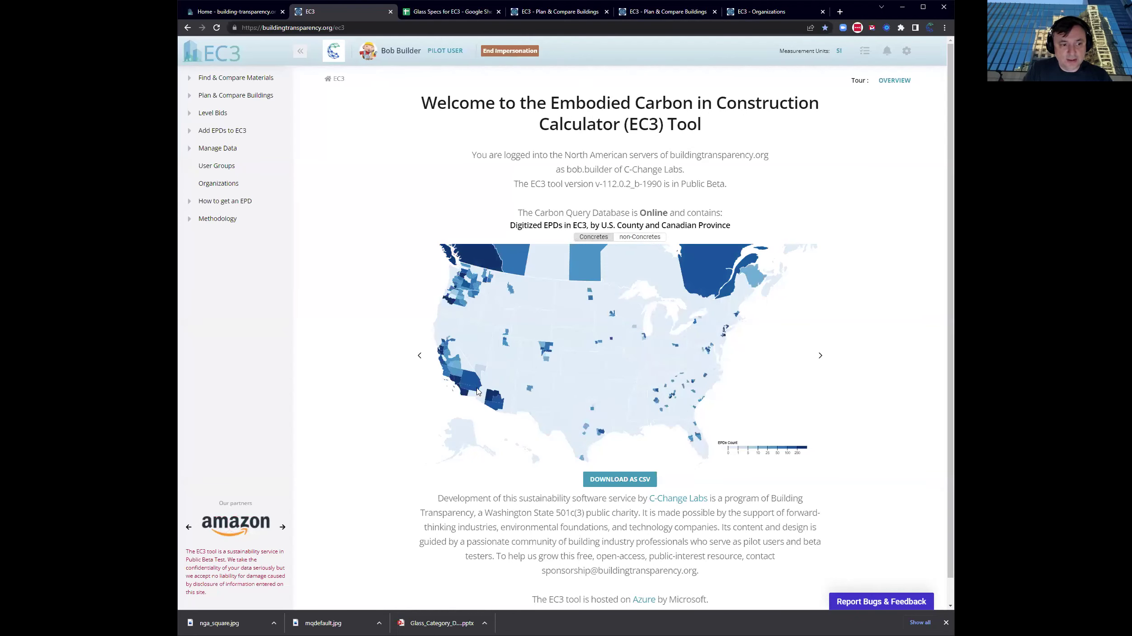
pyautogui.moveTo(490, 396)
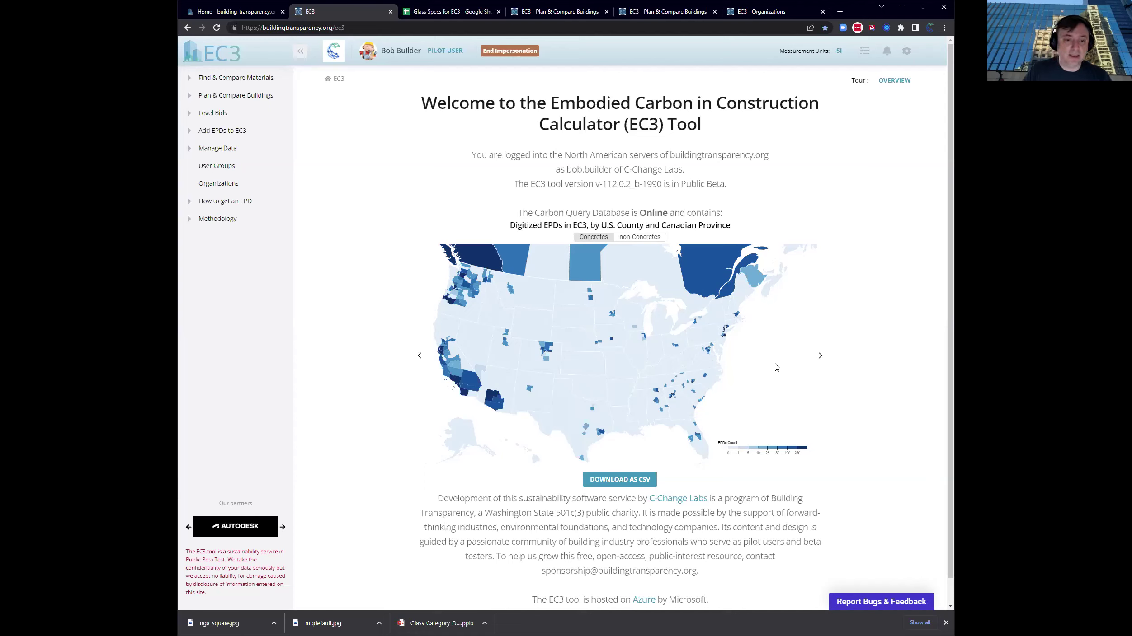
# Page past the European map to the by-category chart and highlight concrete's 85143 and the Finishes count
pyautogui.click(821, 357)
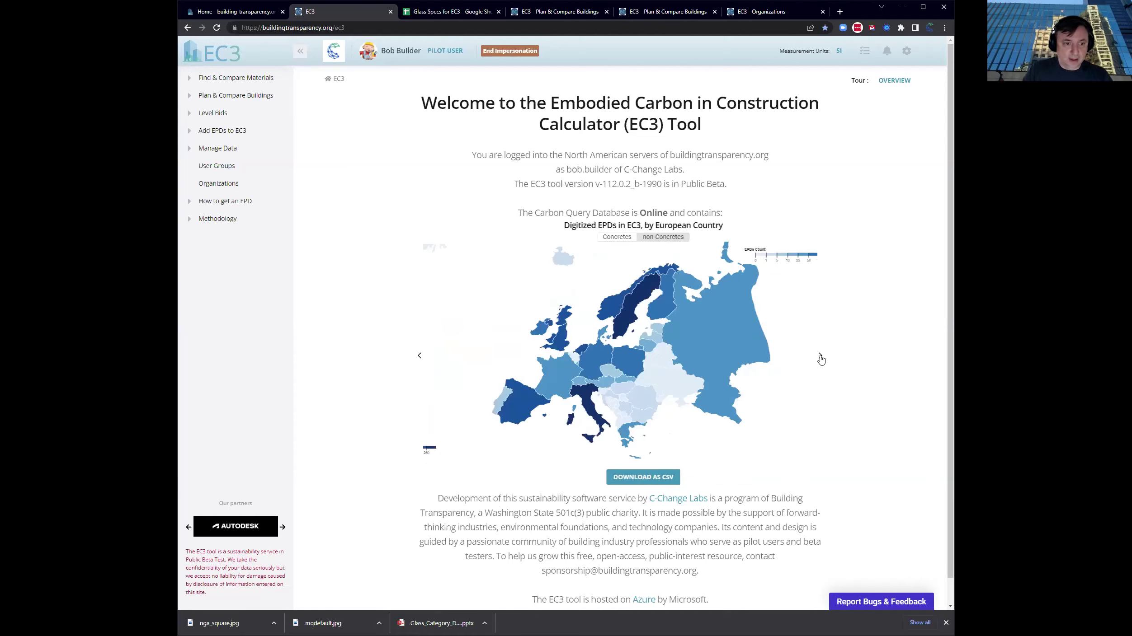
pyautogui.click(820, 357)
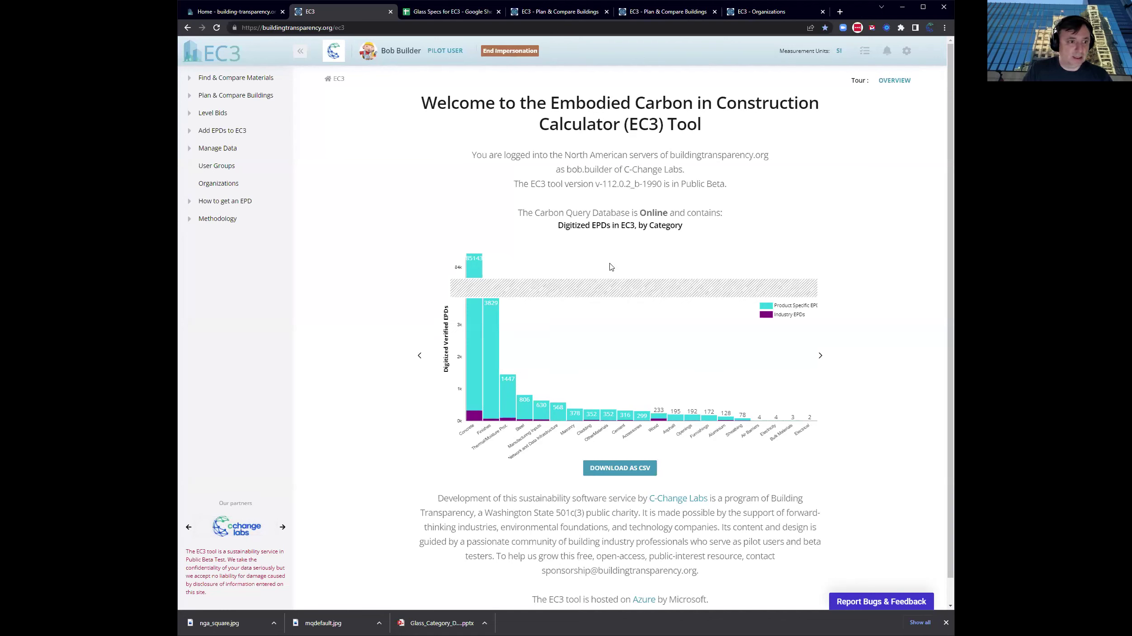
pyautogui.doubleClick(474, 260)
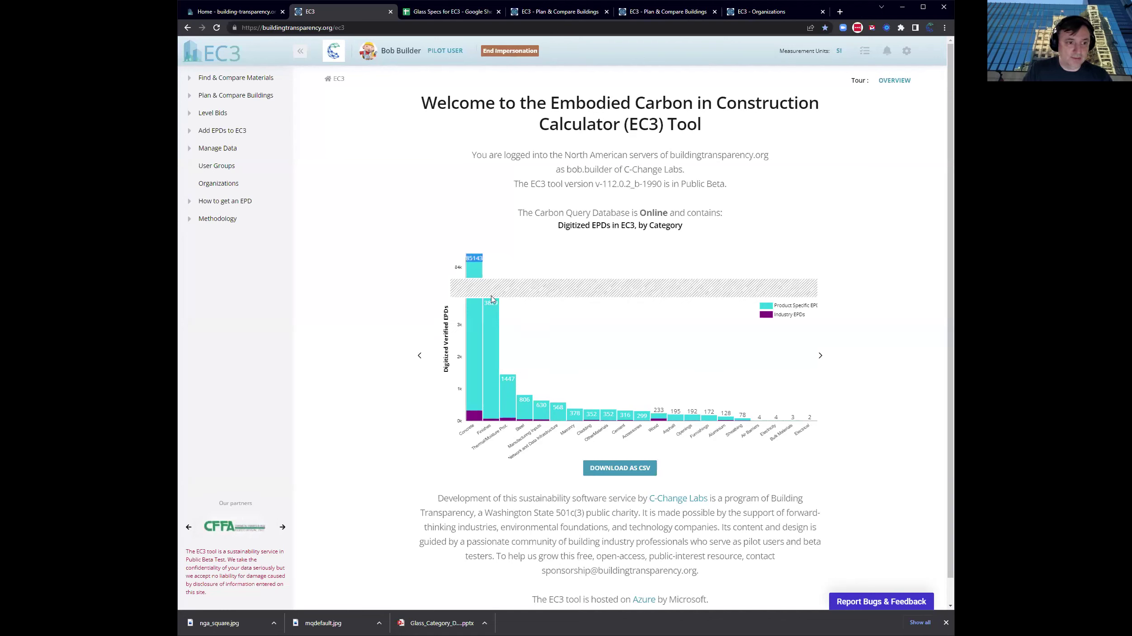
pyautogui.doubleClick(492, 303)
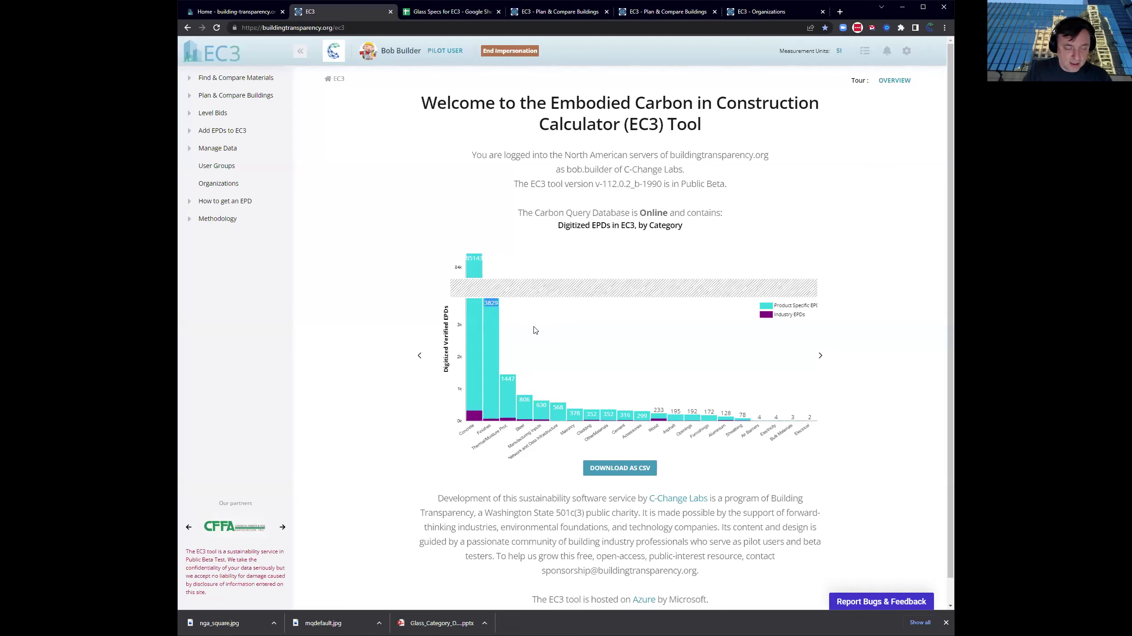
pyautogui.click(490, 312)
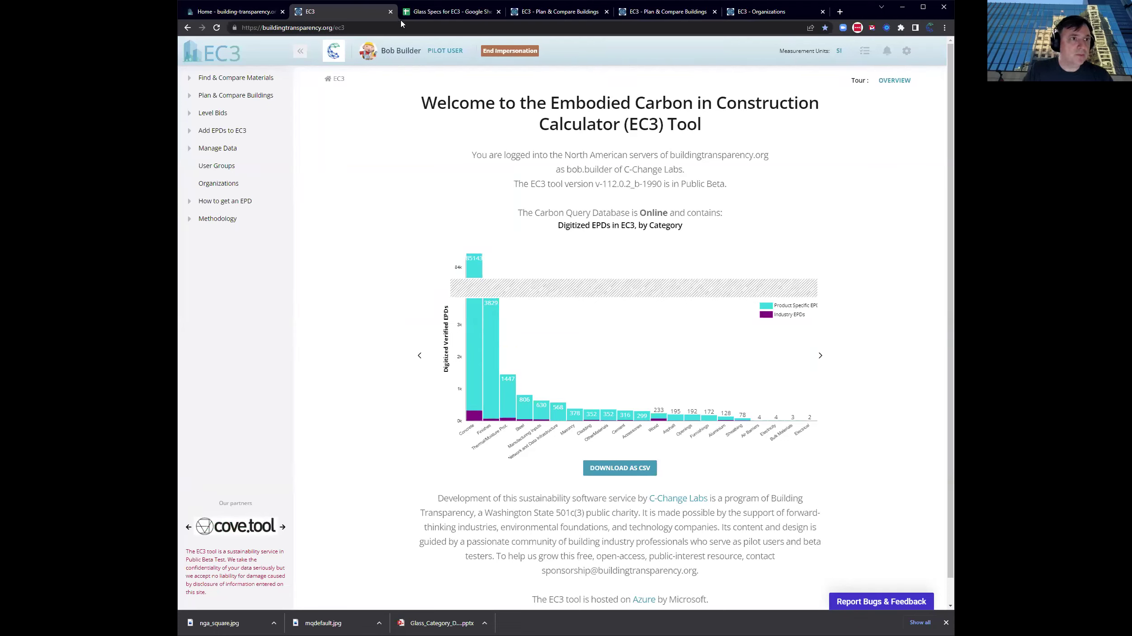
# Expand Openings > Glazing through Parts and Fenestration, then Panes to reveal Processed Glass and Flat Glass
pyautogui.click(233, 82)
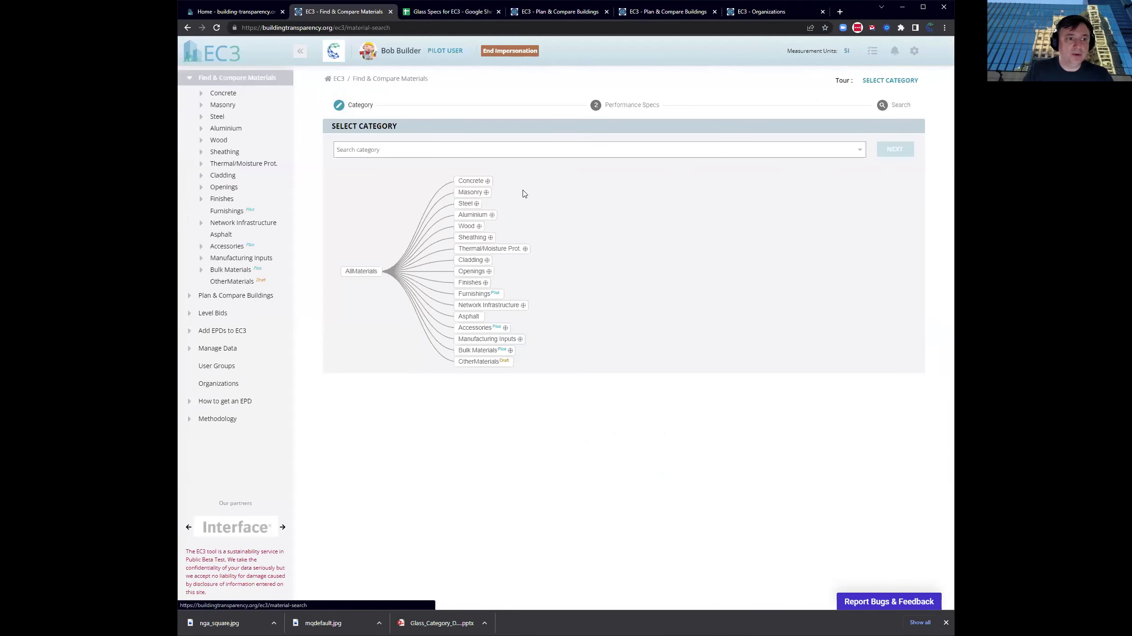
pyautogui.click(489, 272)
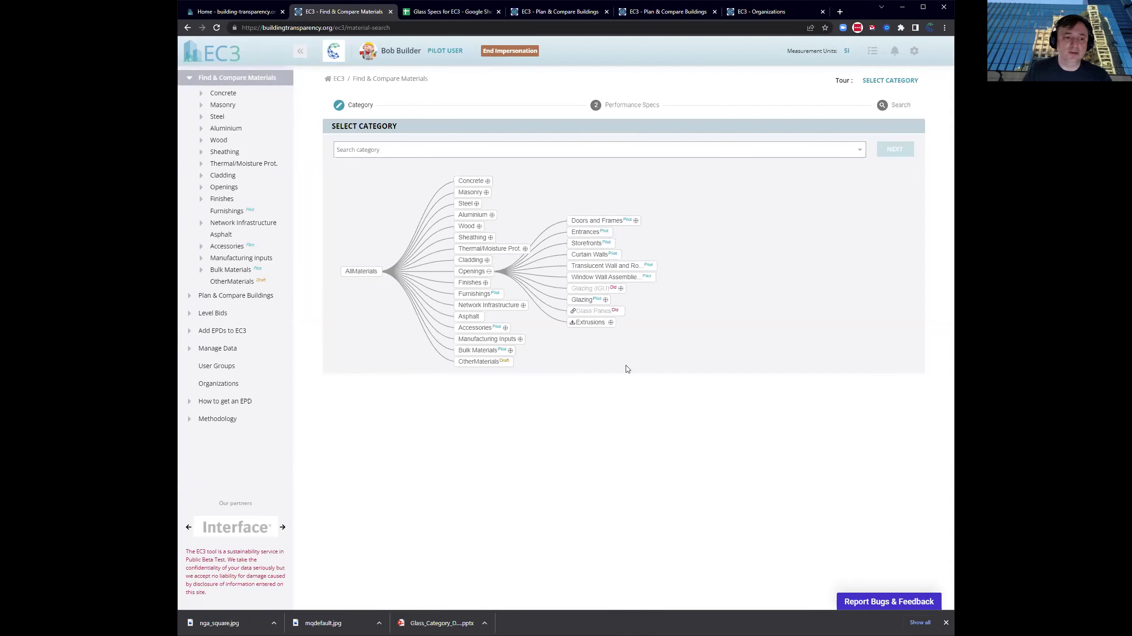
pyautogui.click(605, 300)
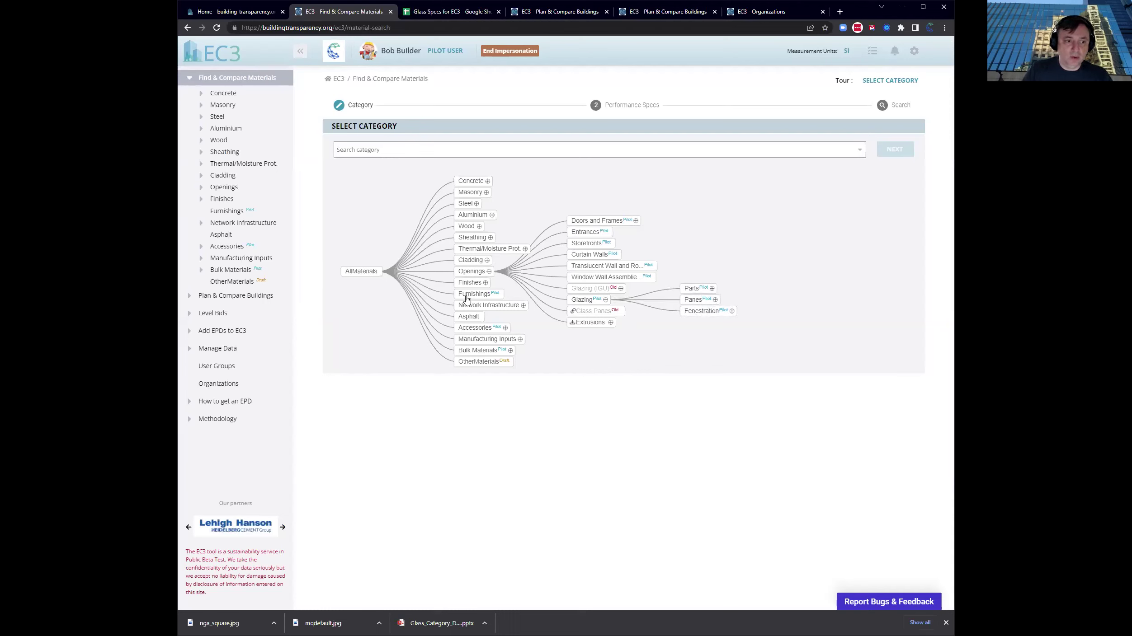
pyautogui.click(711, 288)
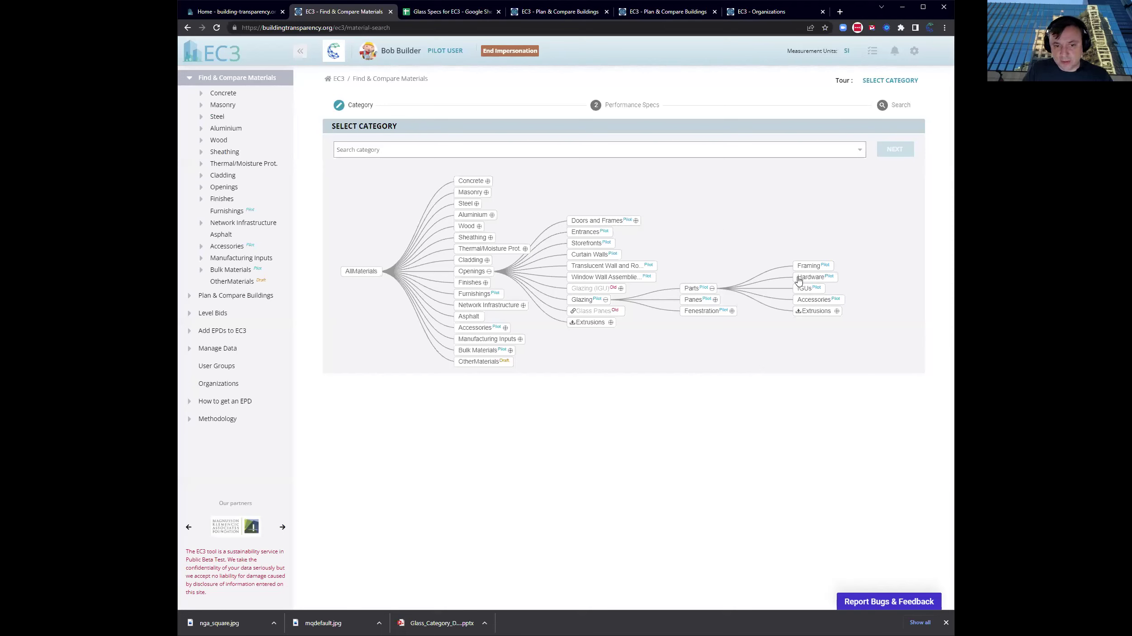
pyautogui.moveTo(799, 315)
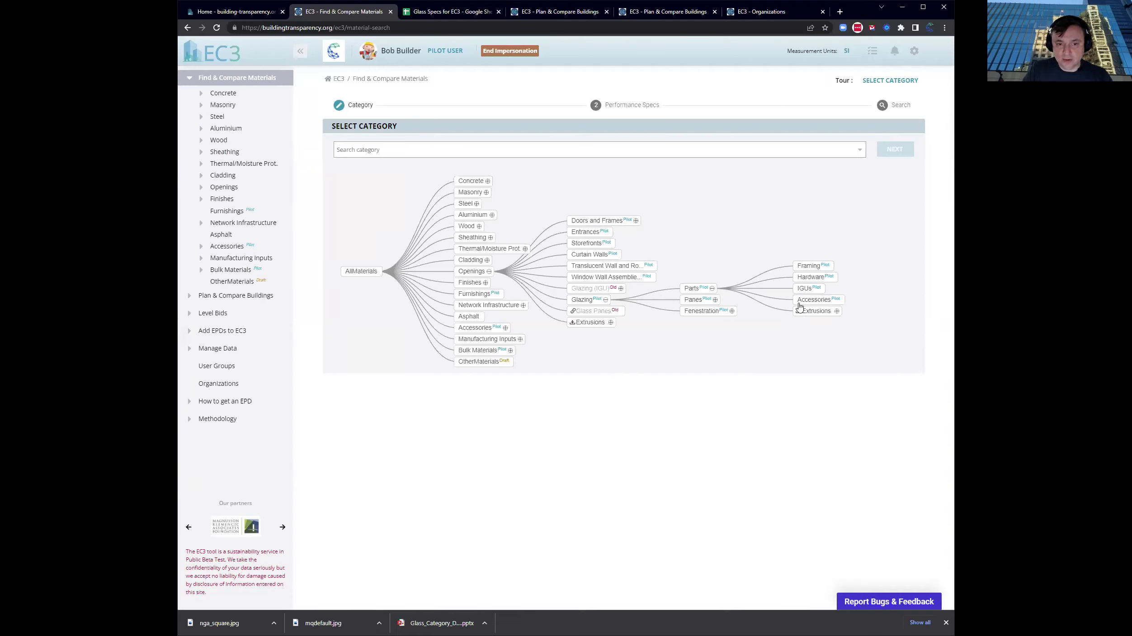
pyautogui.click(715, 300)
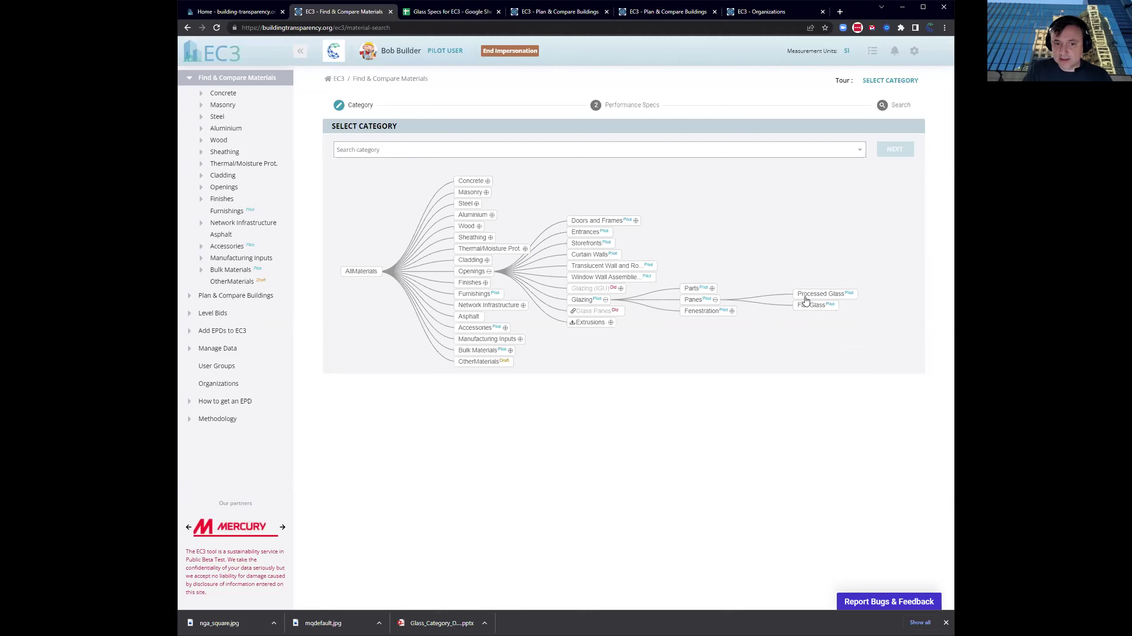
pyautogui.moveTo(804, 294)
pyautogui.click(731, 311)
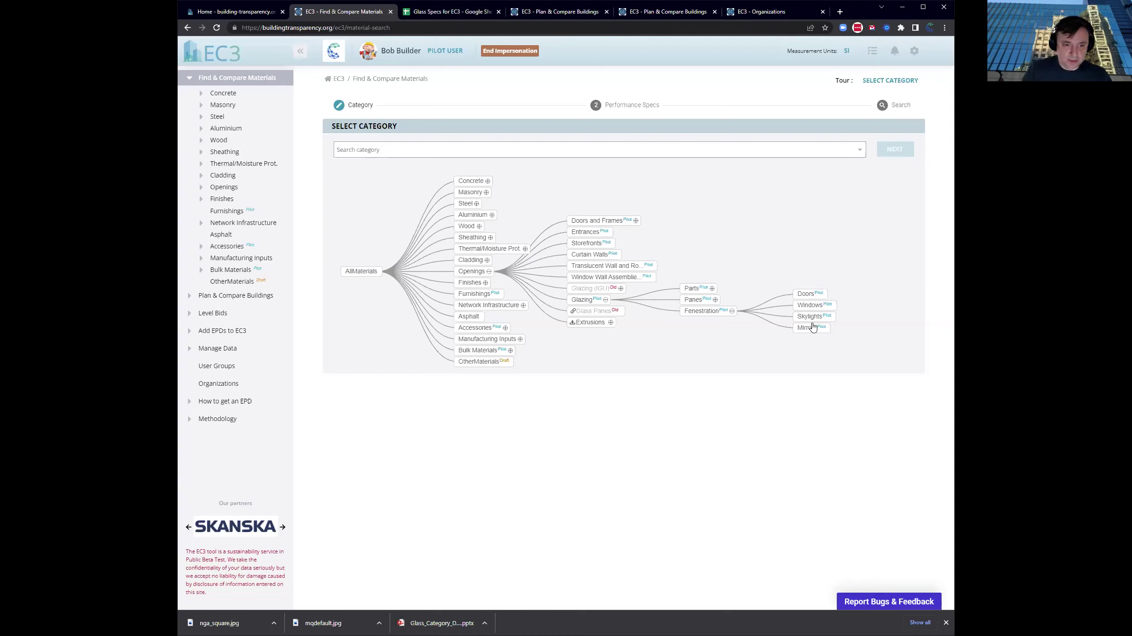
pyautogui.click(715, 301)
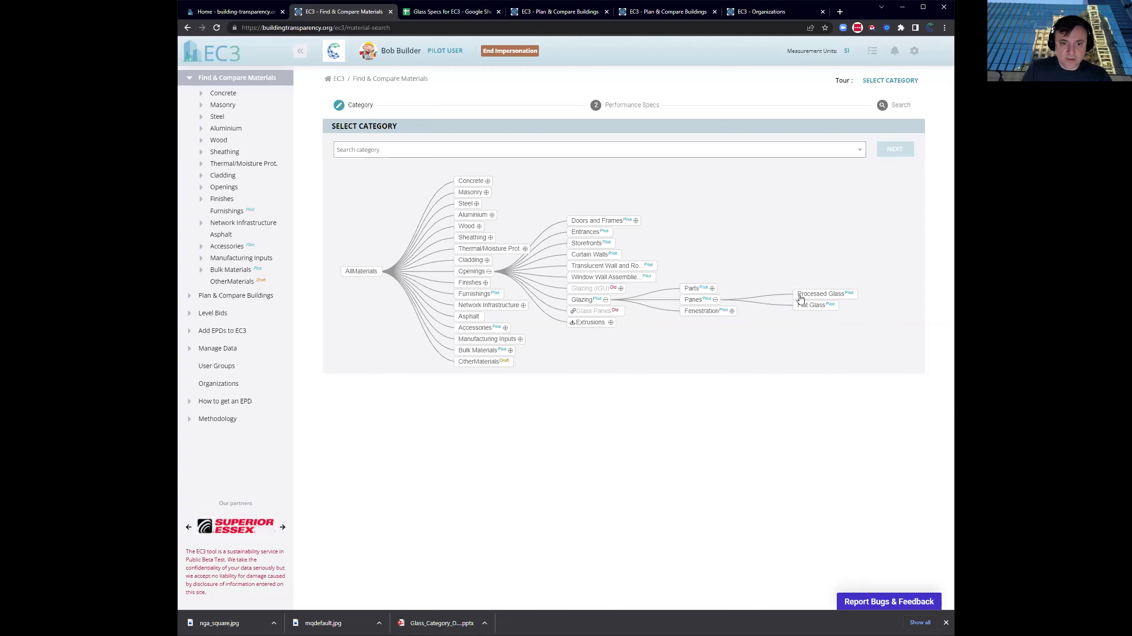
# Select Processed Glass and review its Solar Heat Gain, Thickness and Low-E glass option specifications
pyautogui.click(809, 294)
pyautogui.click(895, 150)
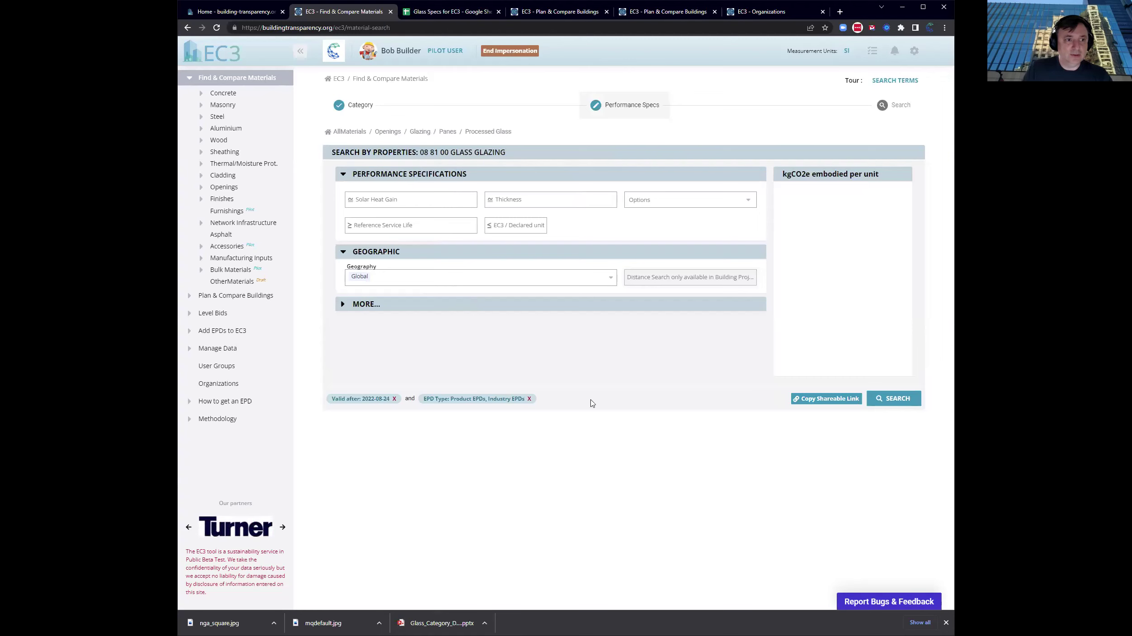
pyautogui.moveTo(389, 220)
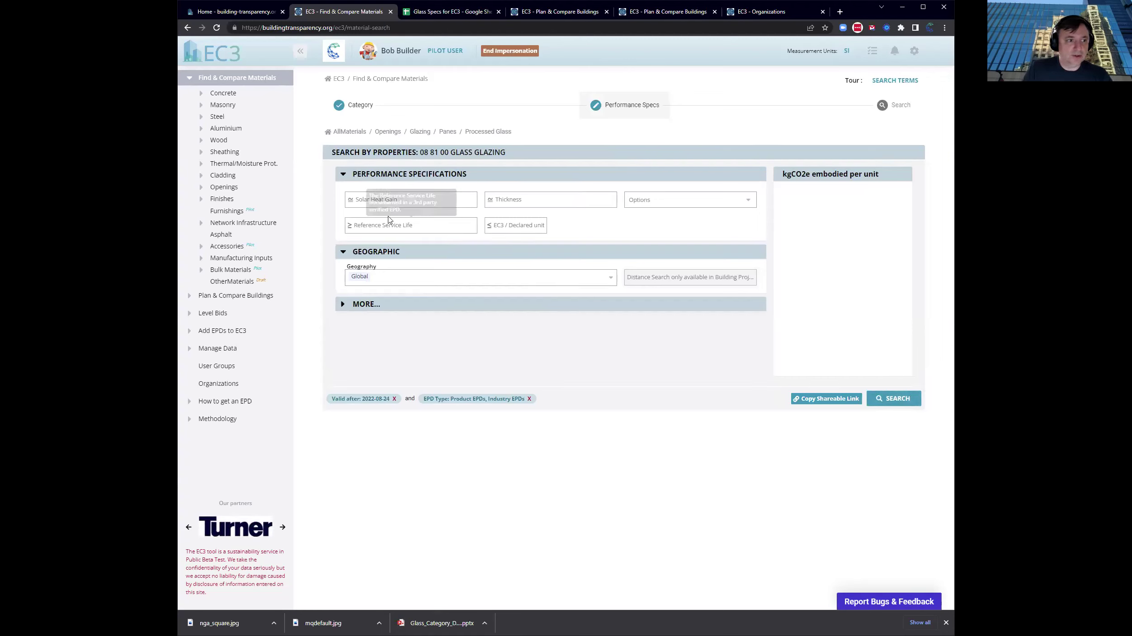
pyautogui.click(393, 200)
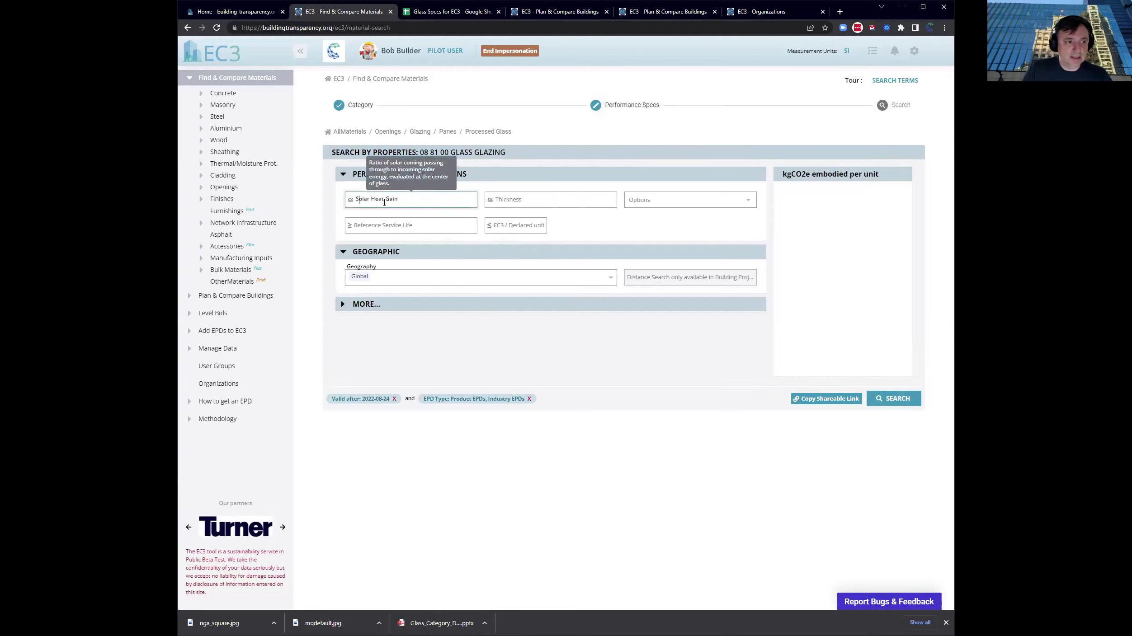
pyautogui.click(535, 203)
pyautogui.click(658, 201)
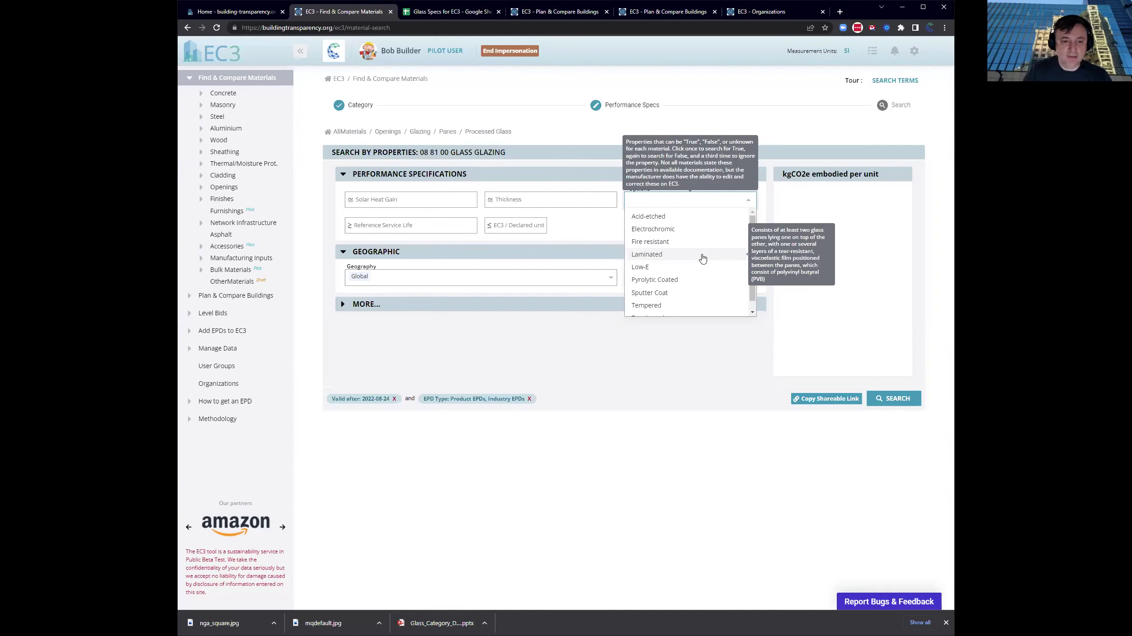
pyautogui.click(534, 362)
# Set the search Geography to NAFTA, replacing an initial USA entry, and confirm it
pyautogui.click(438, 281)
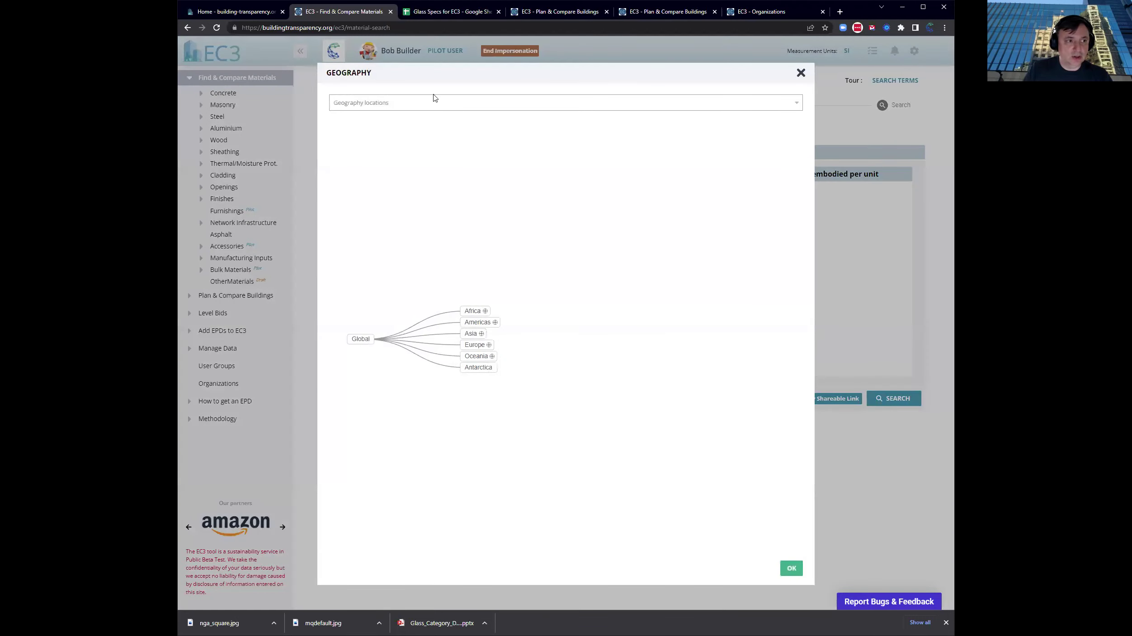
pyautogui.click(433, 103)
pyautogui.write('usa')
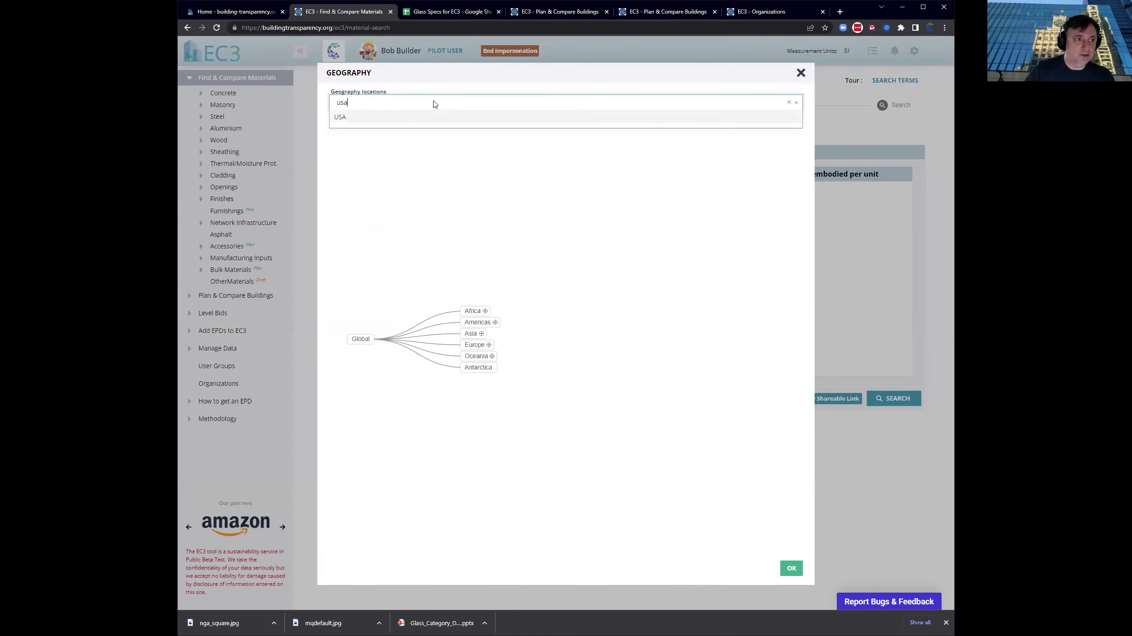
pyautogui.click(447, 116)
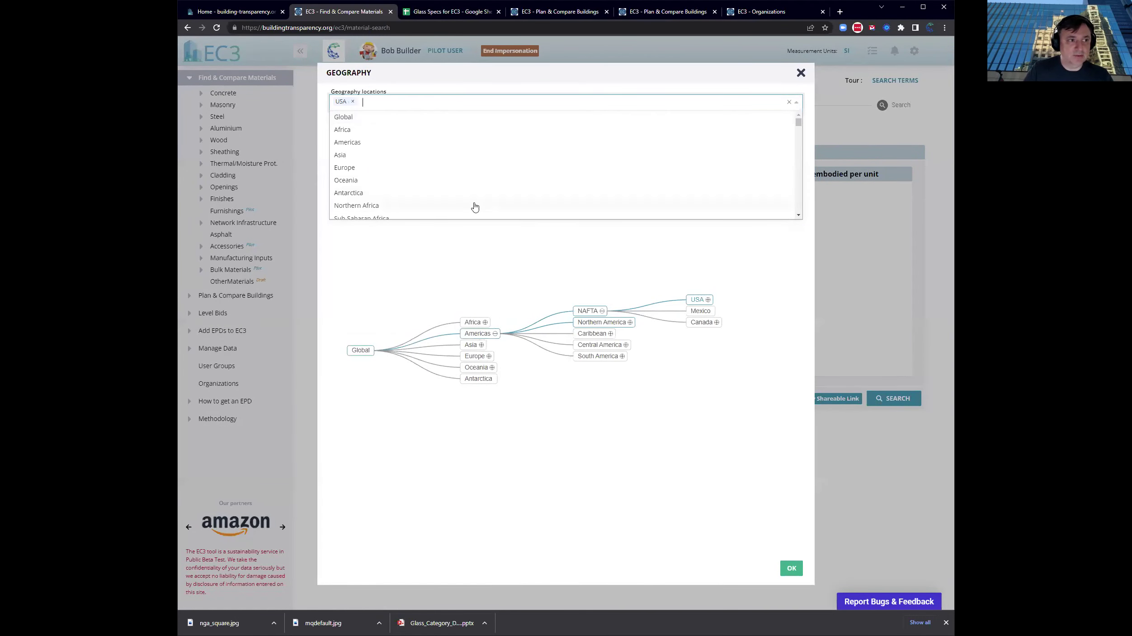
pyautogui.press('BackSpace')
pyautogui.write('naf')
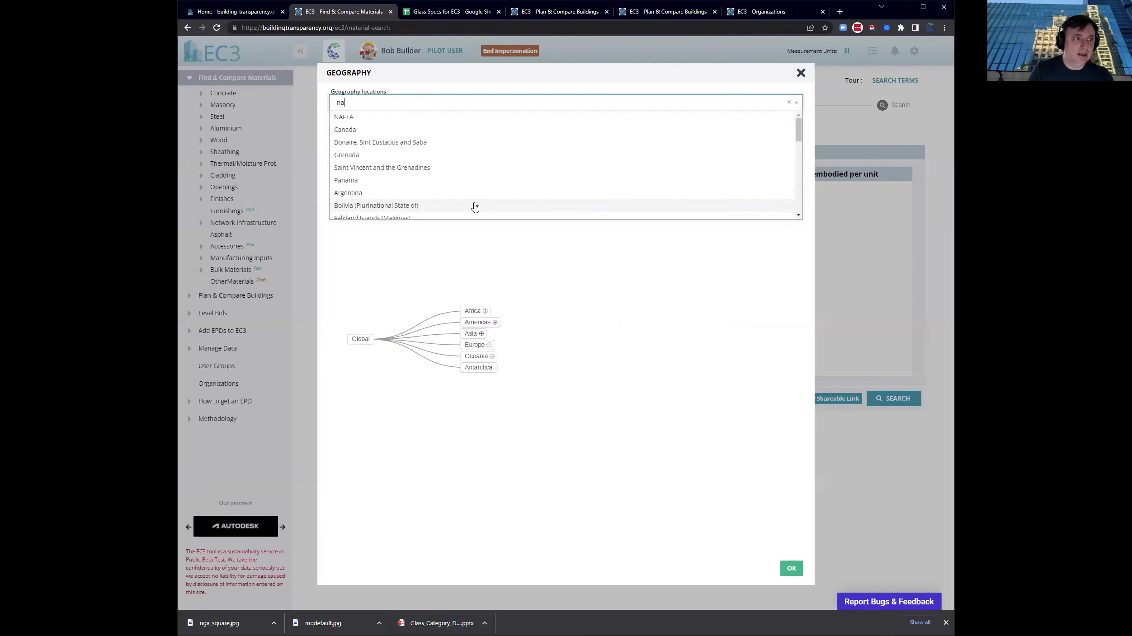
pyautogui.click(442, 118)
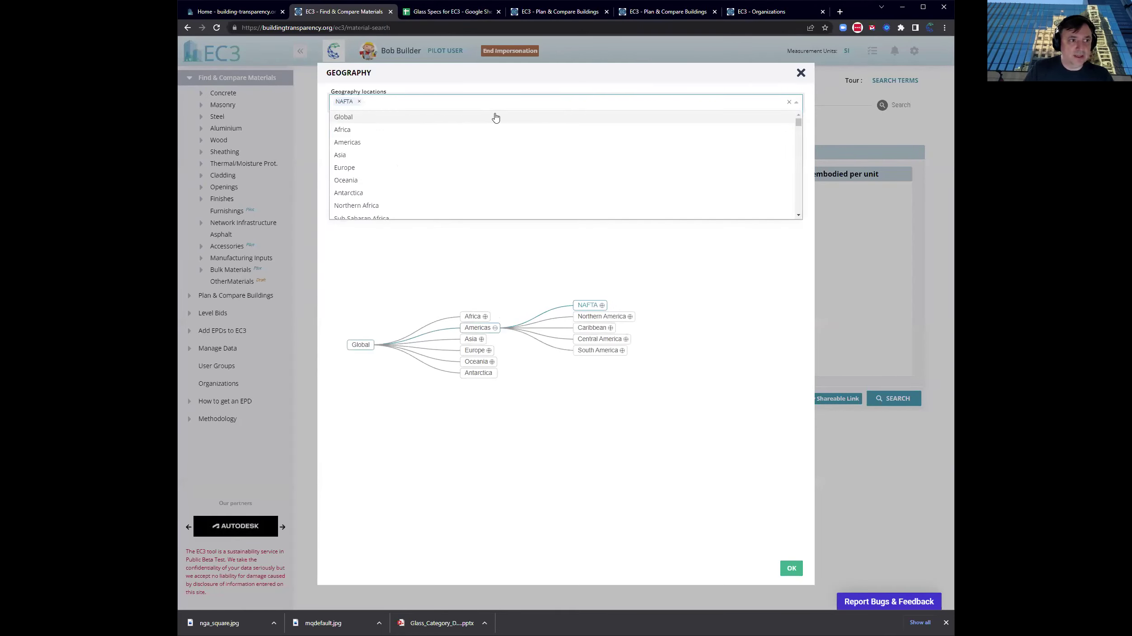
pyautogui.click(754, 483)
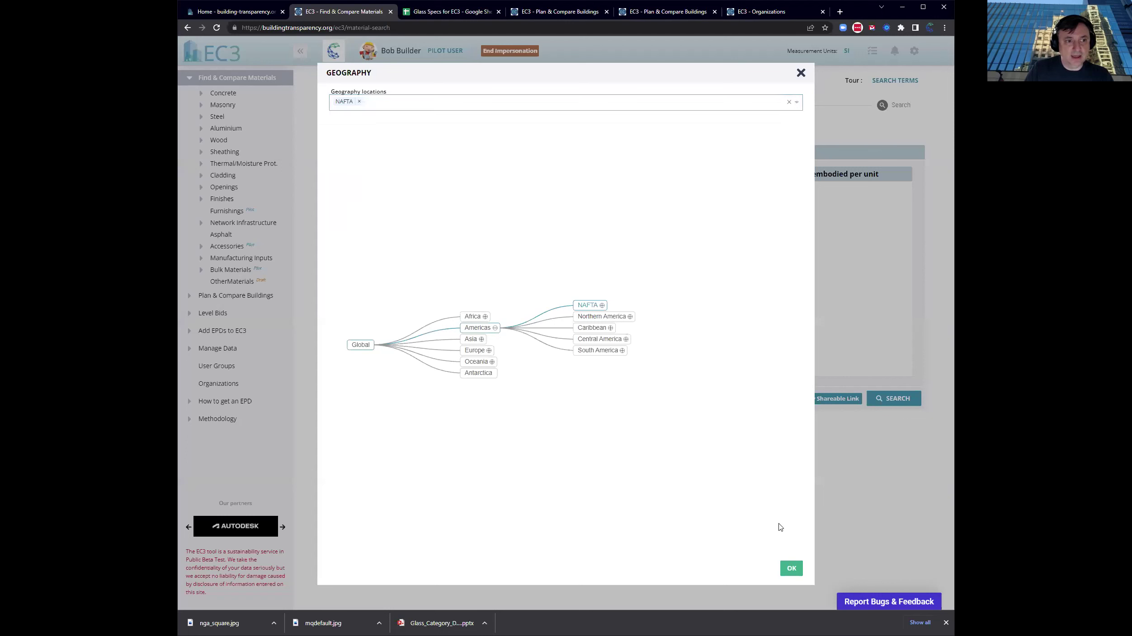
pyautogui.click(792, 569)
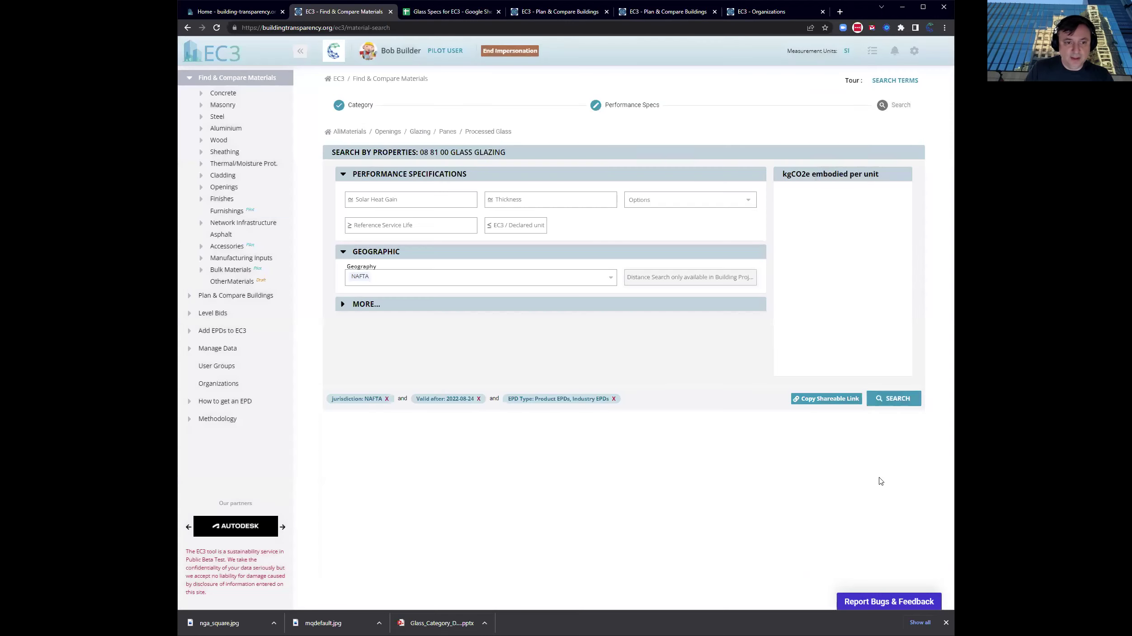
# Run the NAFTA glass search and point out the boxplot's kgCO2e per 1 m2 units
pyautogui.click(897, 400)
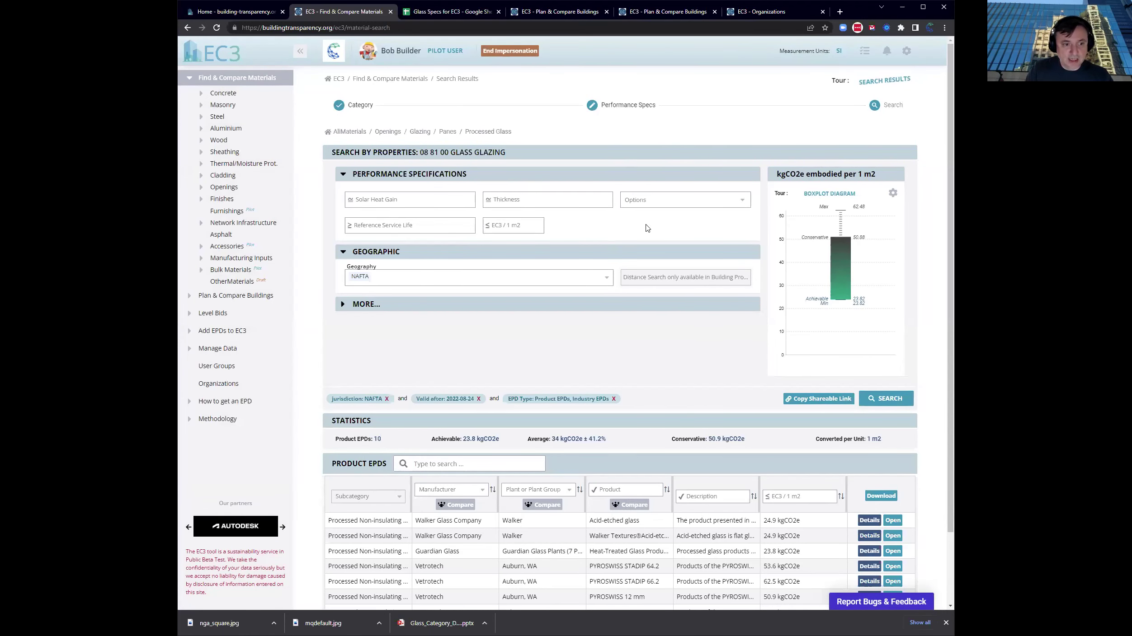
pyautogui.scroll(-1, 637, 340)
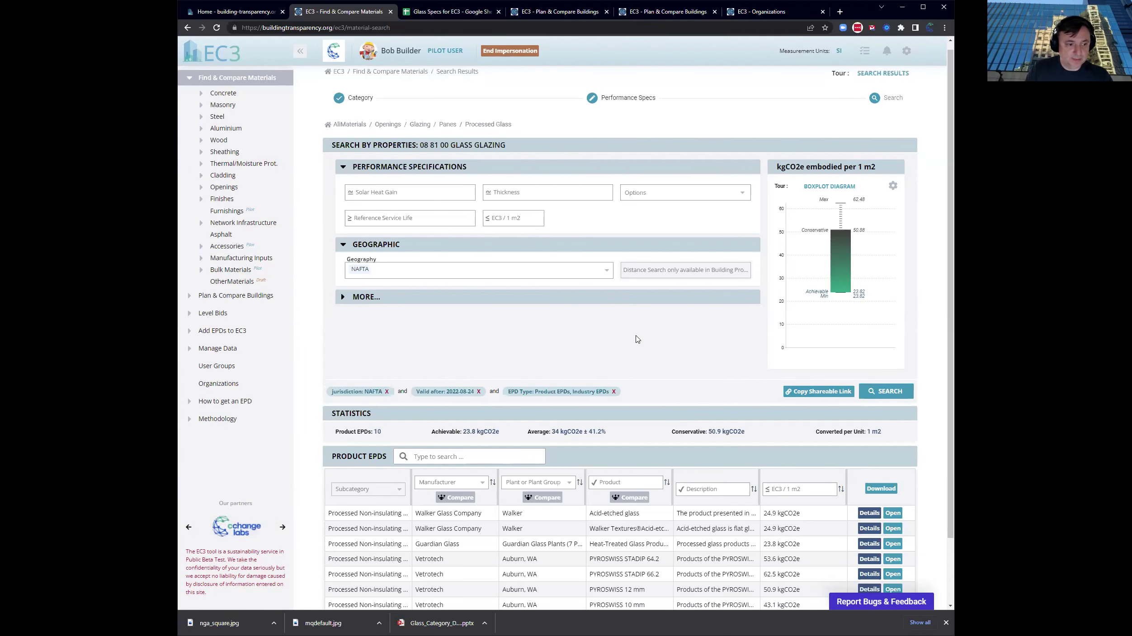
pyautogui.scroll(-2, 637, 340)
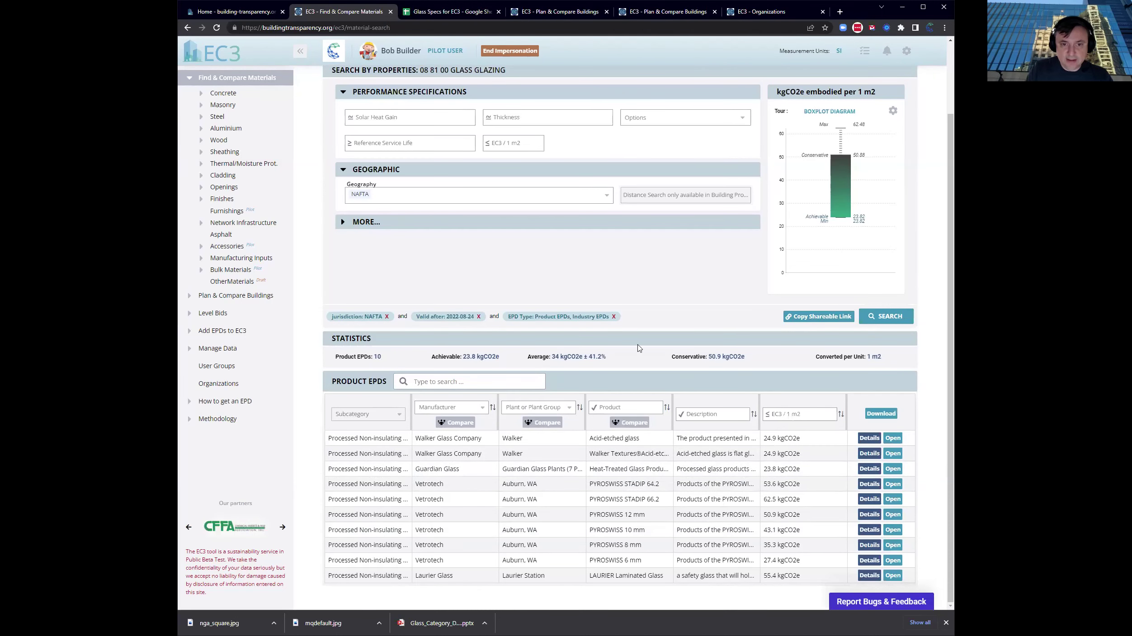
pyautogui.scroll(2, 642, 347)
pyautogui.scroll(1, 657, 345)
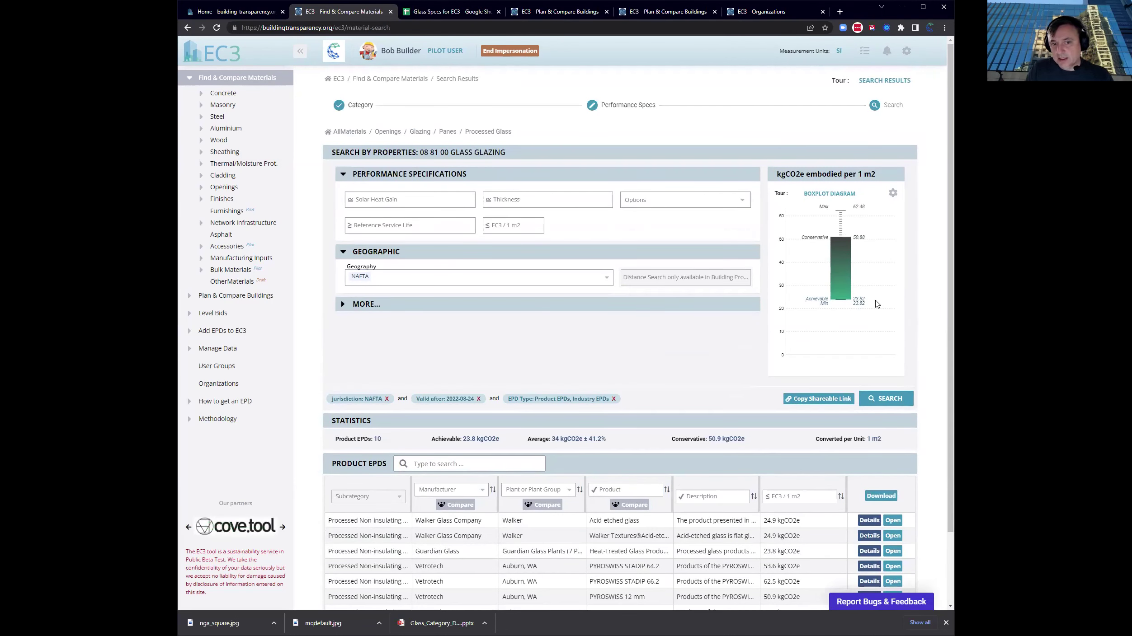
pyautogui.doubleClick(780, 173)
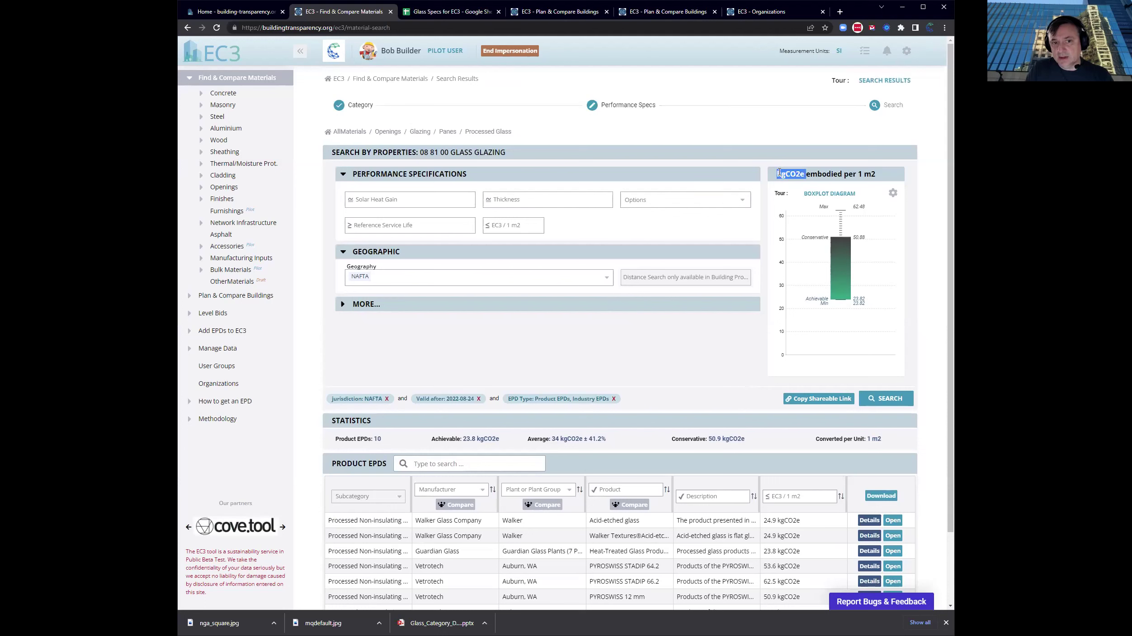
pyautogui.moveTo(859, 173); pyautogui.dragTo(883, 174)
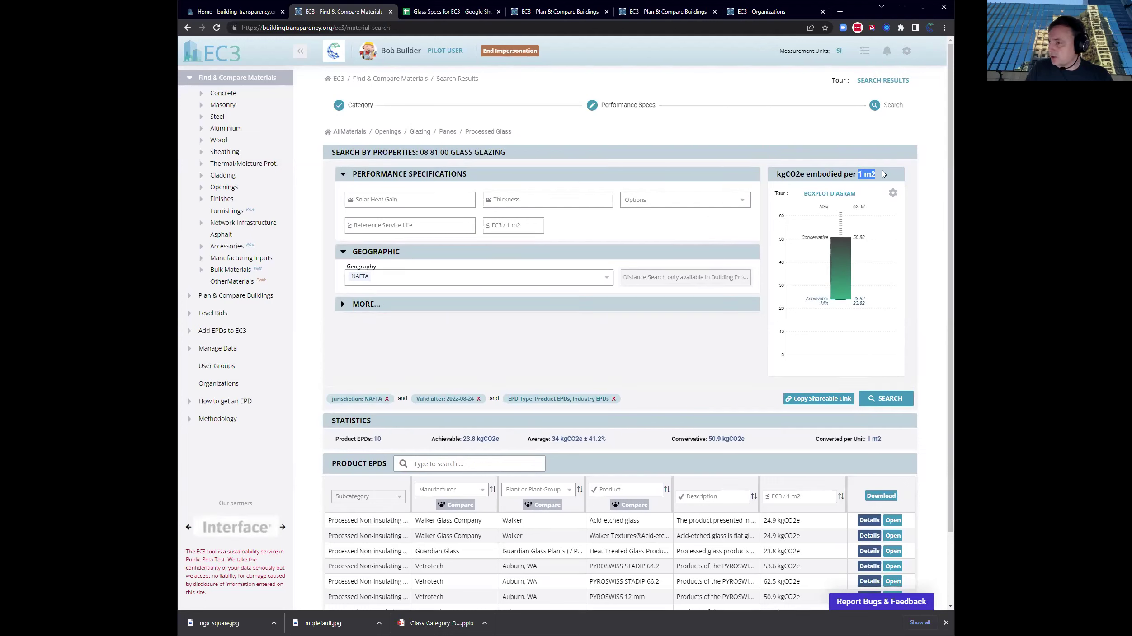
pyautogui.click(921, 291)
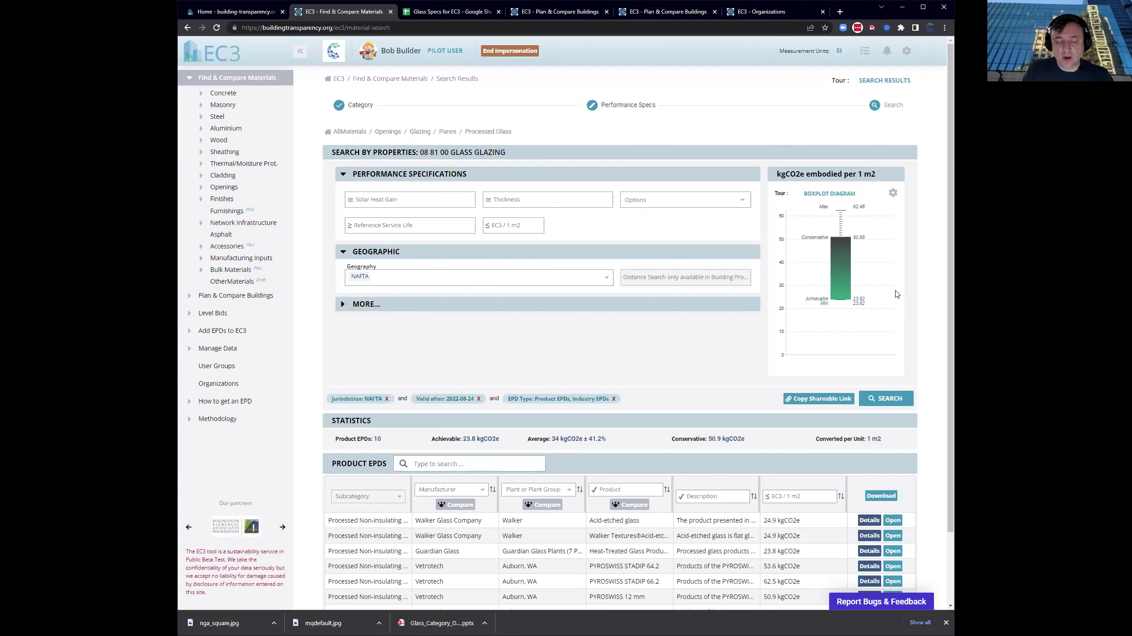
# Remove the Valid-after 2022-08-24 filter so the search returns 17 product EPDs
pyautogui.scroll(-1, 908, 301)
pyautogui.scroll(1, 904, 302)
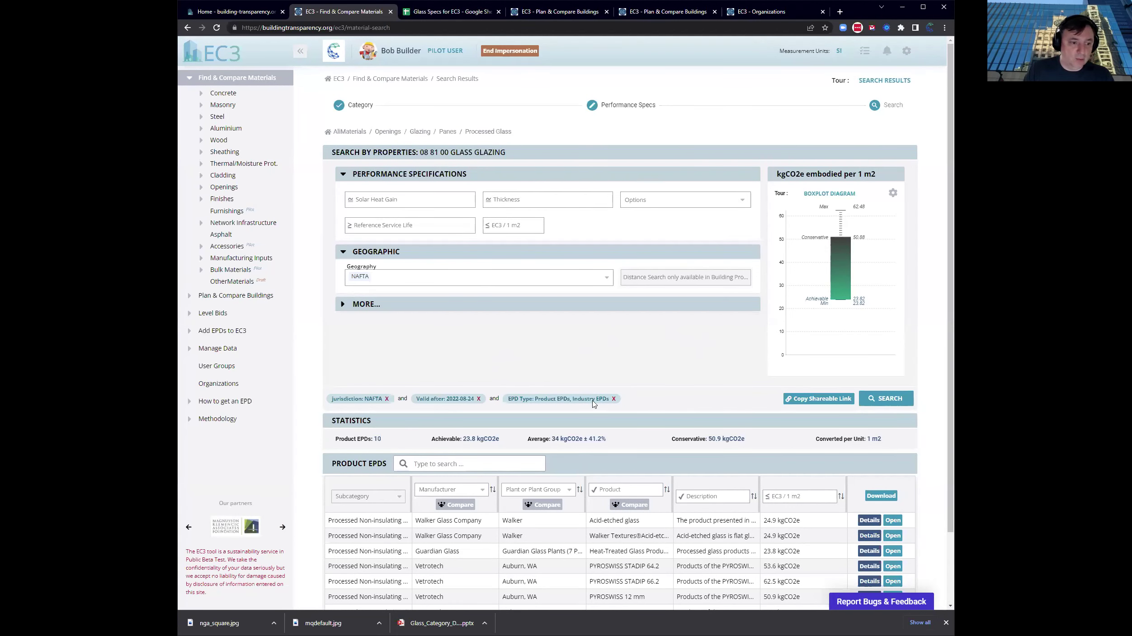
pyautogui.click(479, 399)
pyautogui.click(899, 404)
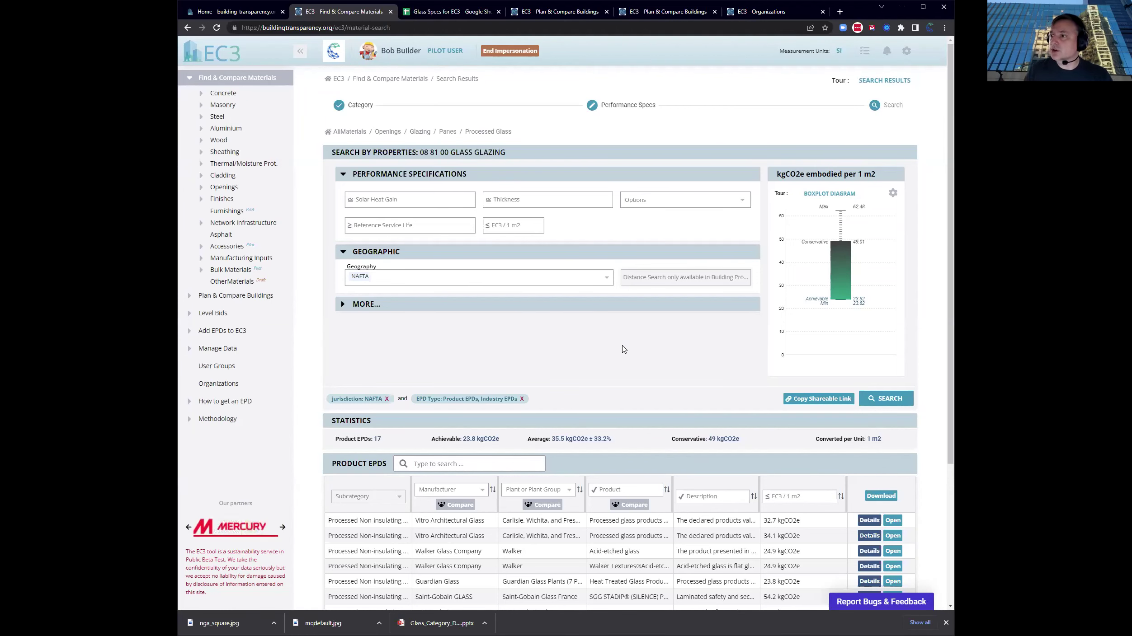
pyautogui.scroll(-4, 495, 491)
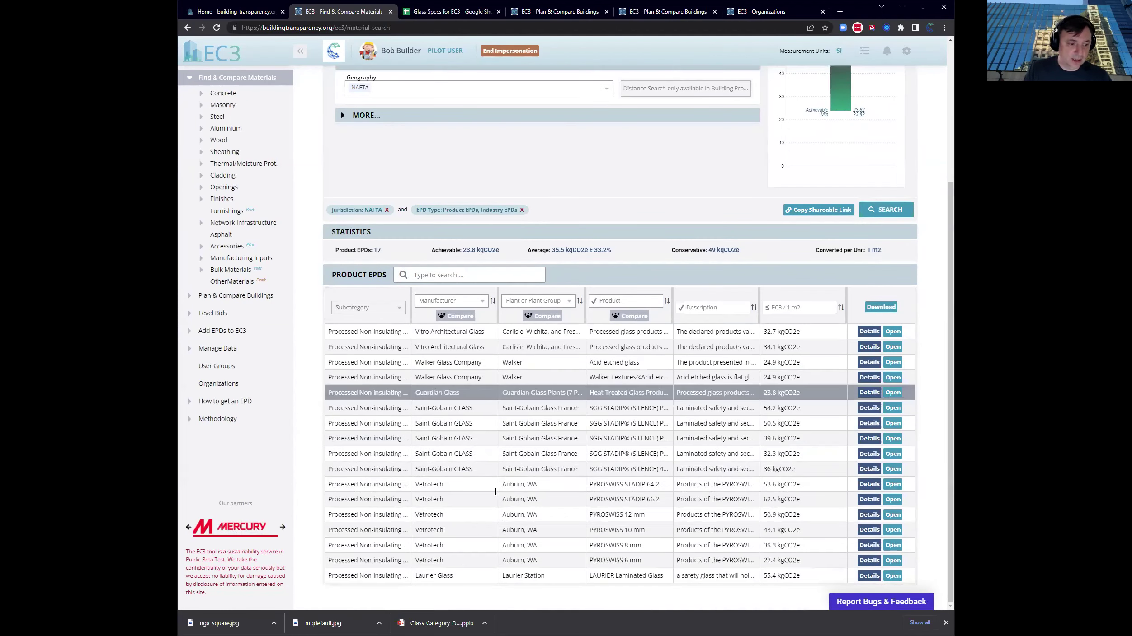
pyautogui.scroll(4, 407, 497)
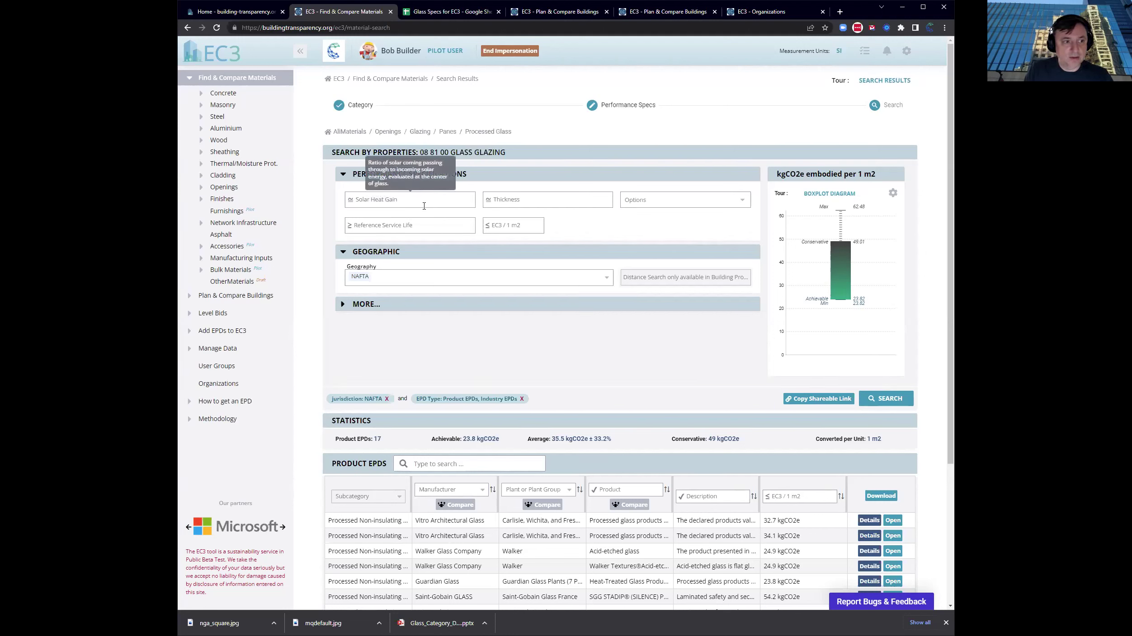
pyautogui.moveTo(634, 204)
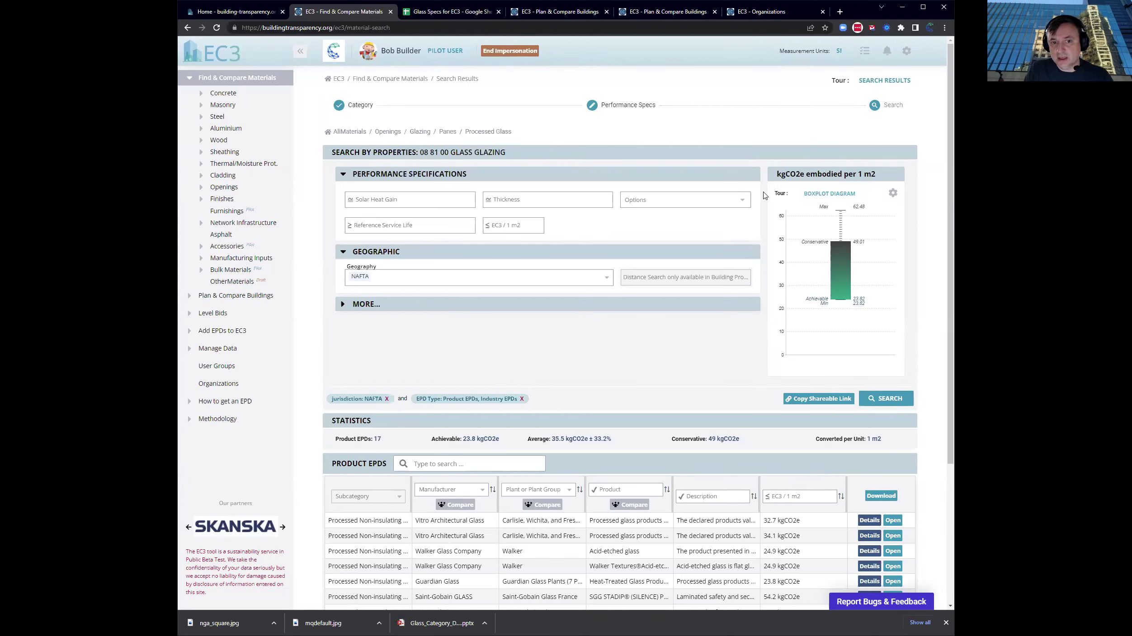
pyautogui.click(822, 193)
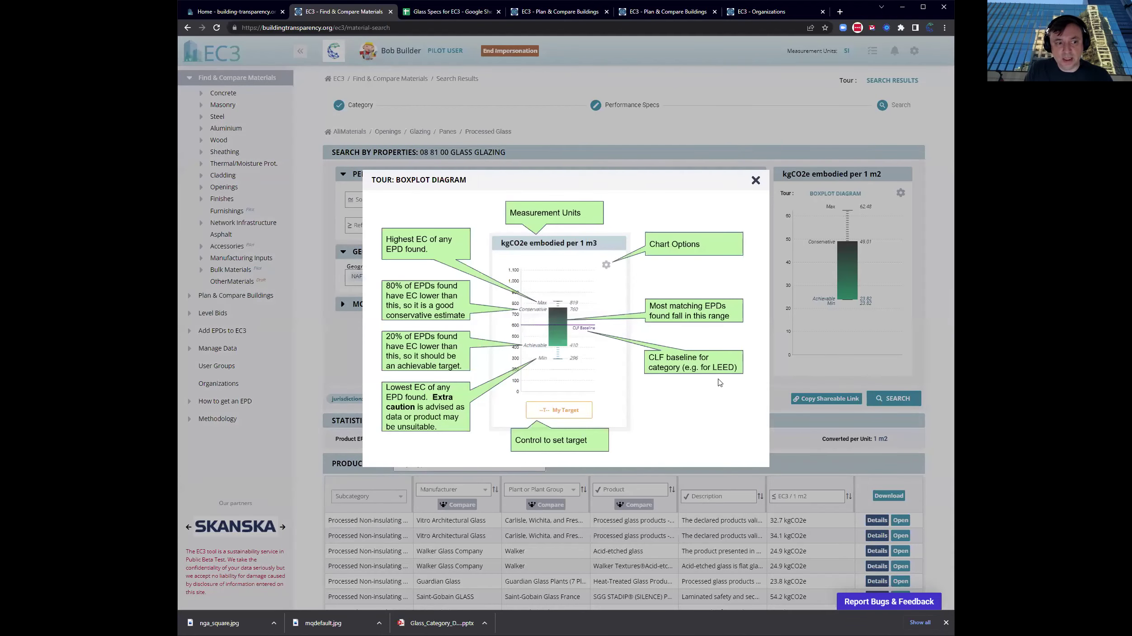
pyautogui.click(756, 180)
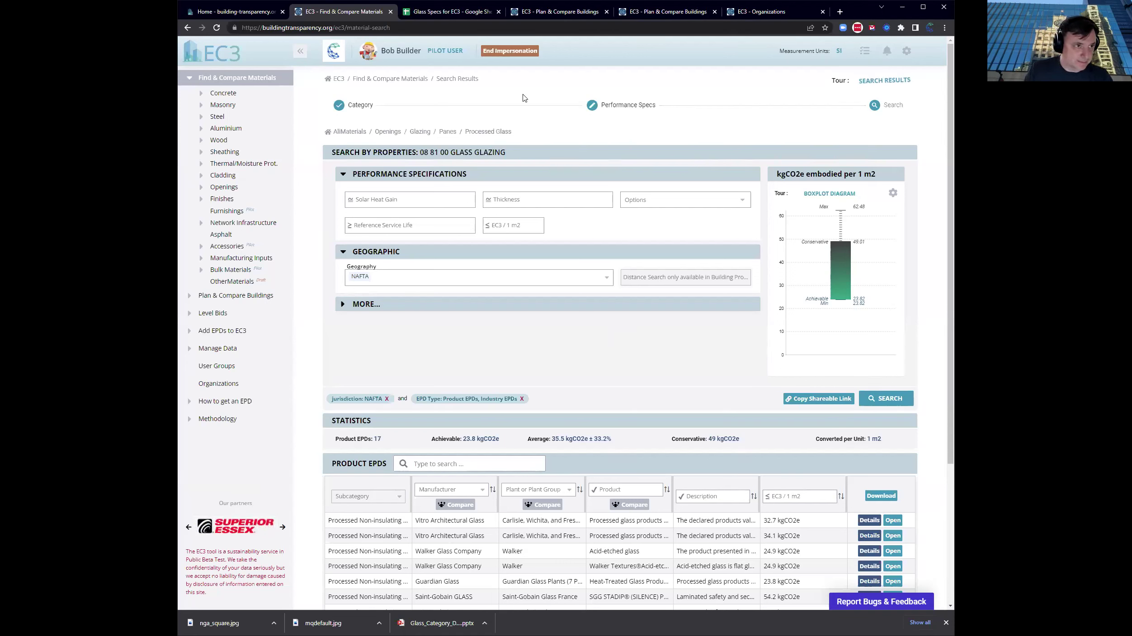
pyautogui.click(551, 12)
# Scroll Commercial Building Example 1 to Exterior Enclosure and open EPDs for its Processed Glass row
pyautogui.scroll(6, 547, 160)
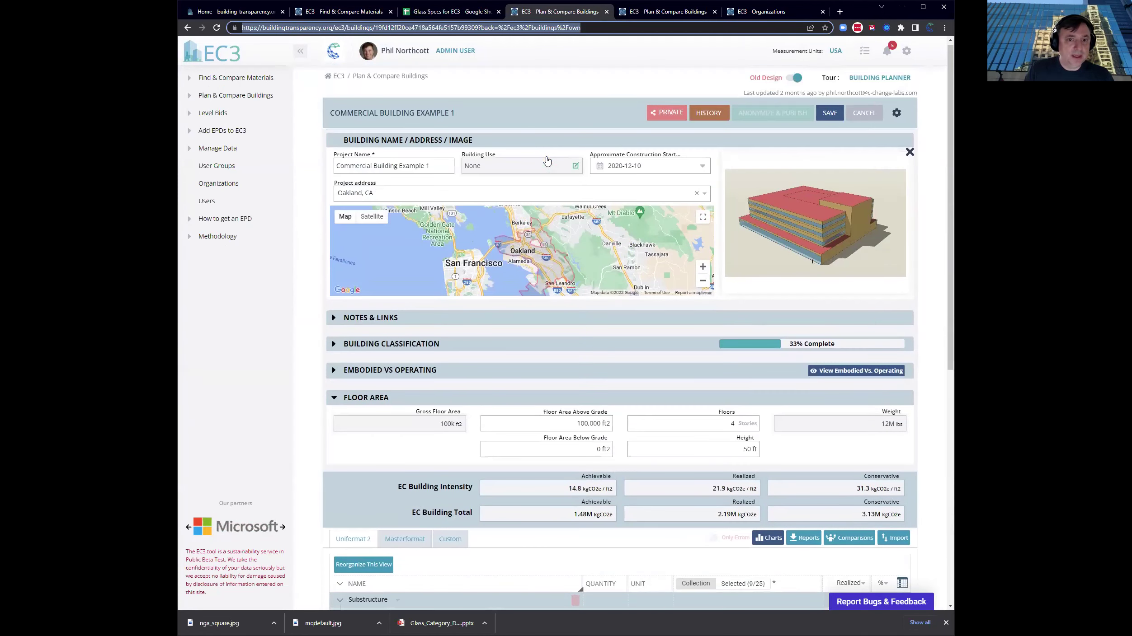
pyautogui.moveTo(547, 160)
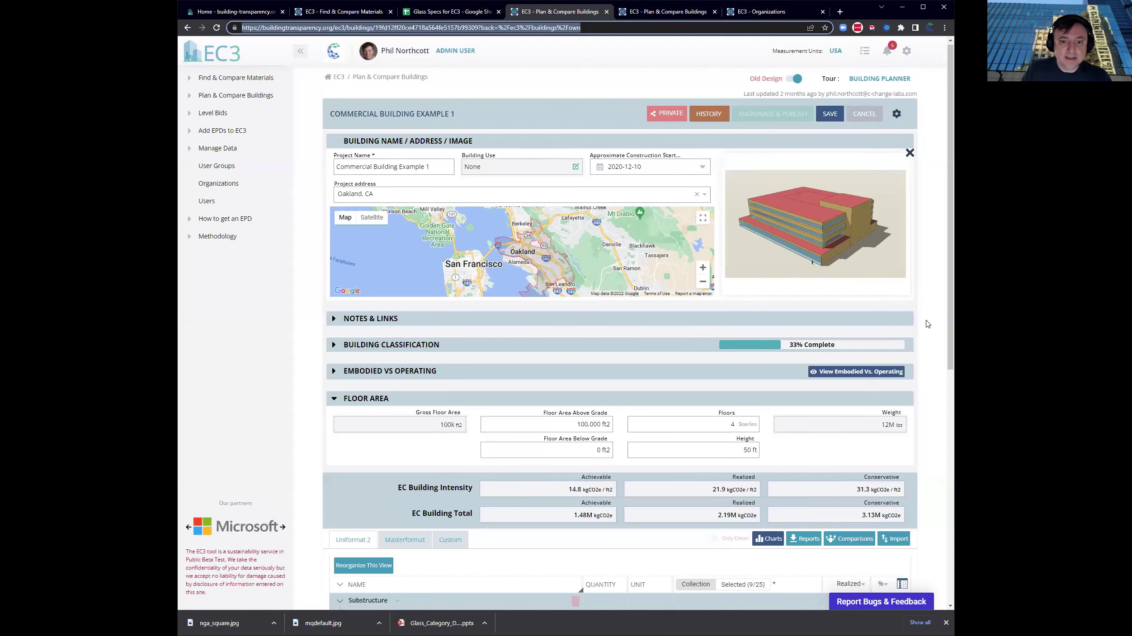
pyautogui.scroll(-8, 923, 319)
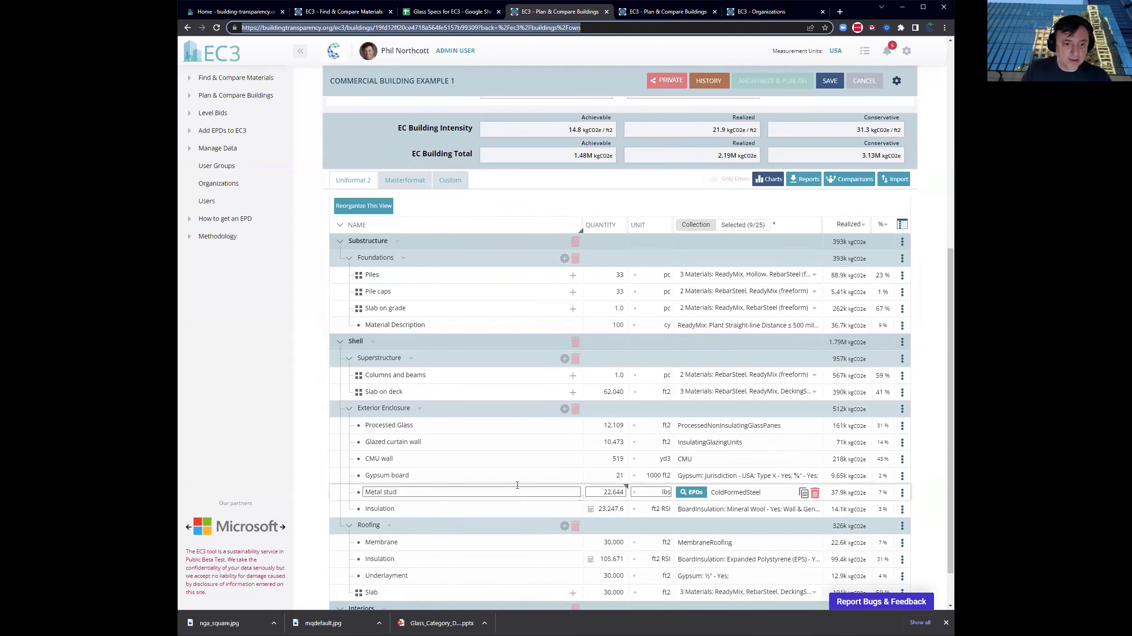
pyautogui.scroll(-1, 682, 491)
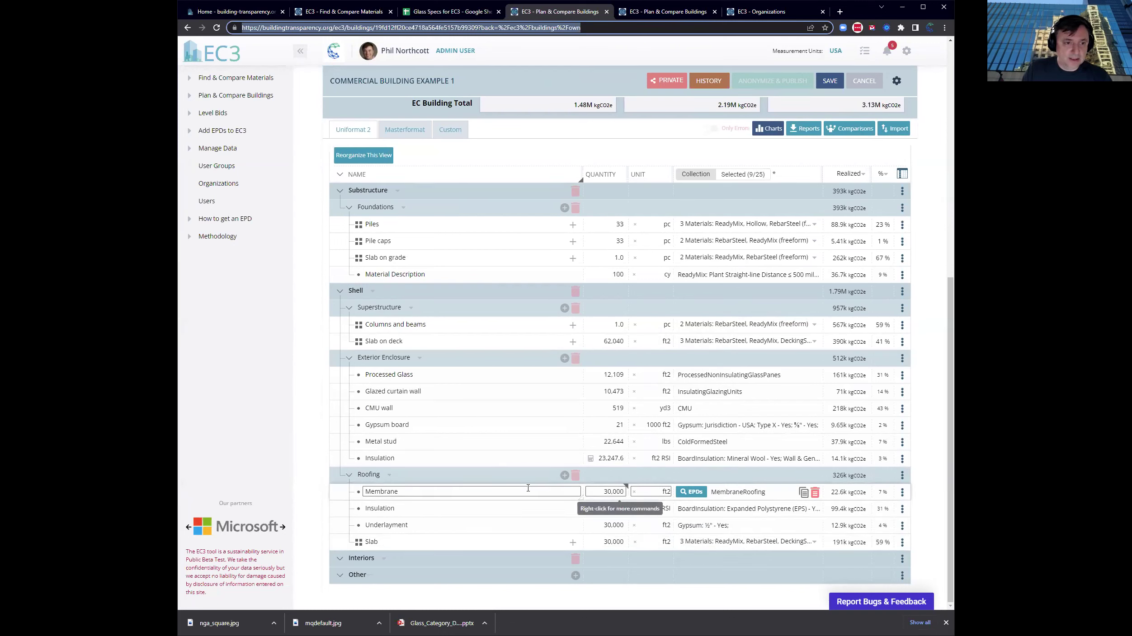
pyautogui.click(335, 559)
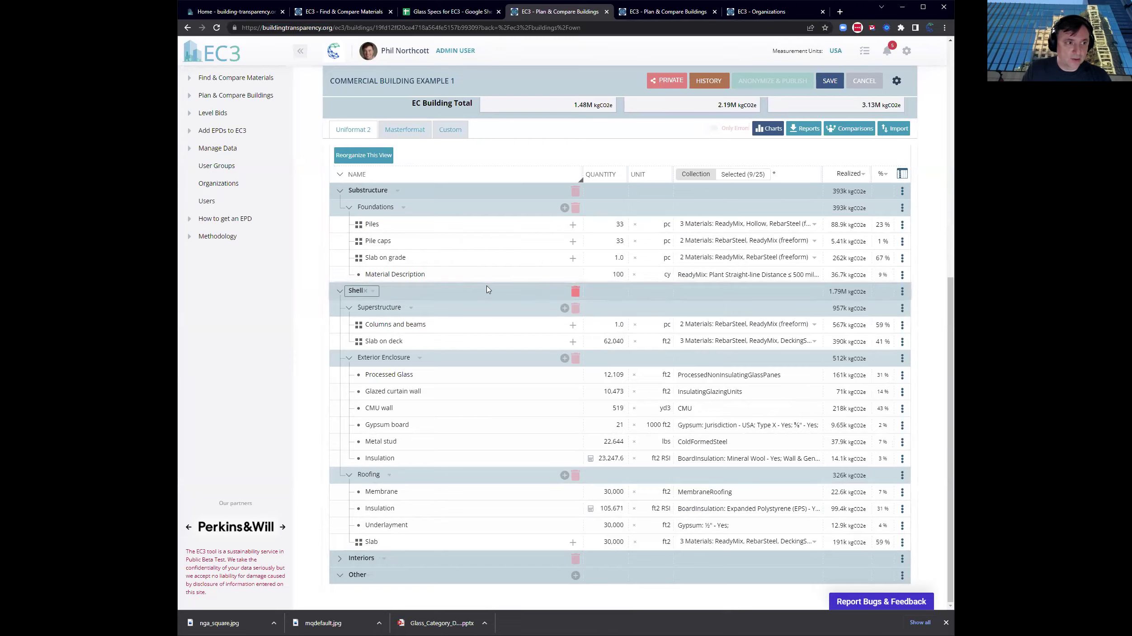
pyautogui.scroll(5, 488, 289)
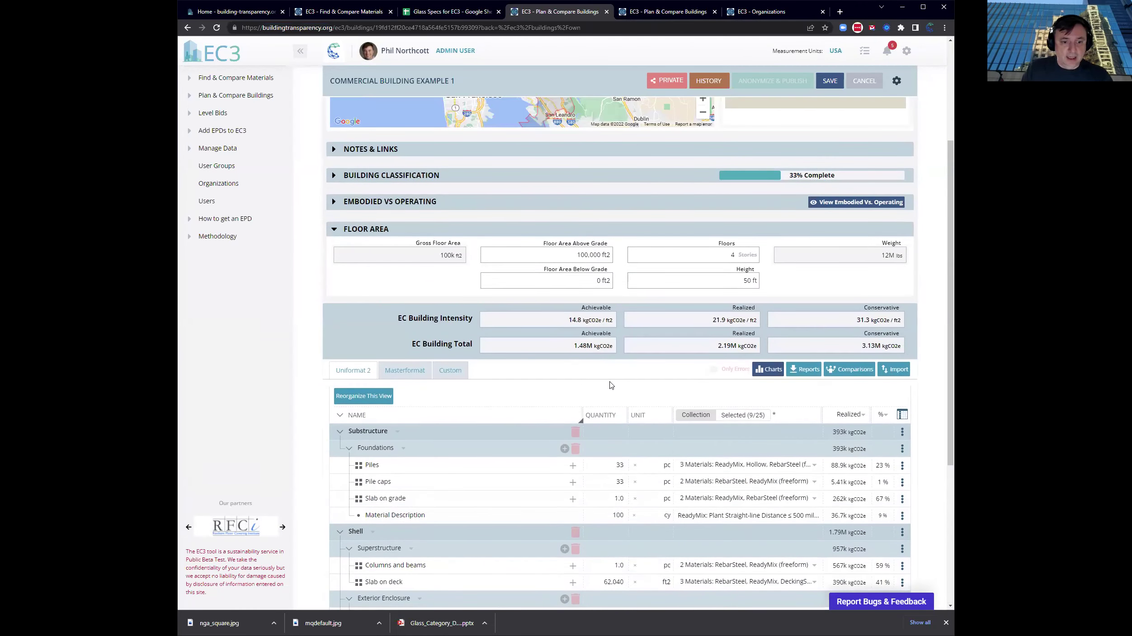
pyautogui.scroll(-4, 611, 385)
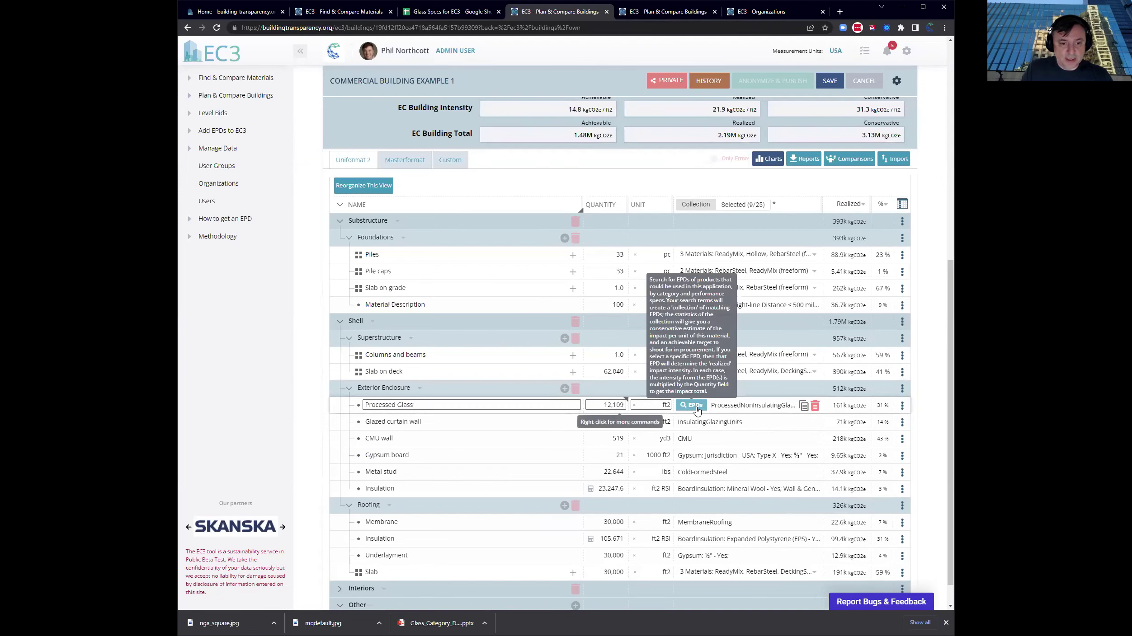
pyautogui.click(695, 406)
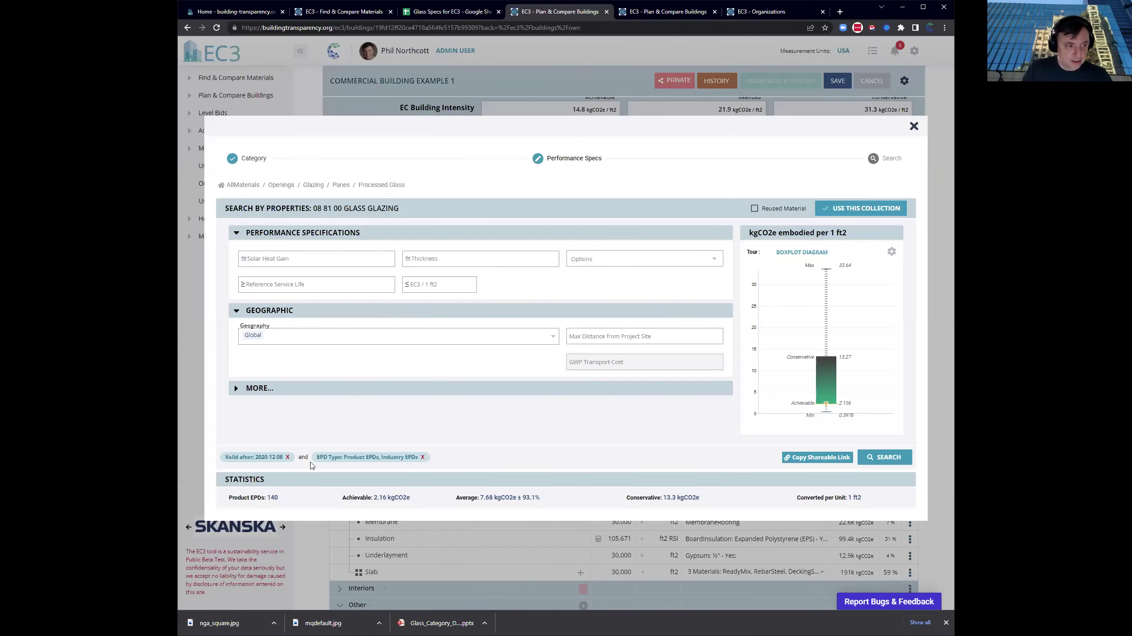
# Search processed glass EPDs and select Guardian Glass's Heat-Treated Glass Products as the material
pyautogui.click(879, 460)
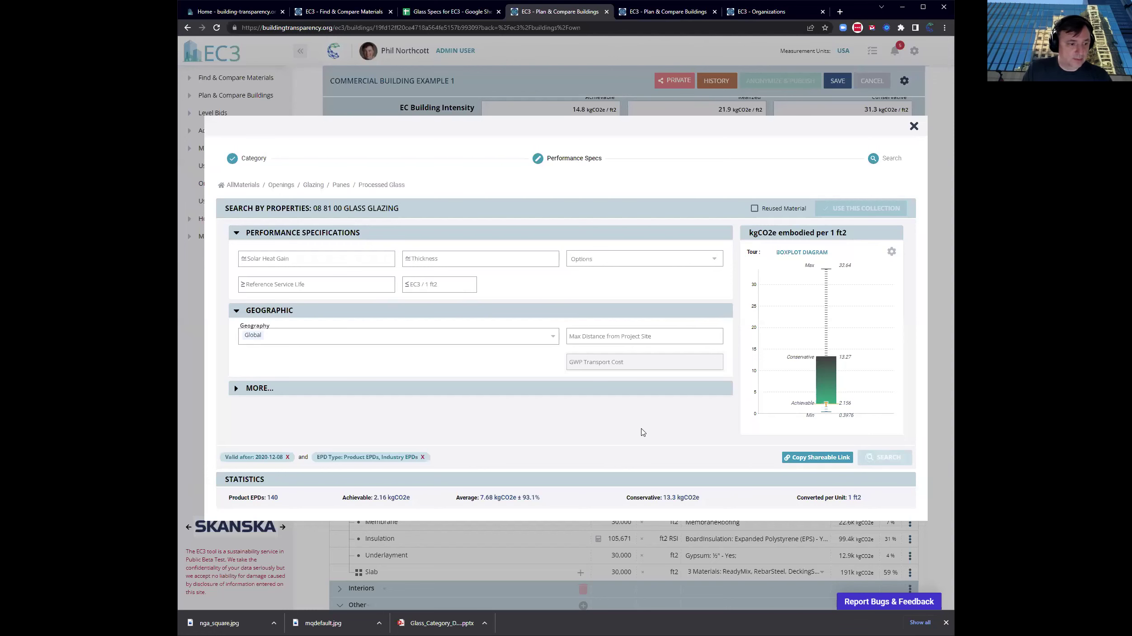
pyautogui.scroll(-5, 488, 410)
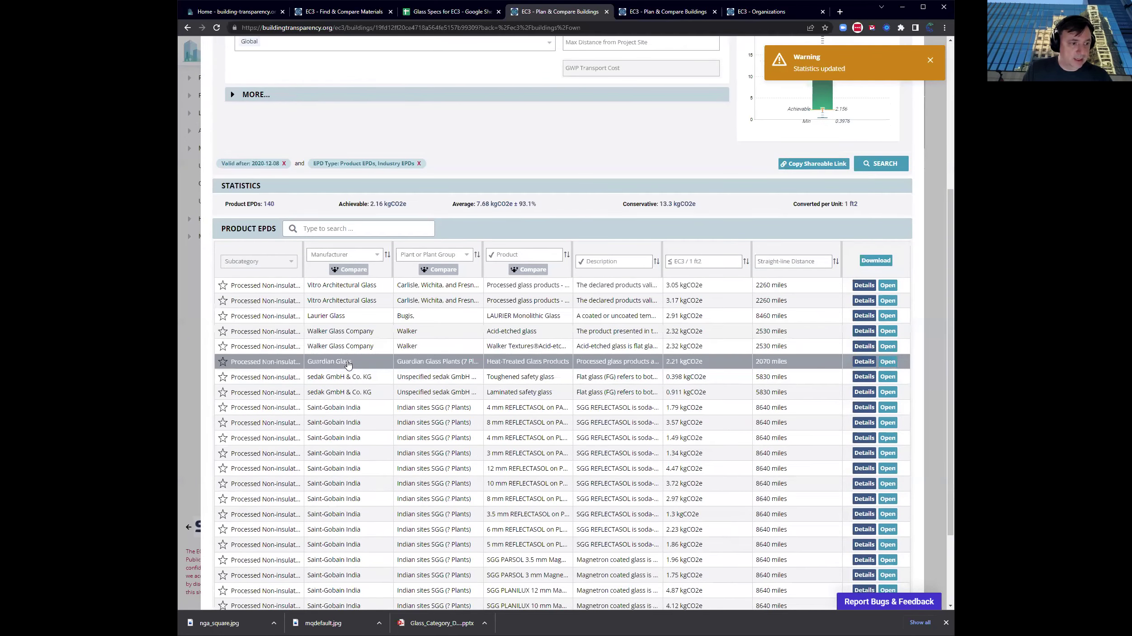
pyautogui.click(223, 362)
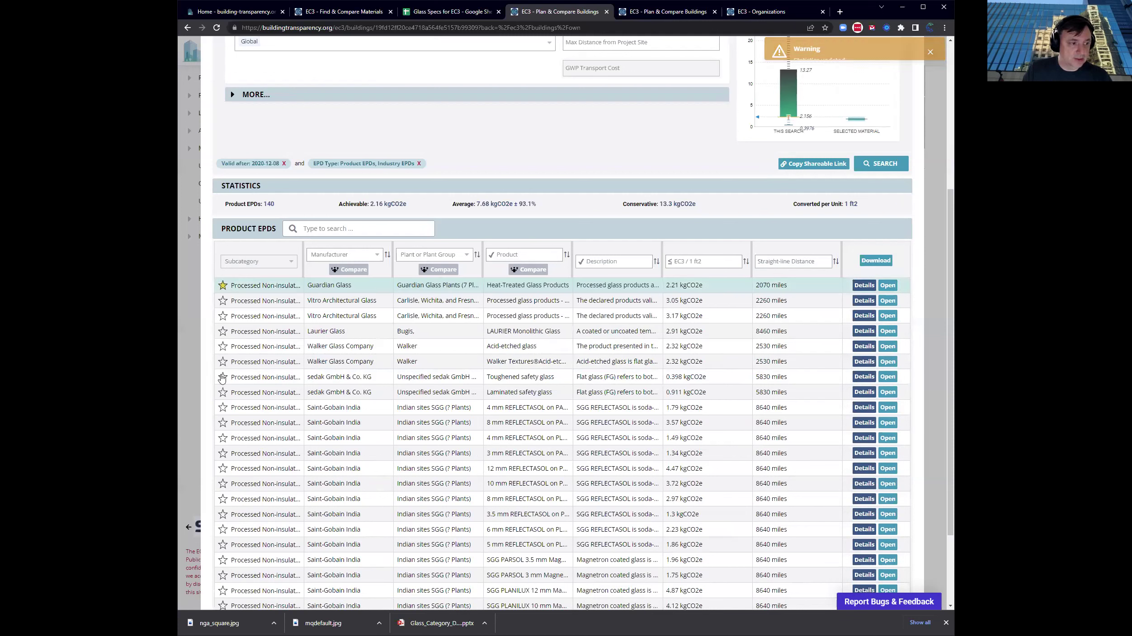
pyautogui.scroll(3, 660, 245)
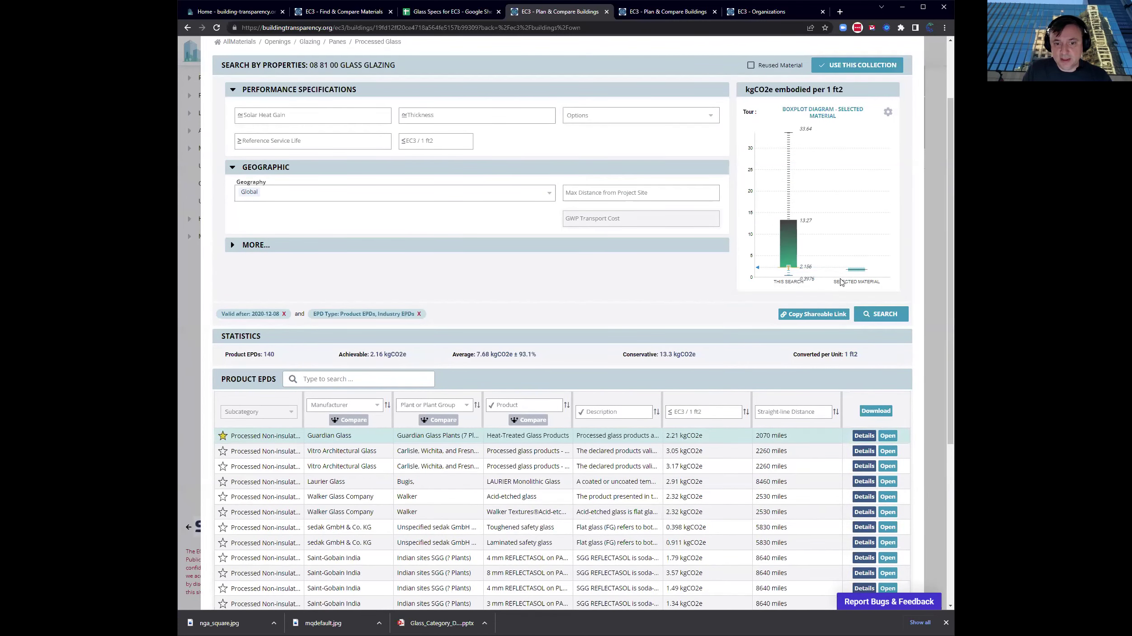
pyautogui.click(890, 436)
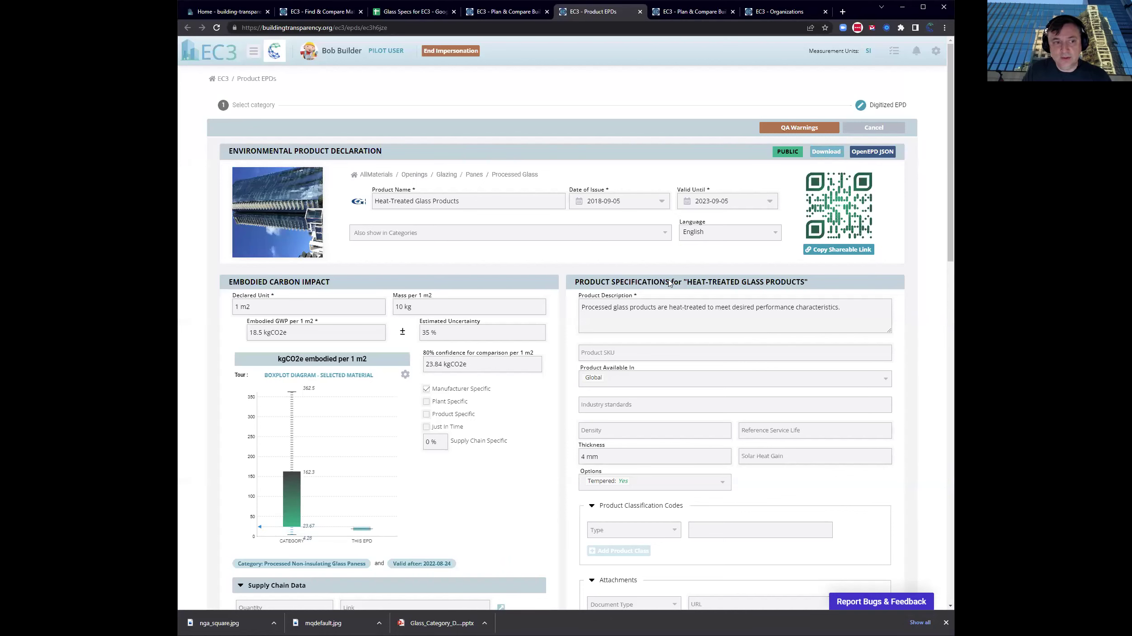
pyautogui.scroll(-3, 371, 370)
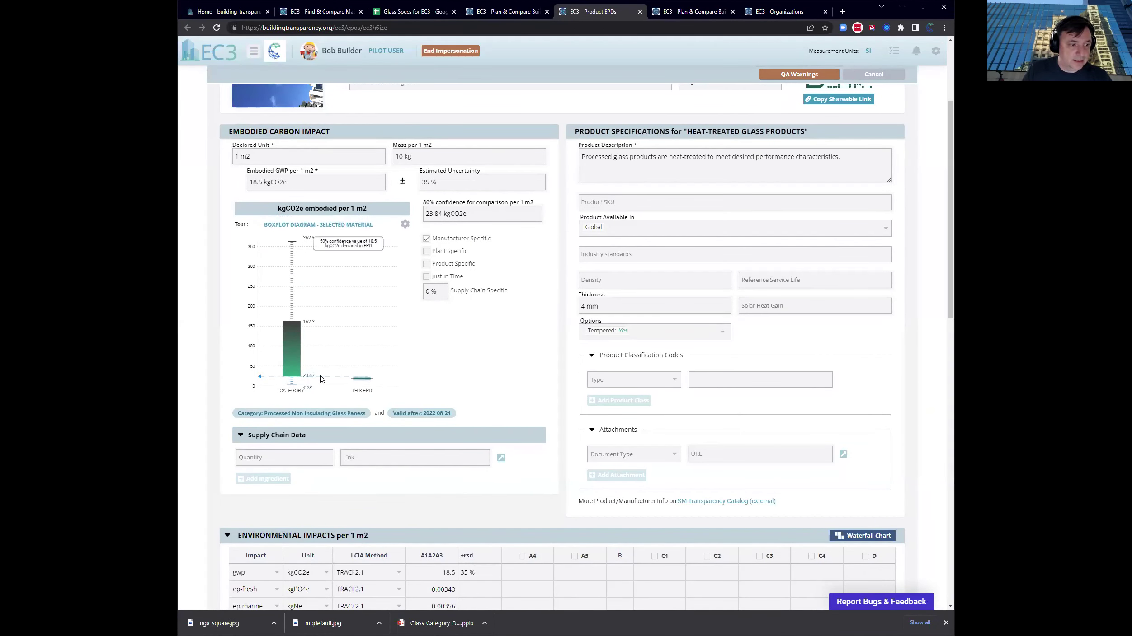
pyautogui.moveTo(312, 383)
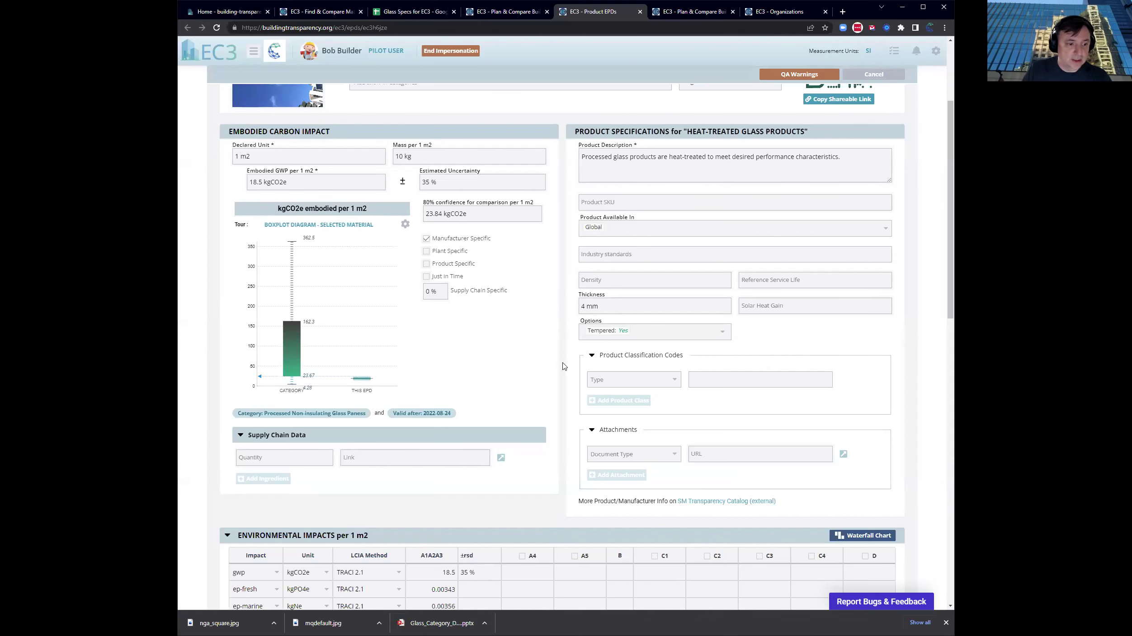
pyautogui.scroll(-1, 517, 364)
pyautogui.scroll(-2, 517, 364)
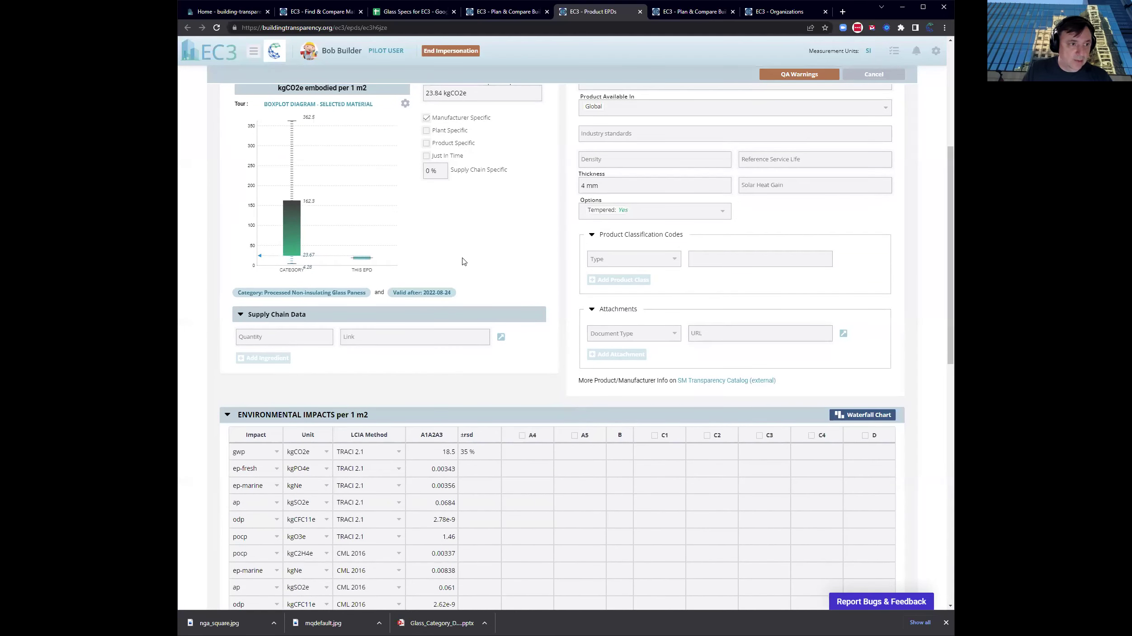
pyautogui.scroll(1, 458, 261)
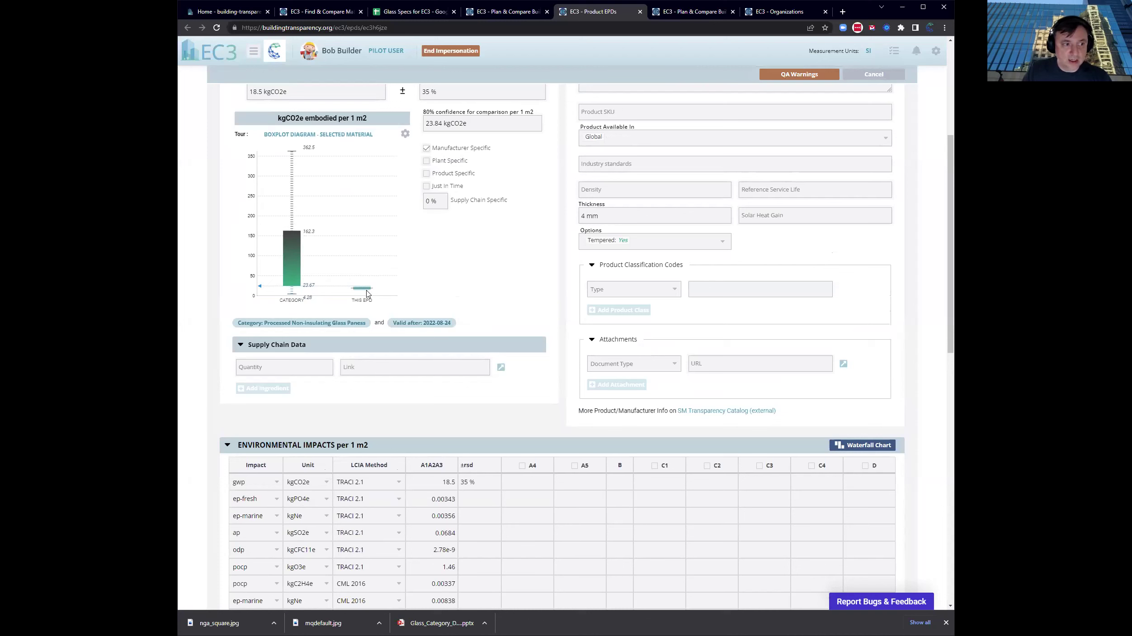
pyautogui.moveTo(368, 291)
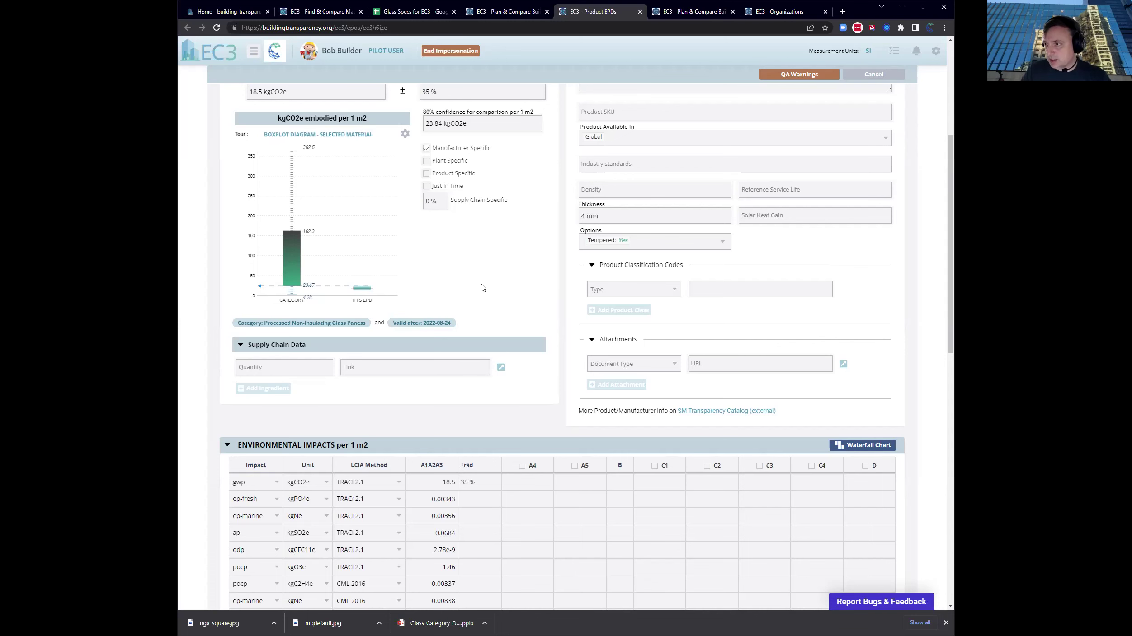
pyautogui.scroll(2, 593, 340)
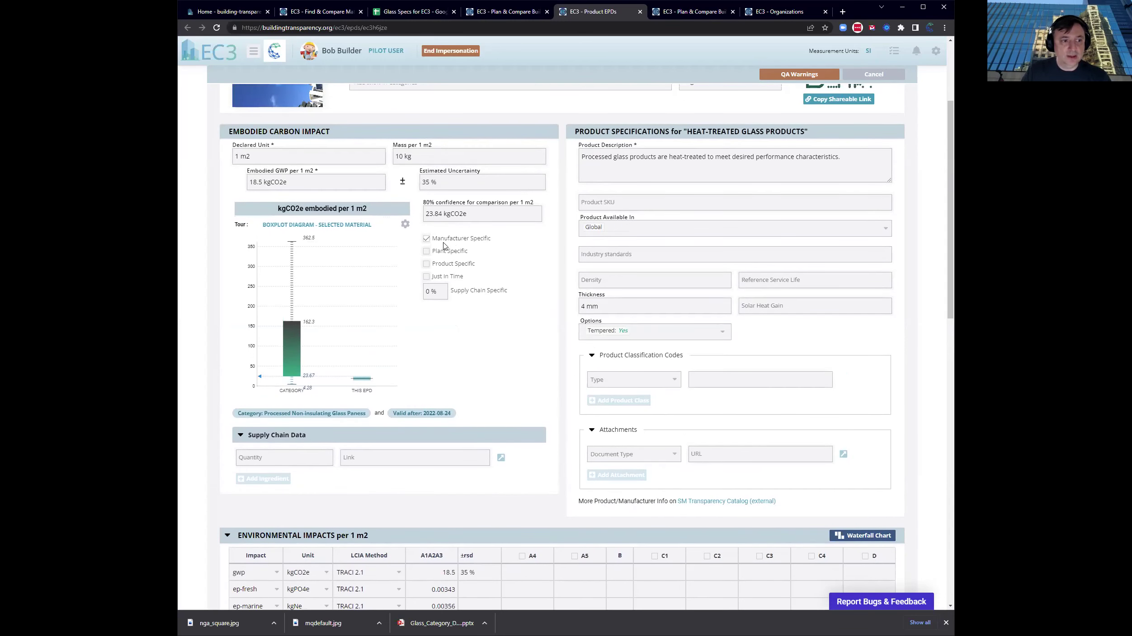
pyautogui.moveTo(427, 244)
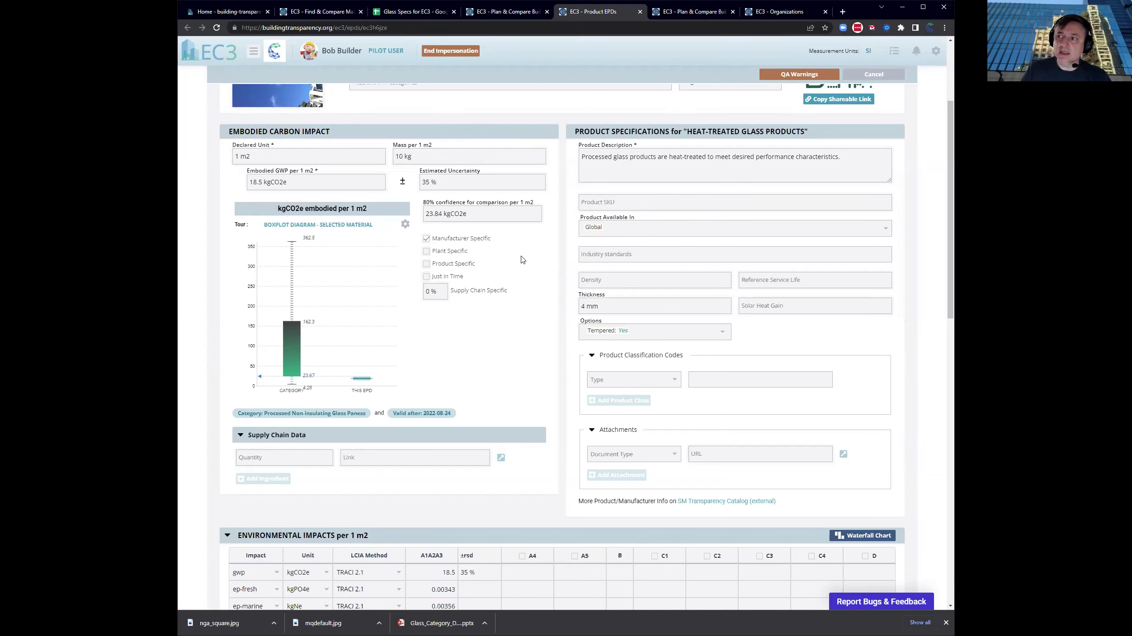
pyautogui.moveTo(482, 242)
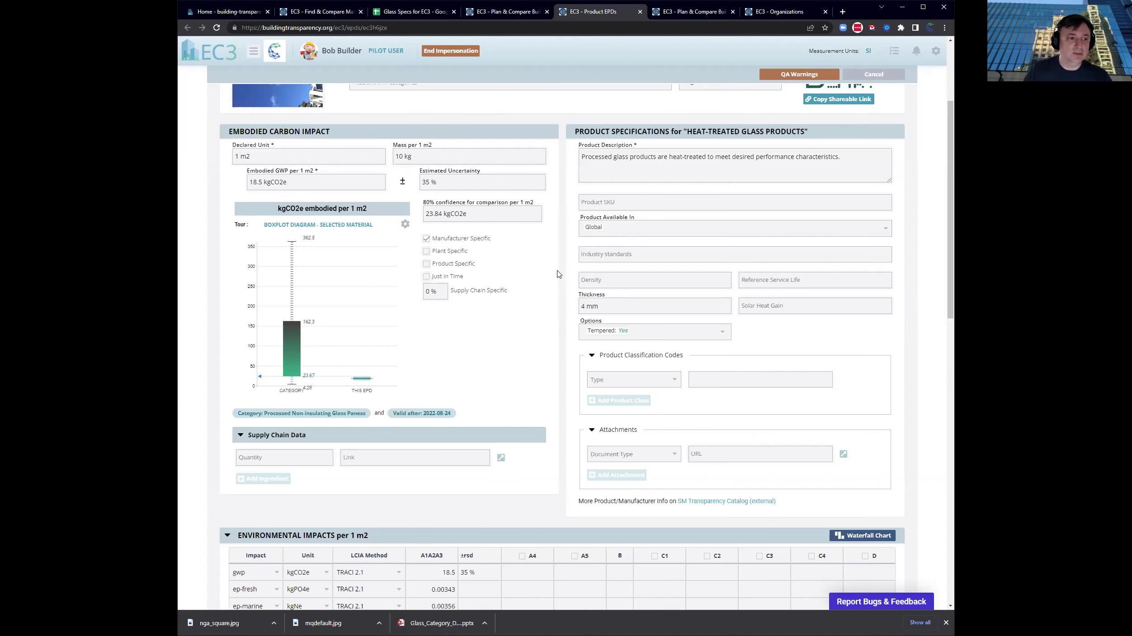
pyautogui.moveTo(466, 268)
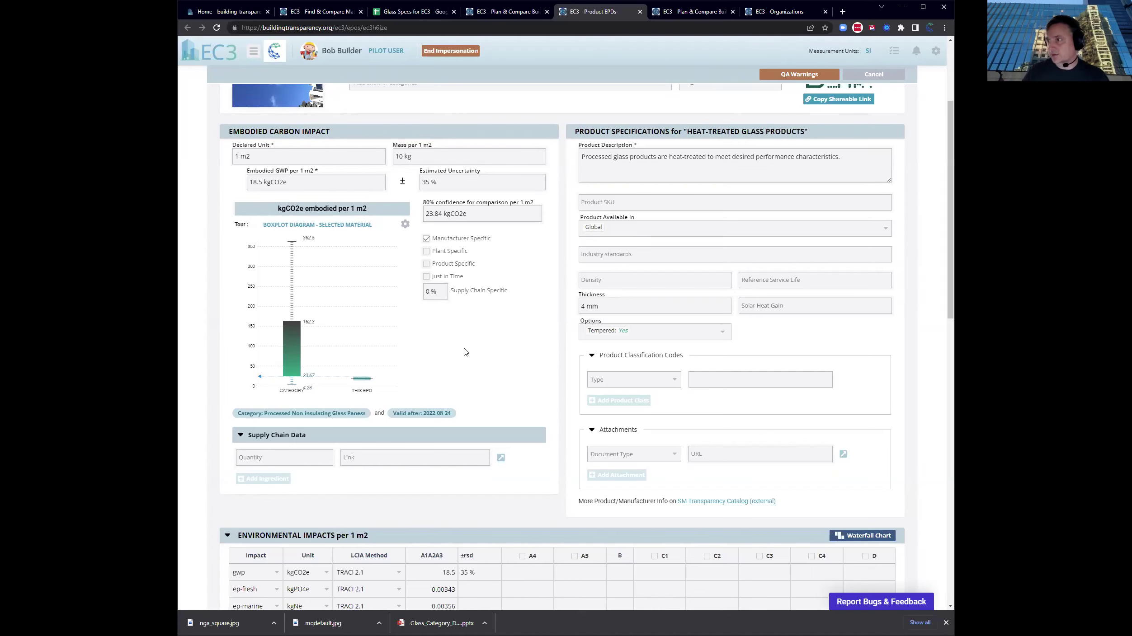
pyautogui.scroll(-1, 498, 354)
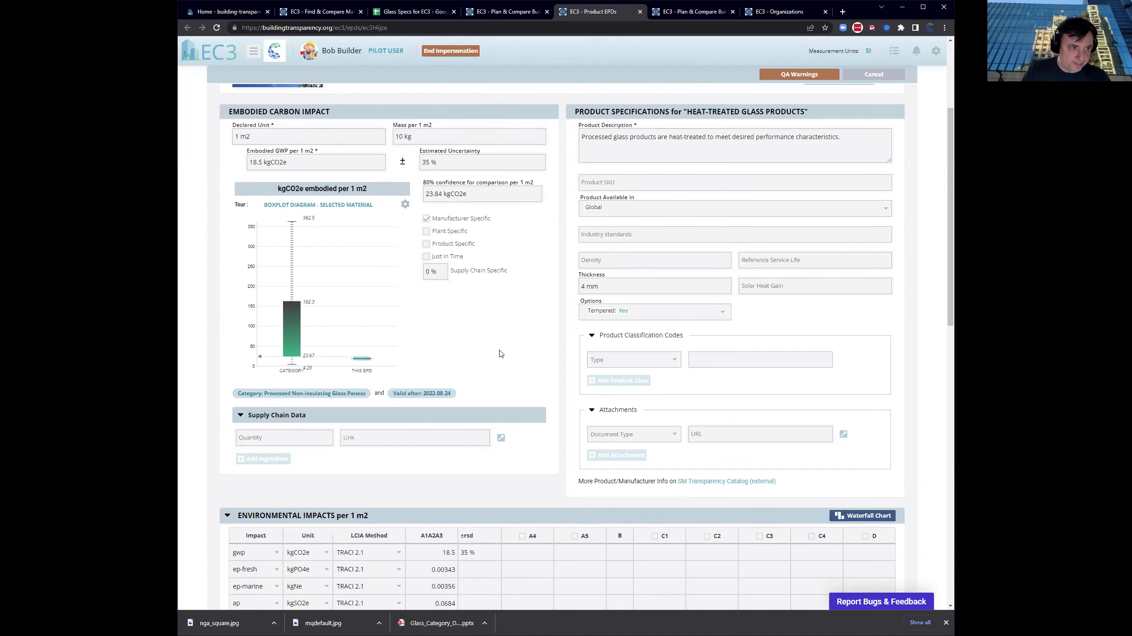
pyautogui.scroll(5, 468, 308)
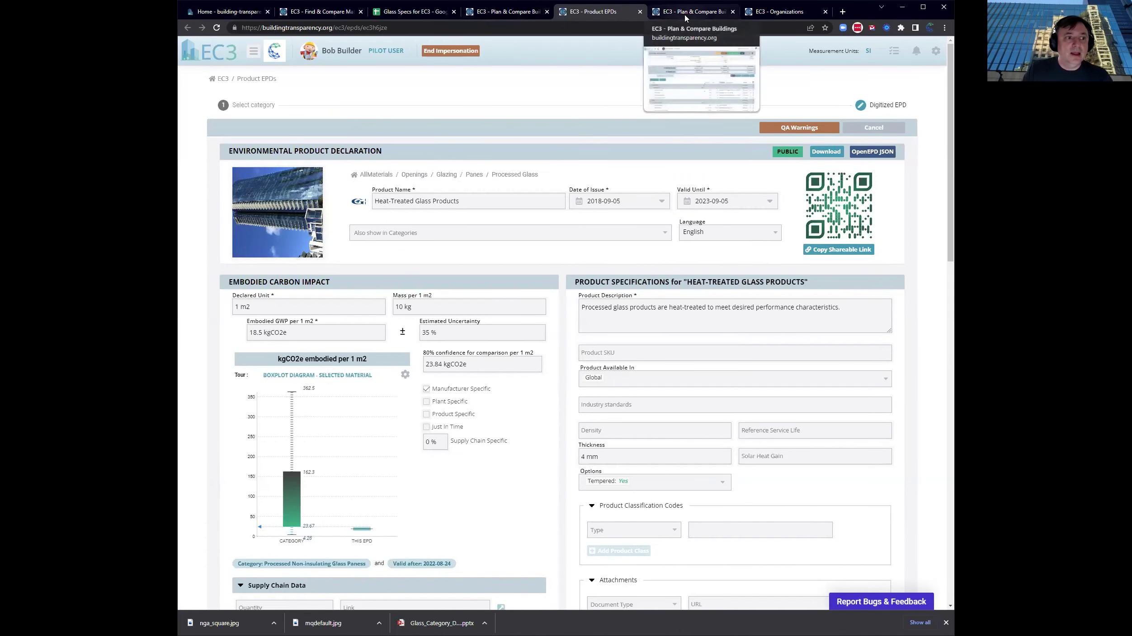
# Go back to Commercial Building Example 1, close the glazing search, and request summary Charts
pyautogui.click(502, 13)
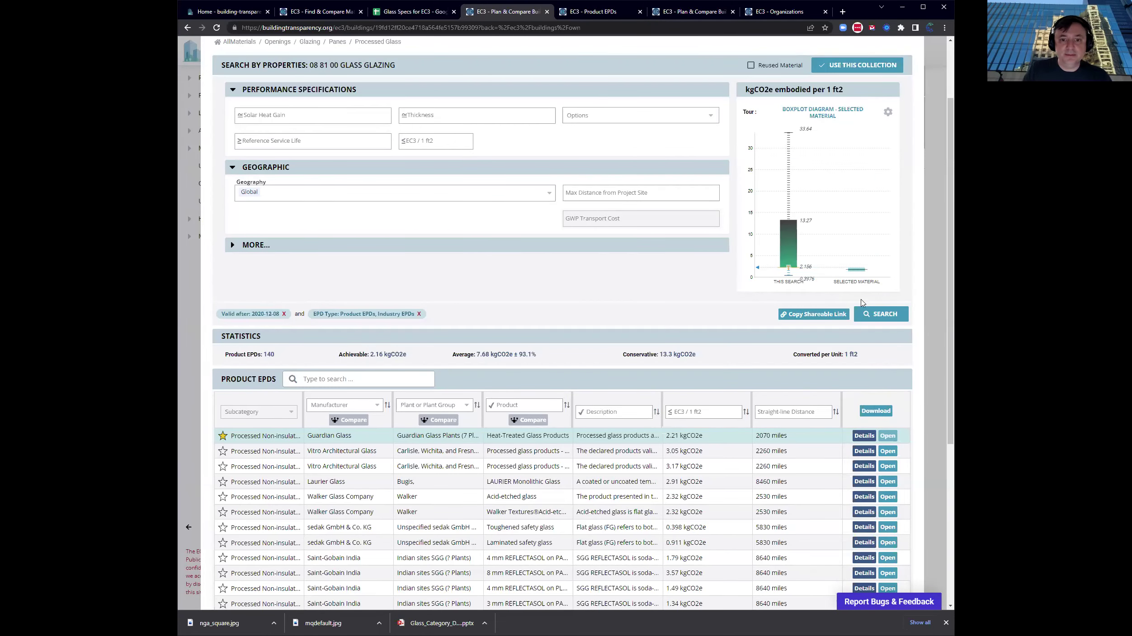
pyautogui.click(872, 314)
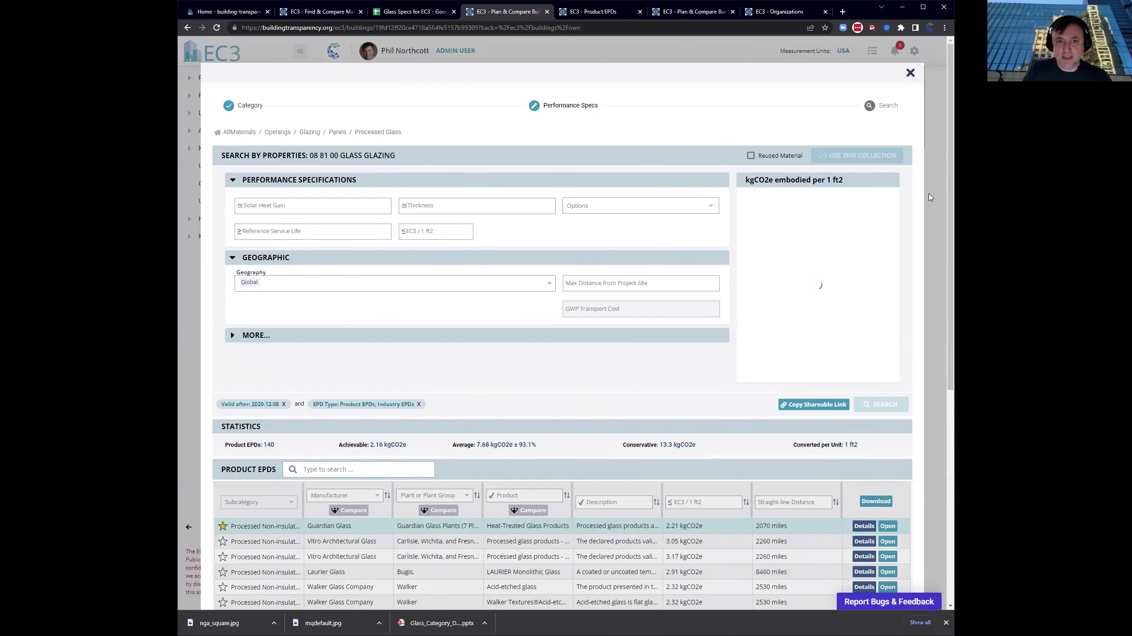
pyautogui.click(930, 197)
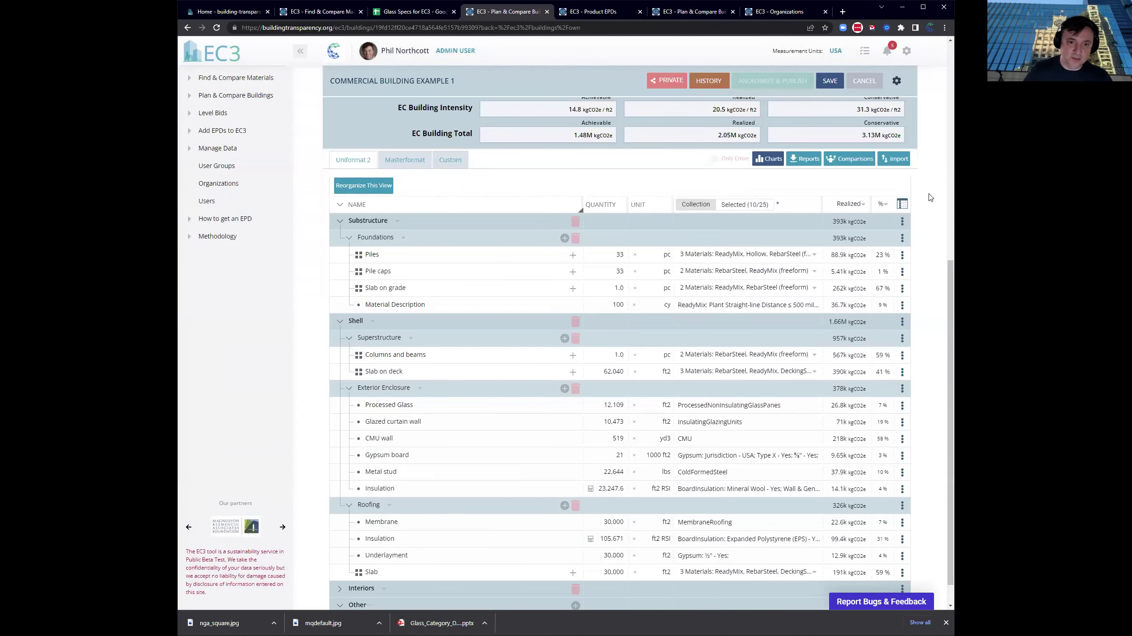
pyautogui.scroll(5, 729, 206)
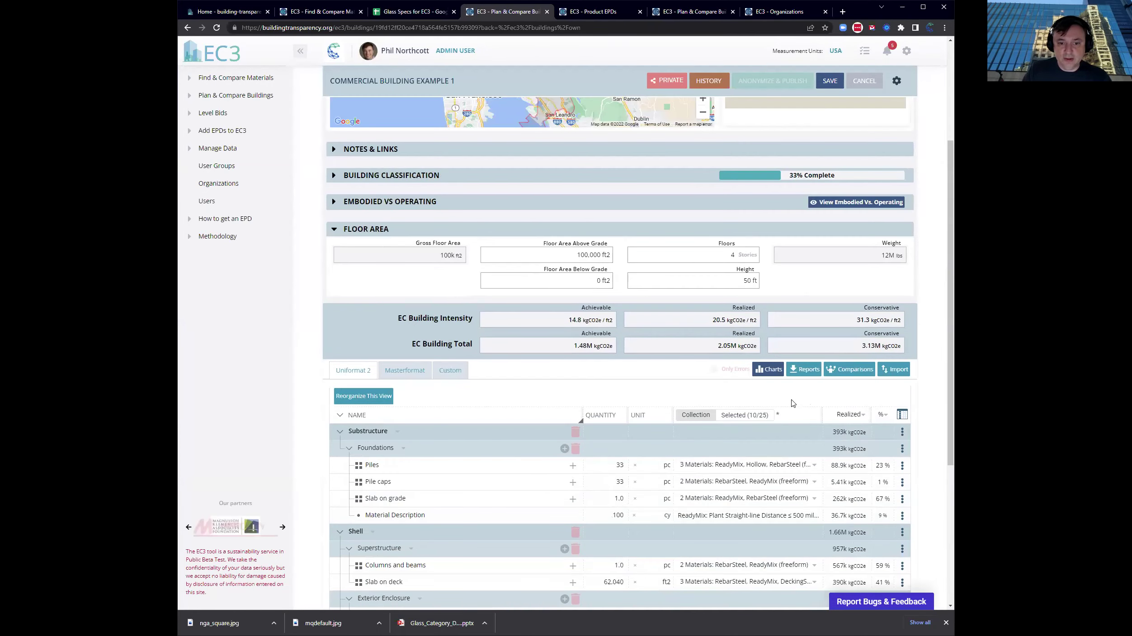
pyautogui.click(768, 371)
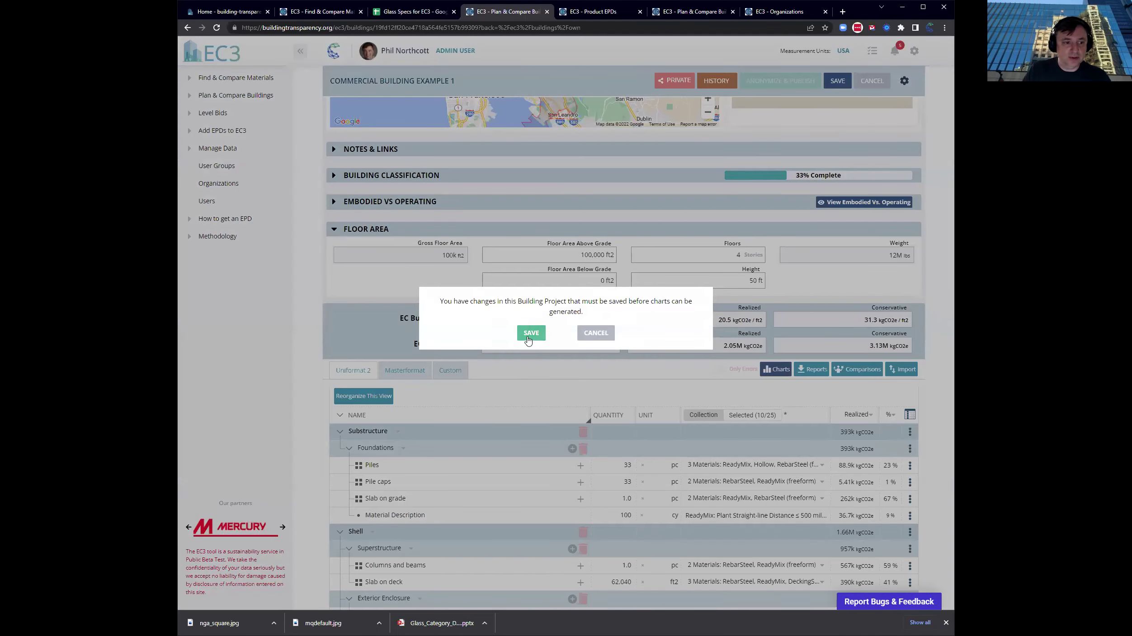
# Save the project, inspect the Uniformat 2 GWP savings Sankey nodes, then close the diagram
pyautogui.press('Return')
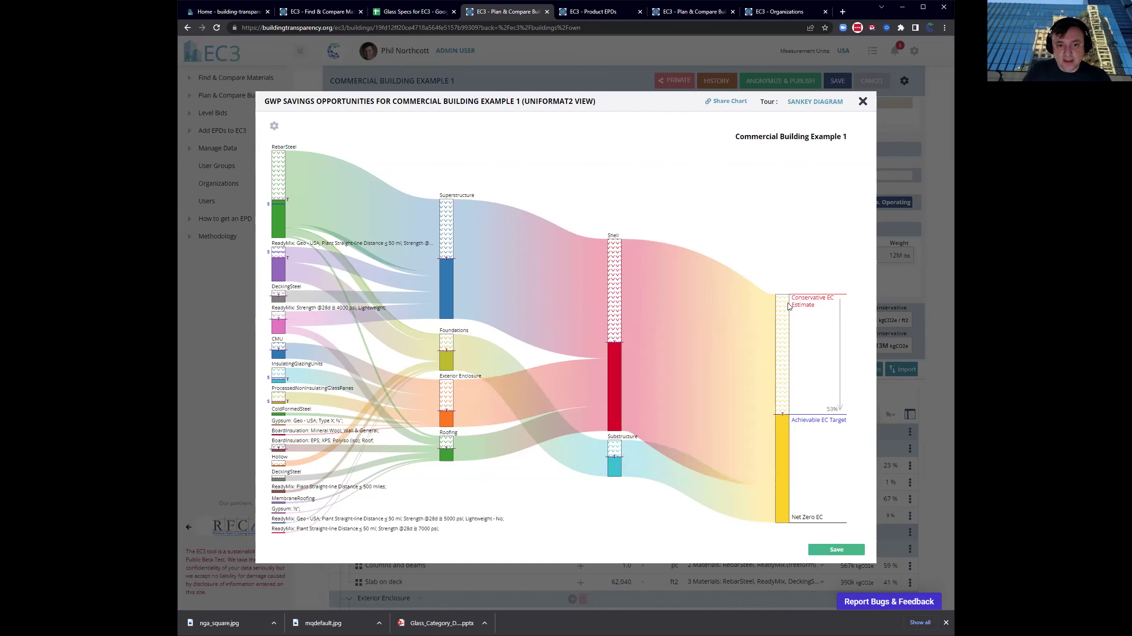
pyautogui.moveTo(787, 302)
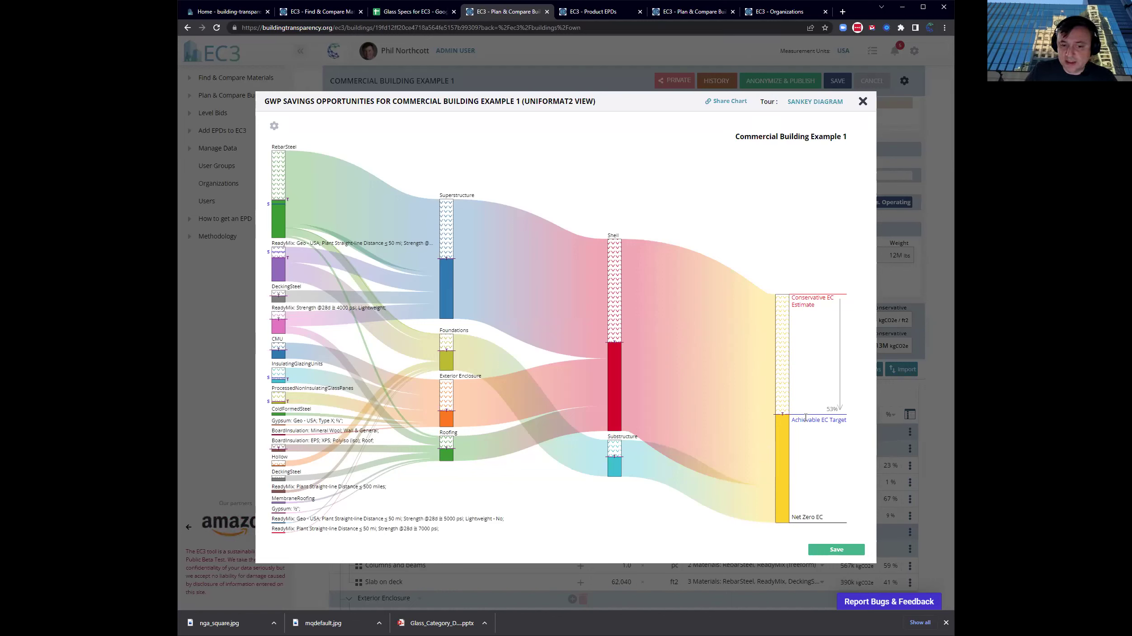
pyautogui.moveTo(785, 418)
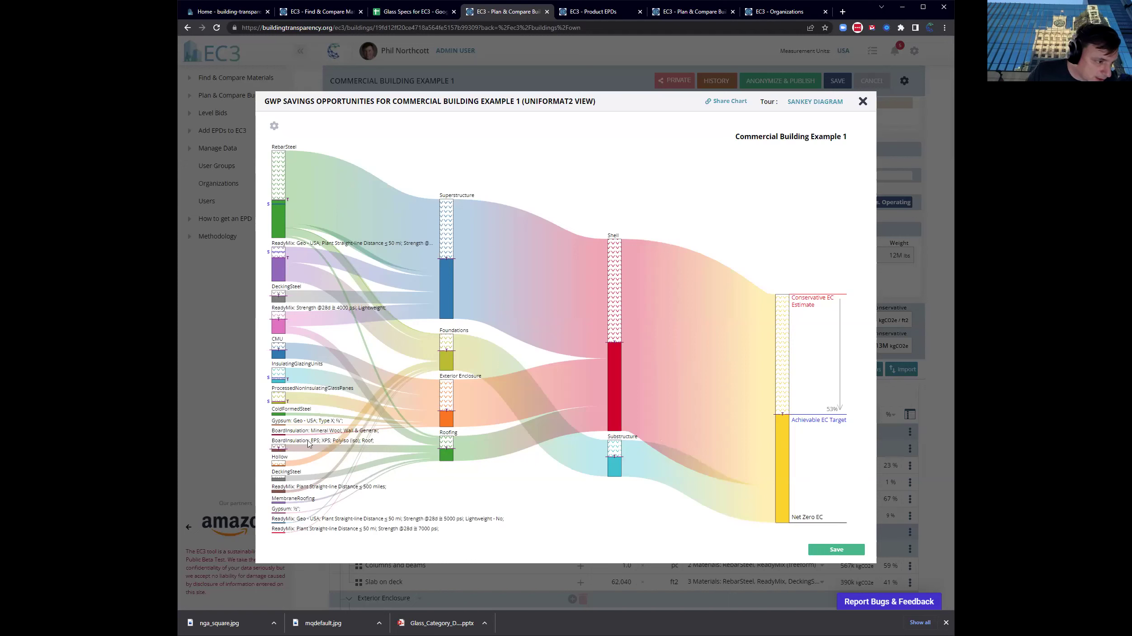
pyautogui.moveTo(279, 382)
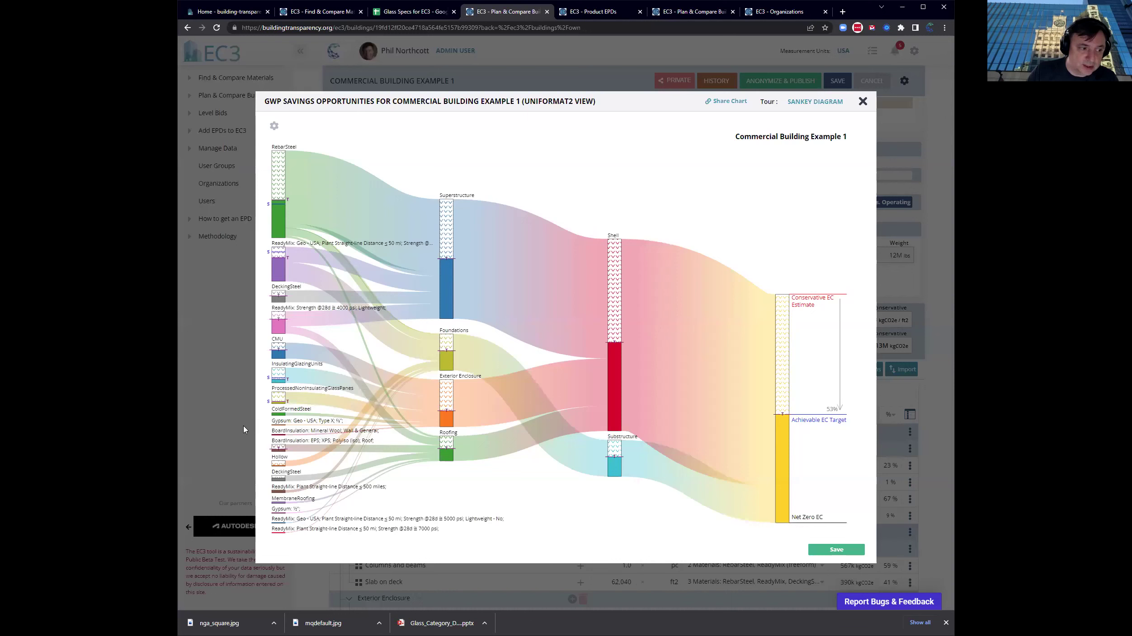
pyautogui.moveTo(278, 404)
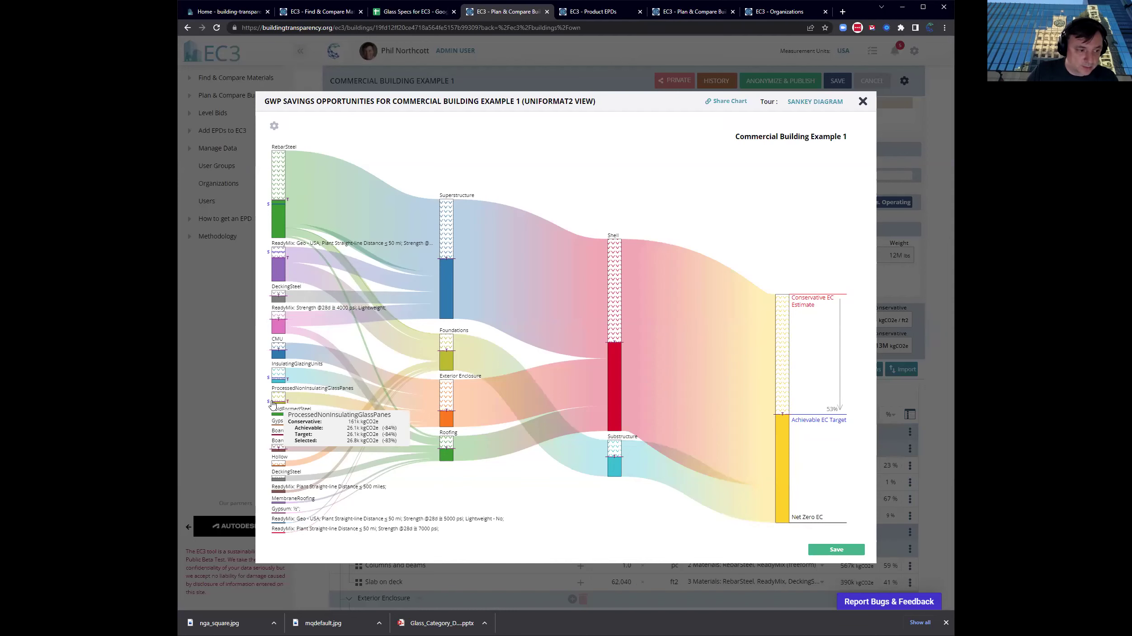
pyautogui.click(863, 101)
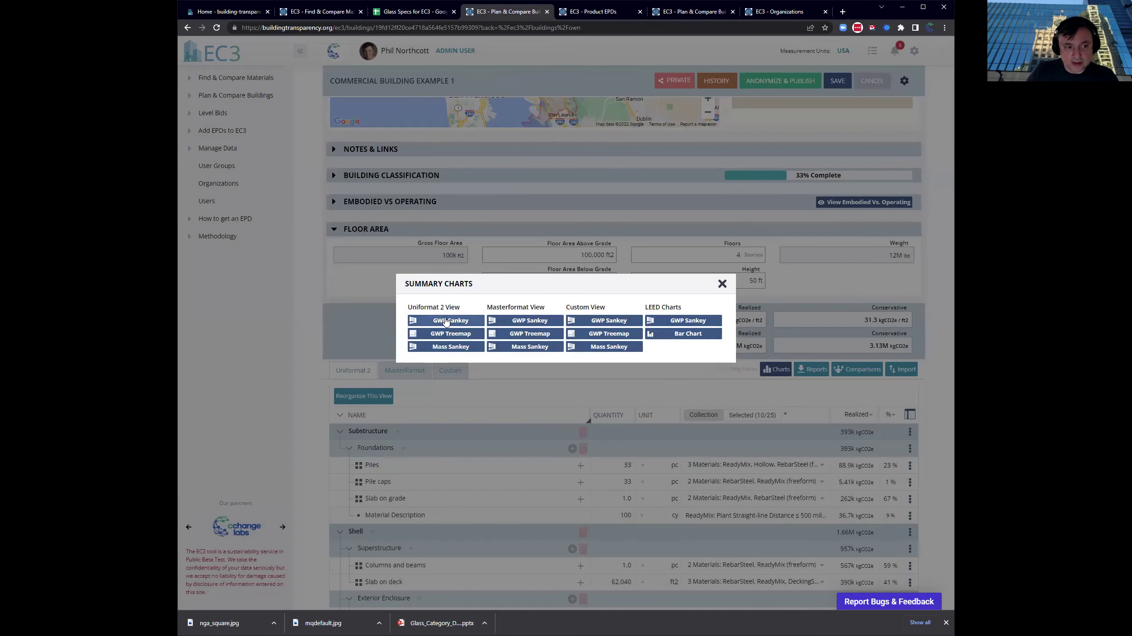
# View the Masterformat GWP Sankey, close Summary Charts, and bring up the Download Reports options
pyautogui.click(519, 322)
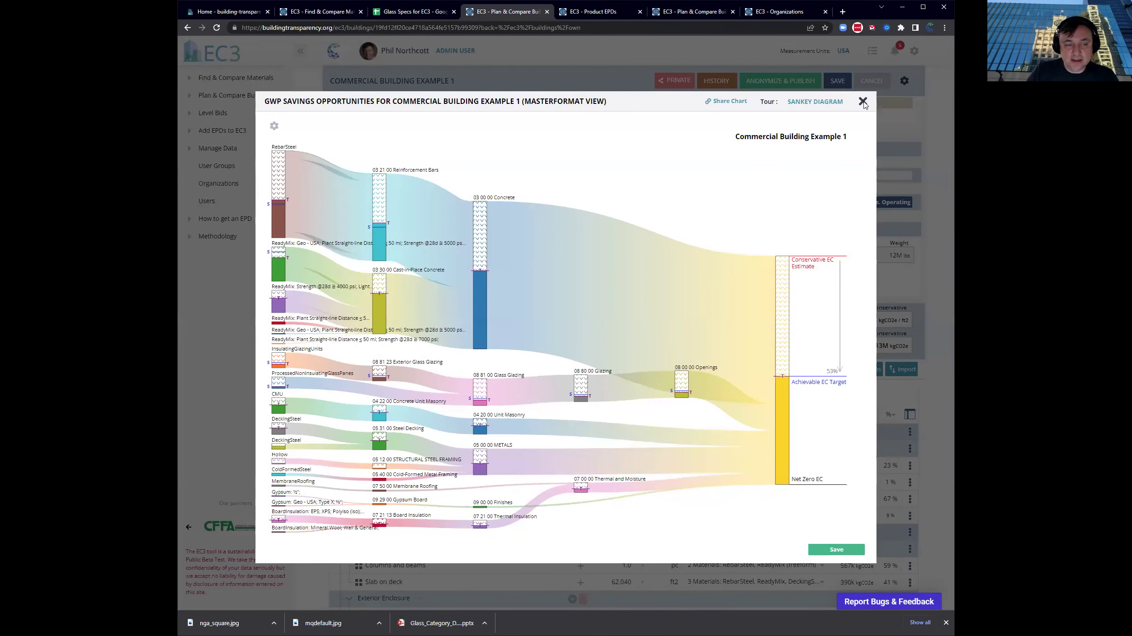
pyautogui.click(862, 101)
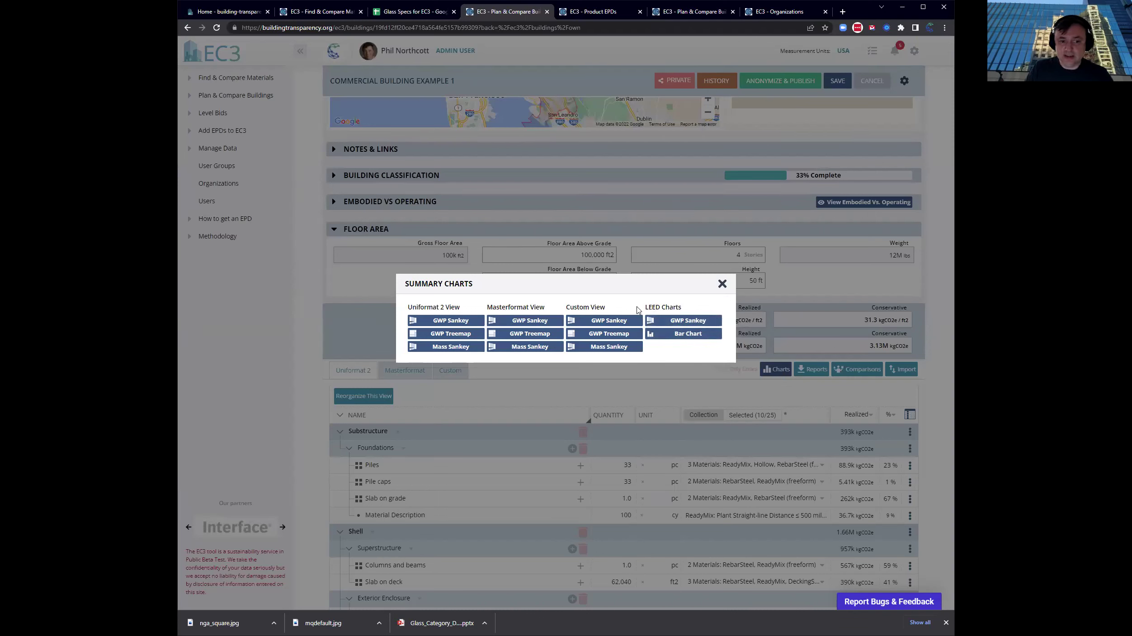
pyautogui.tripleClick(661, 306)
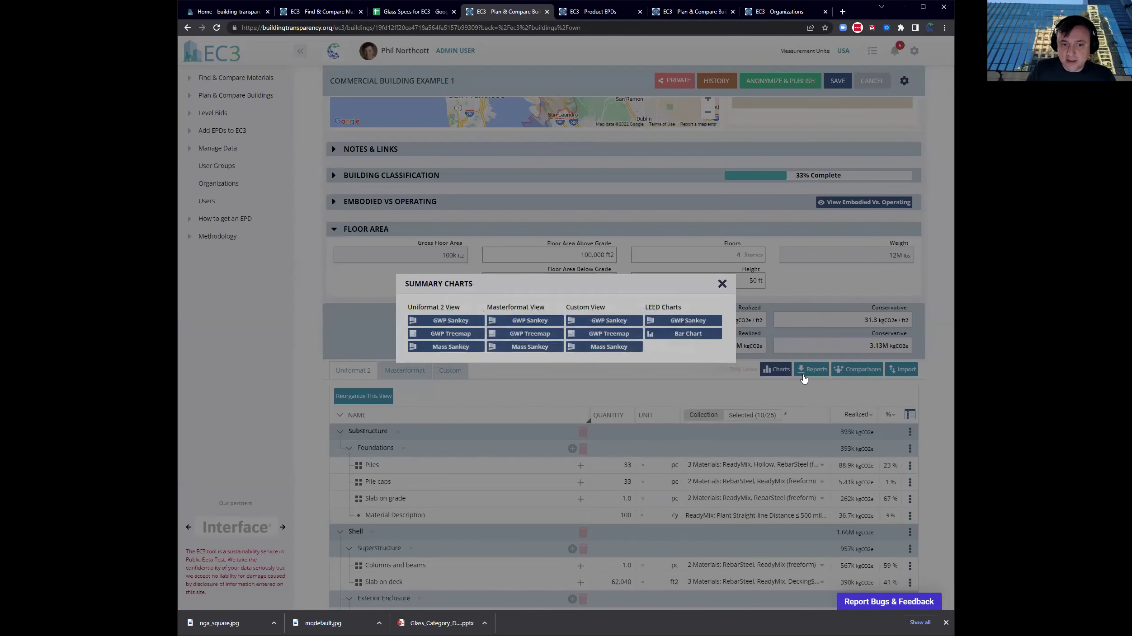
pyautogui.click(722, 285)
pyautogui.click(807, 371)
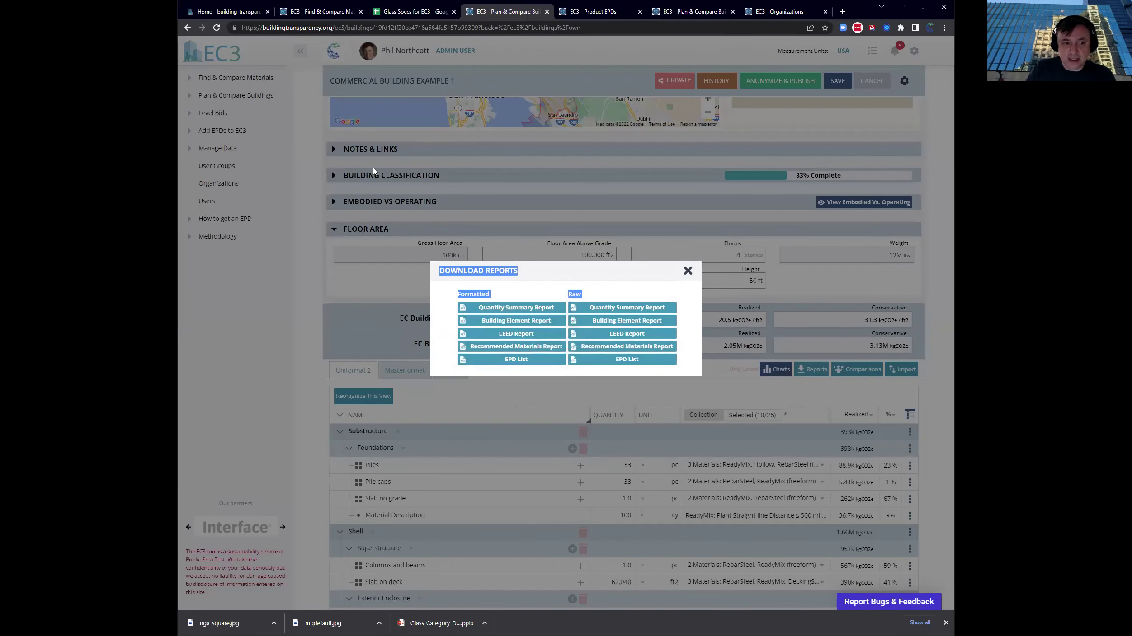
# Dismiss the Download Reports dialog to show the 14.8–31.3 kgCO2e/ft2 project summary
pyautogui.click(688, 371)
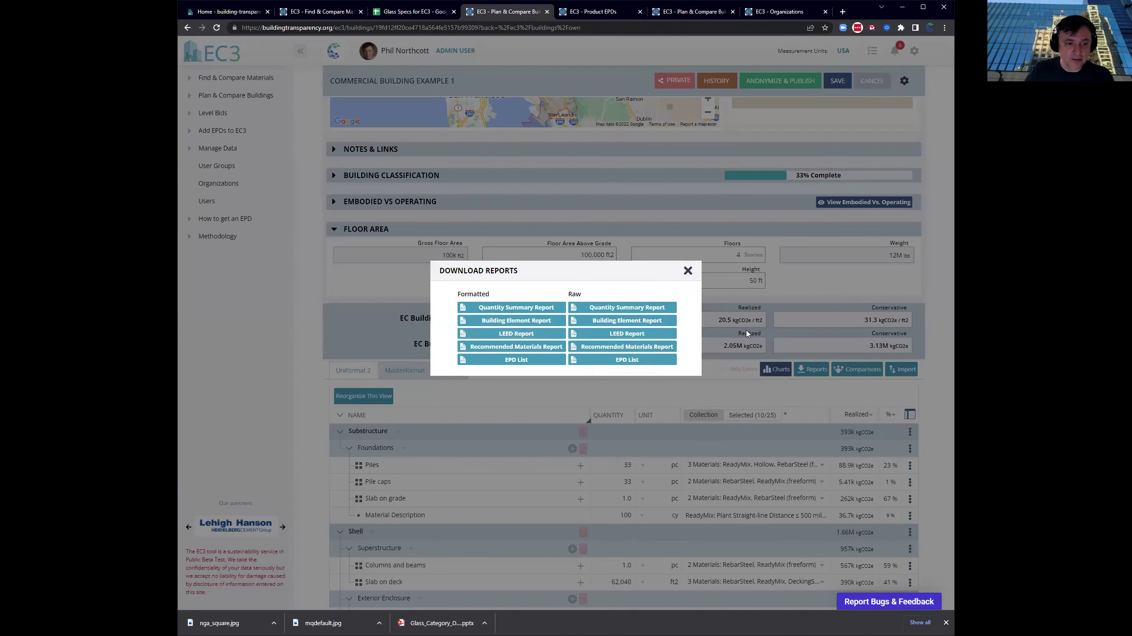
pyautogui.click(935, 294)
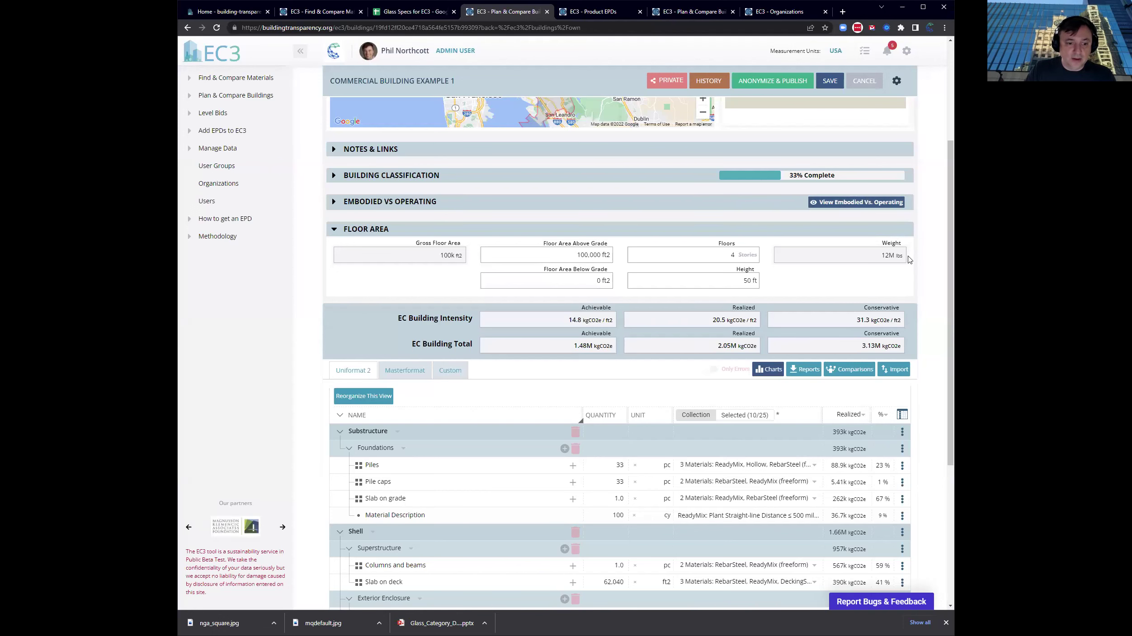
# Scroll through the building results, then bring up the Heat-Treated Glass Products EPD tab
pyautogui.scroll(-3, 910, 259)
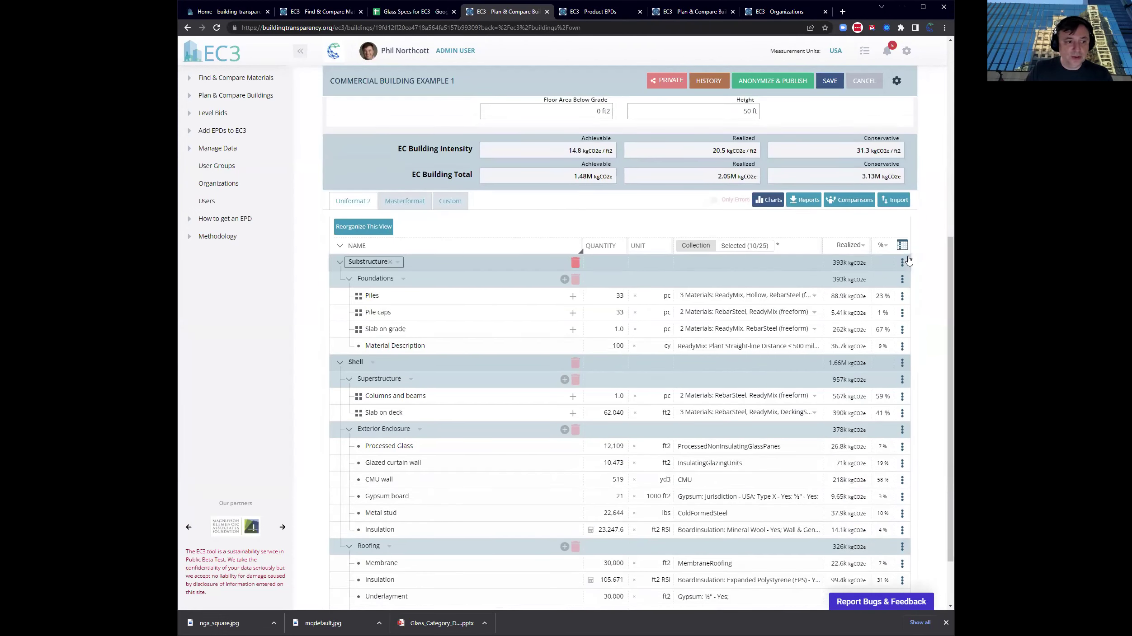
pyautogui.scroll(5, 909, 260)
pyautogui.scroll(2, 909, 261)
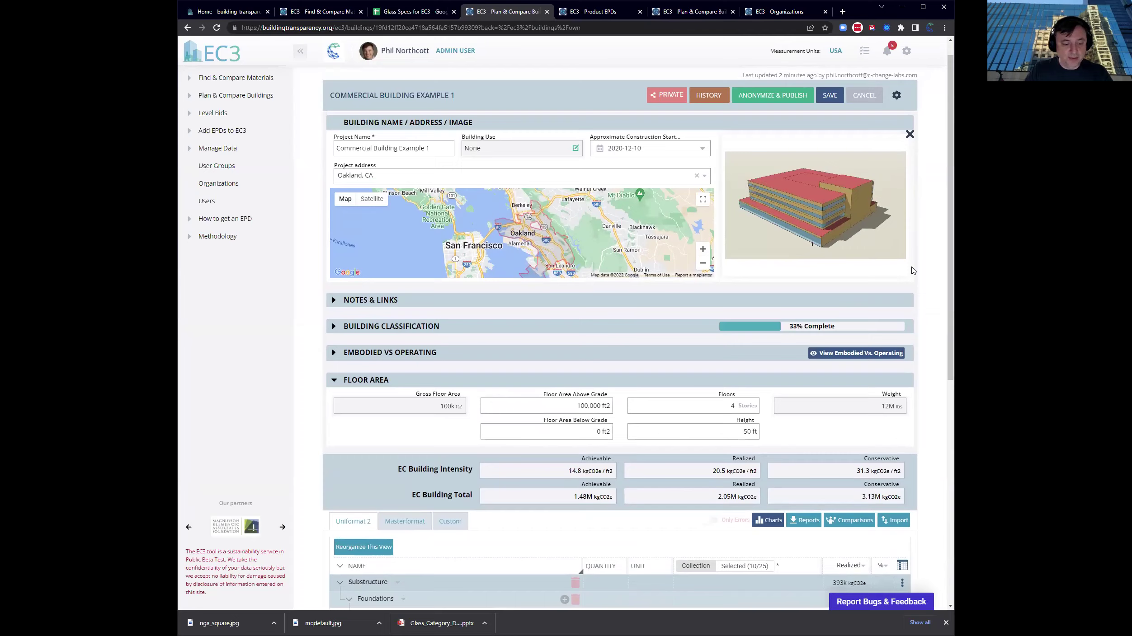
pyautogui.scroll(-6, 918, 271)
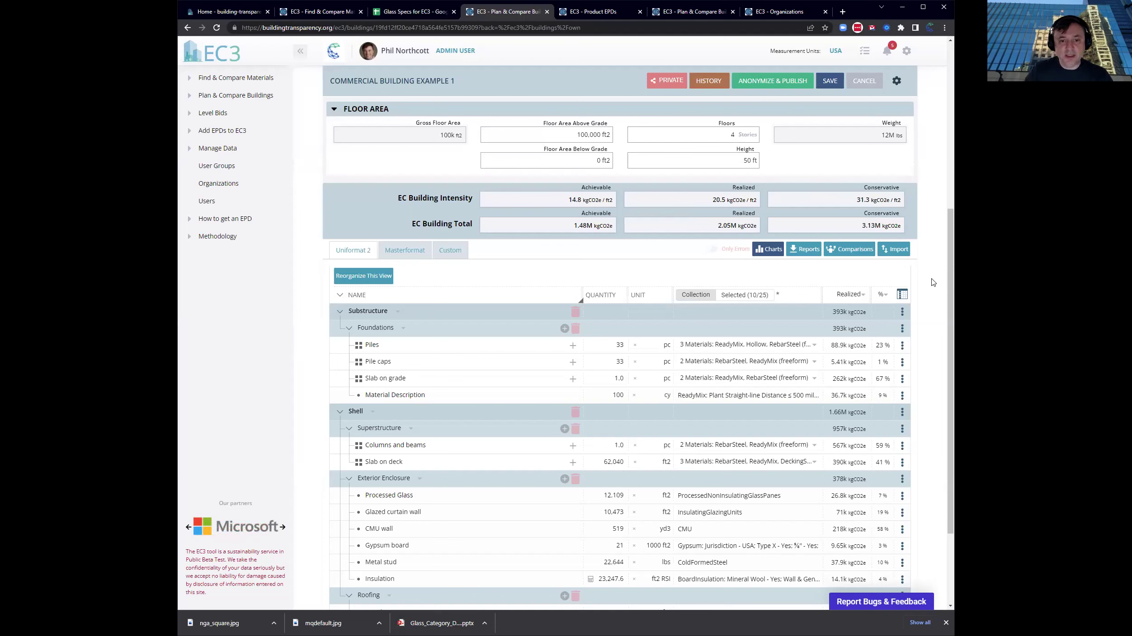
pyautogui.scroll(-2, 931, 283)
pyautogui.scroll(3, 929, 284)
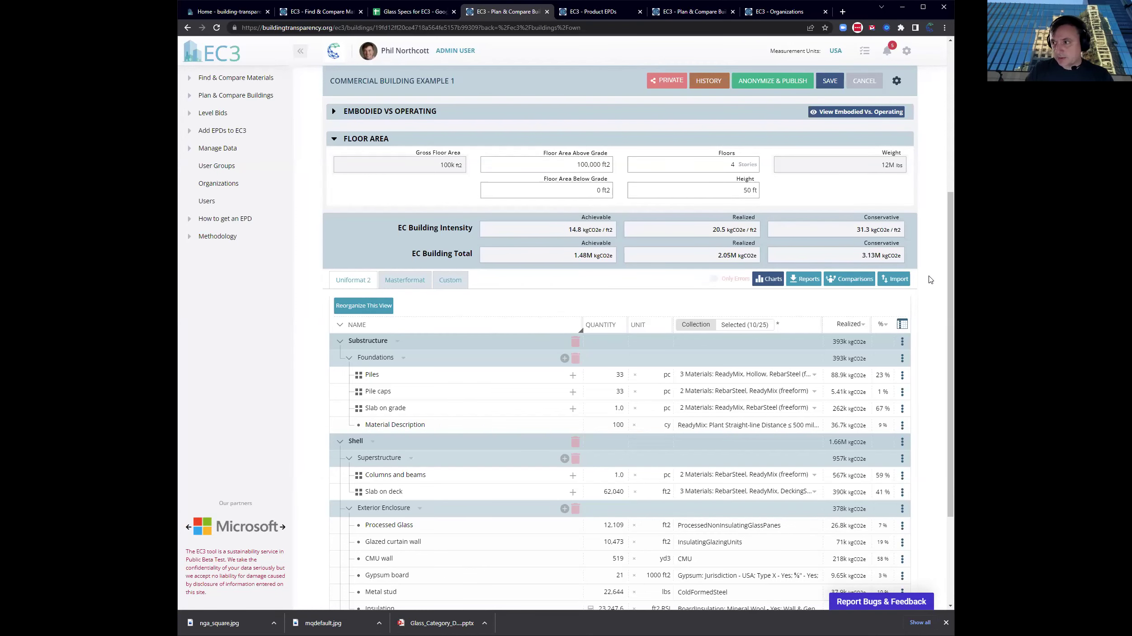
pyautogui.click(594, 14)
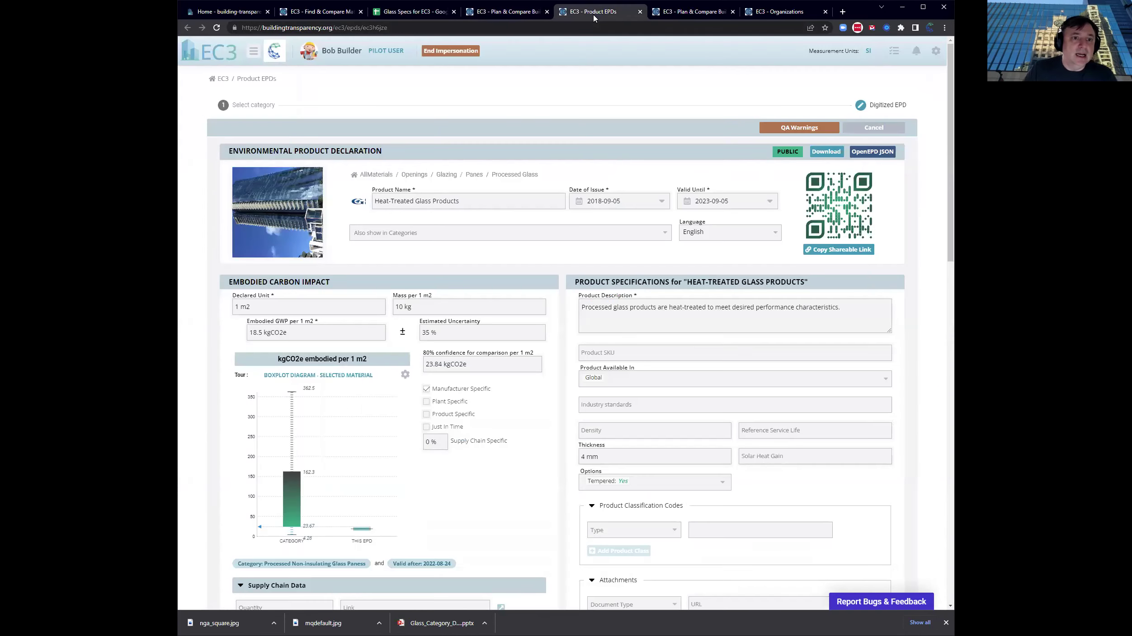
pyautogui.click(671, 12)
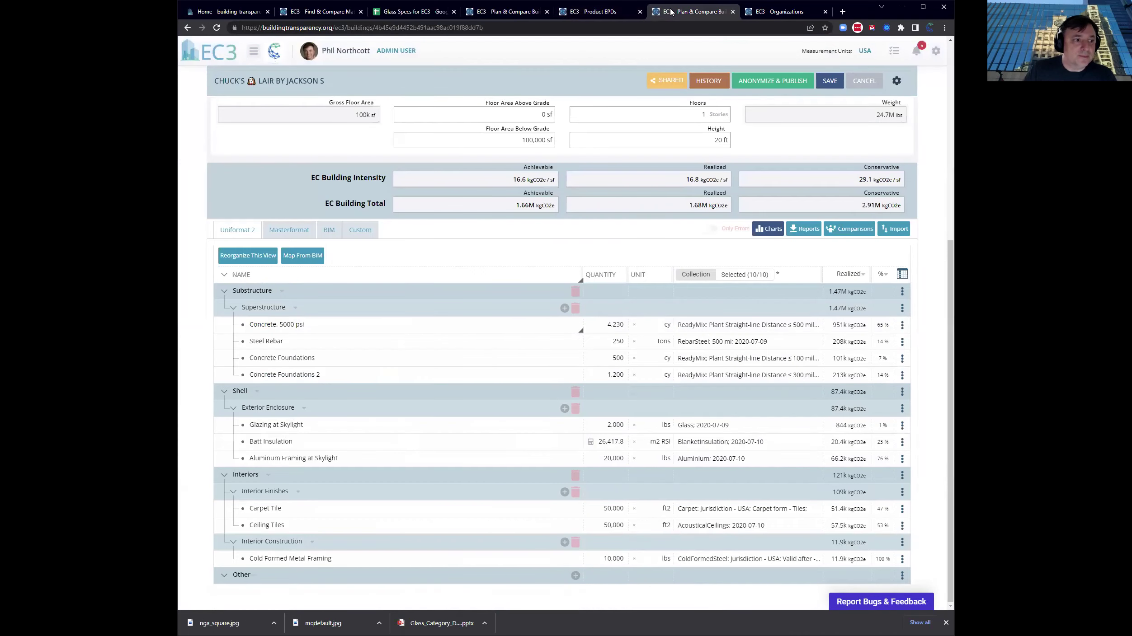
# Open the National Glass Association organization page and its Private/Professional/Pilot/Curator account comparison
pyautogui.click(775, 13)
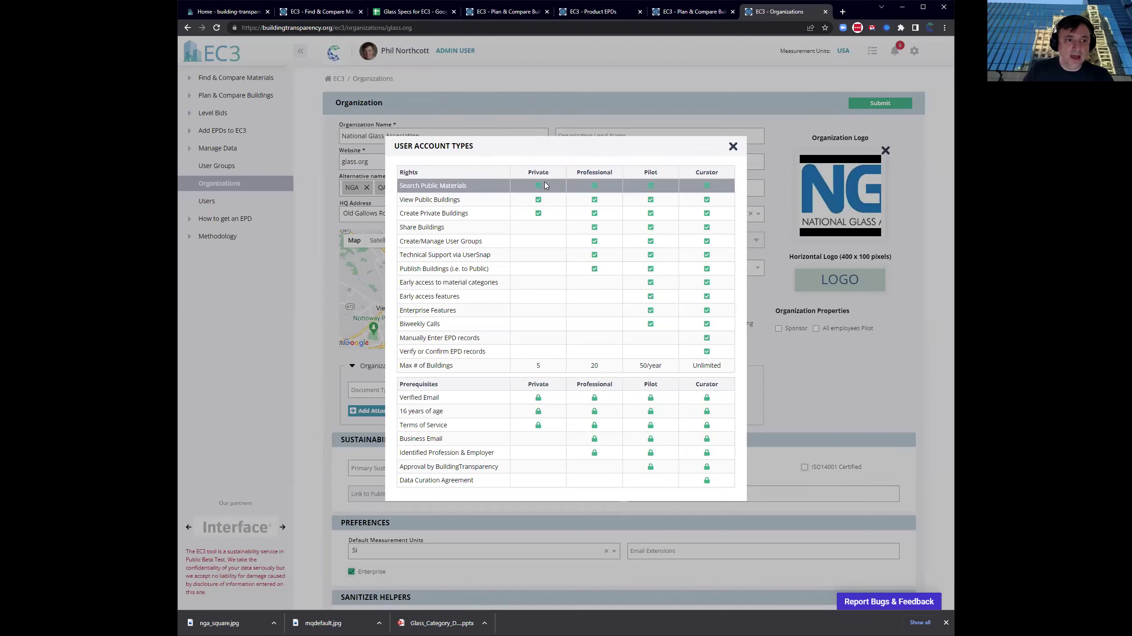
pyautogui.moveTo(546, 172)
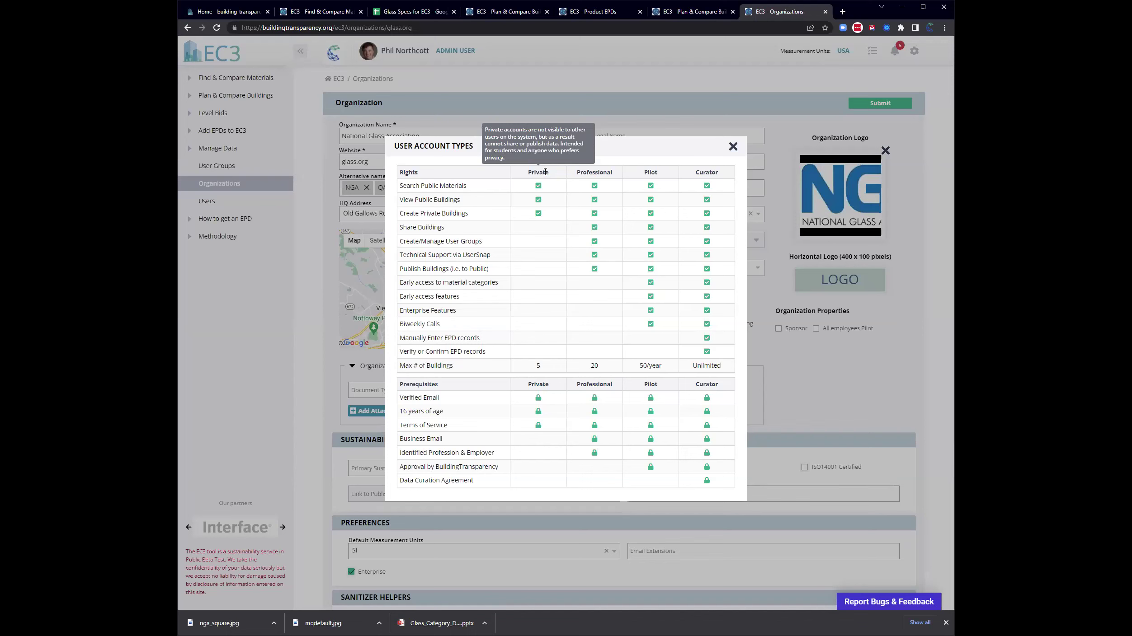
# Highlight the Private and Professional columns of the User Account Types table, then close it
pyautogui.doubleClick(546, 172)
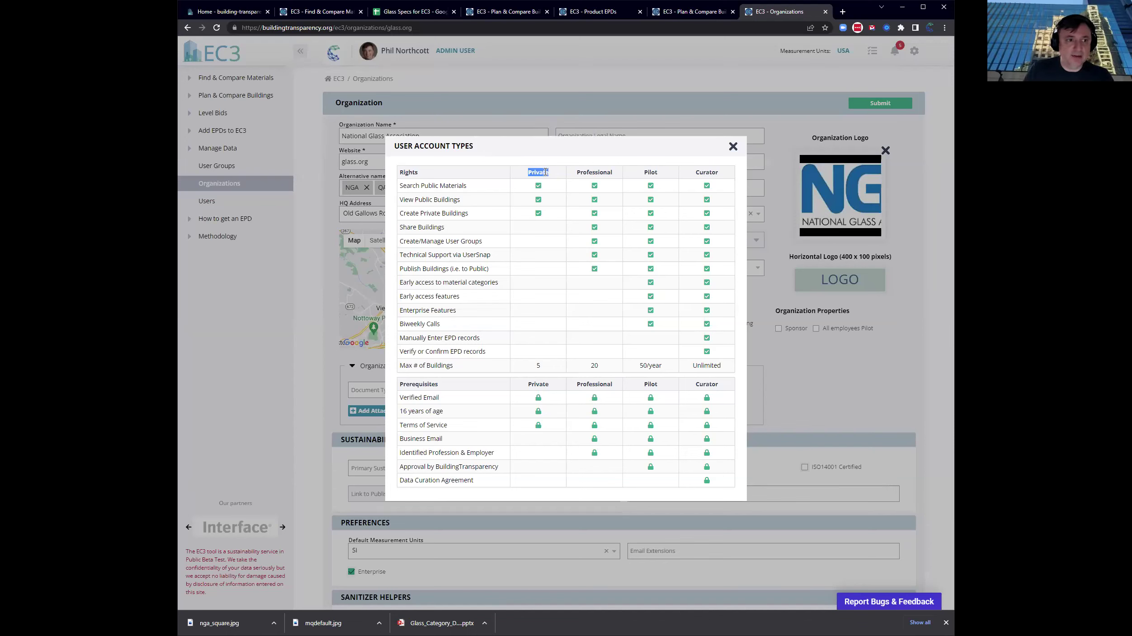
pyautogui.click(546, 171)
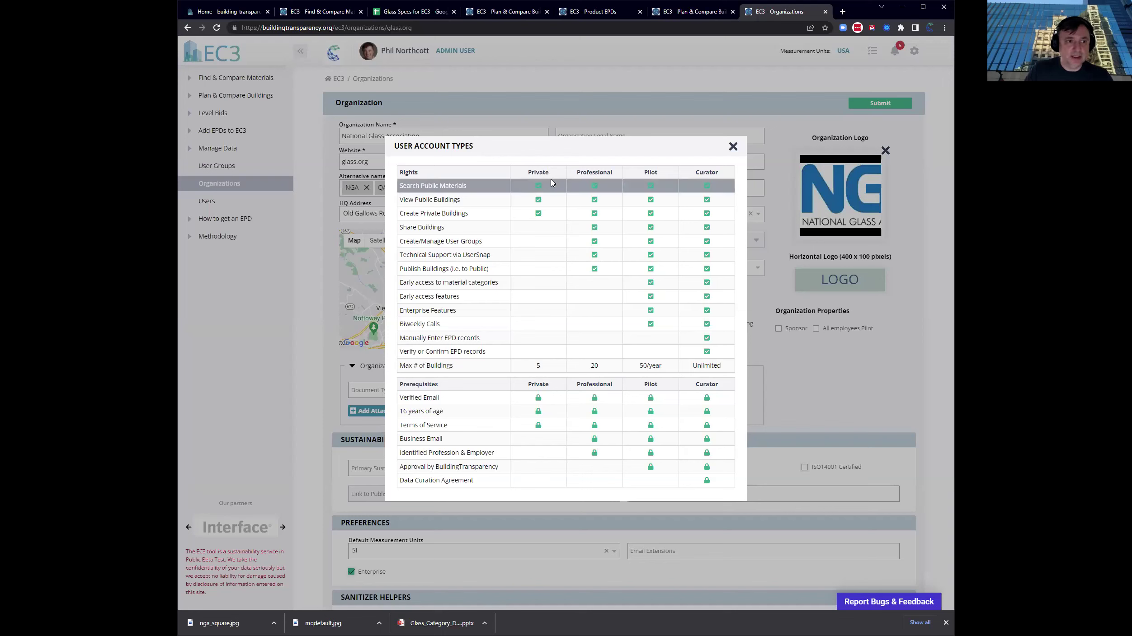
pyautogui.moveTo(553, 179)
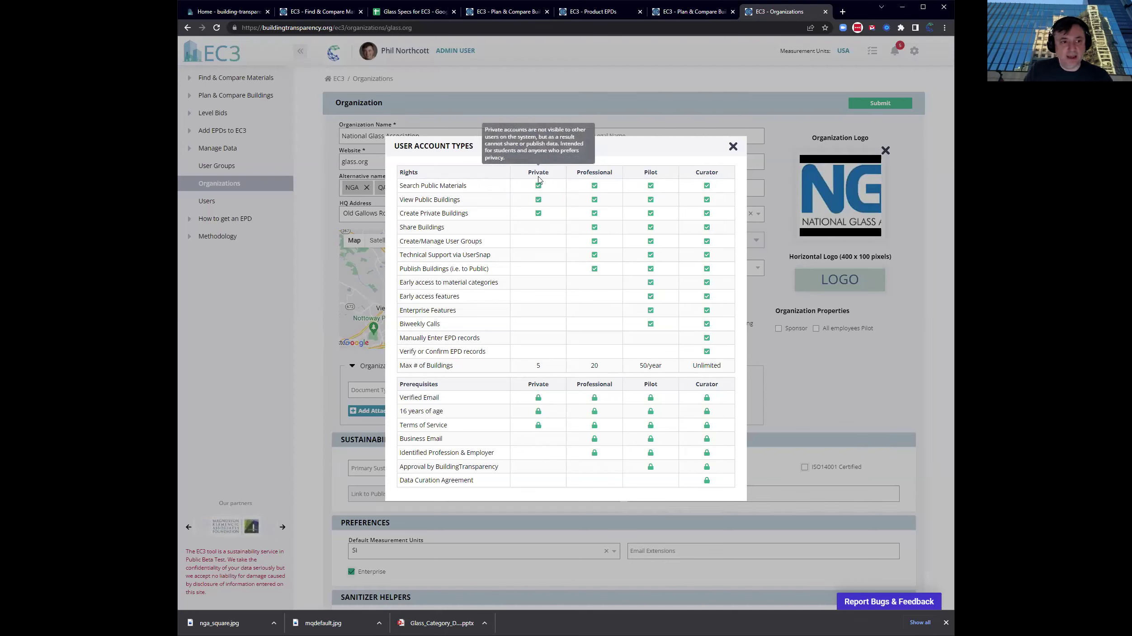
pyautogui.doubleClick(538, 176)
pyautogui.click(546, 164)
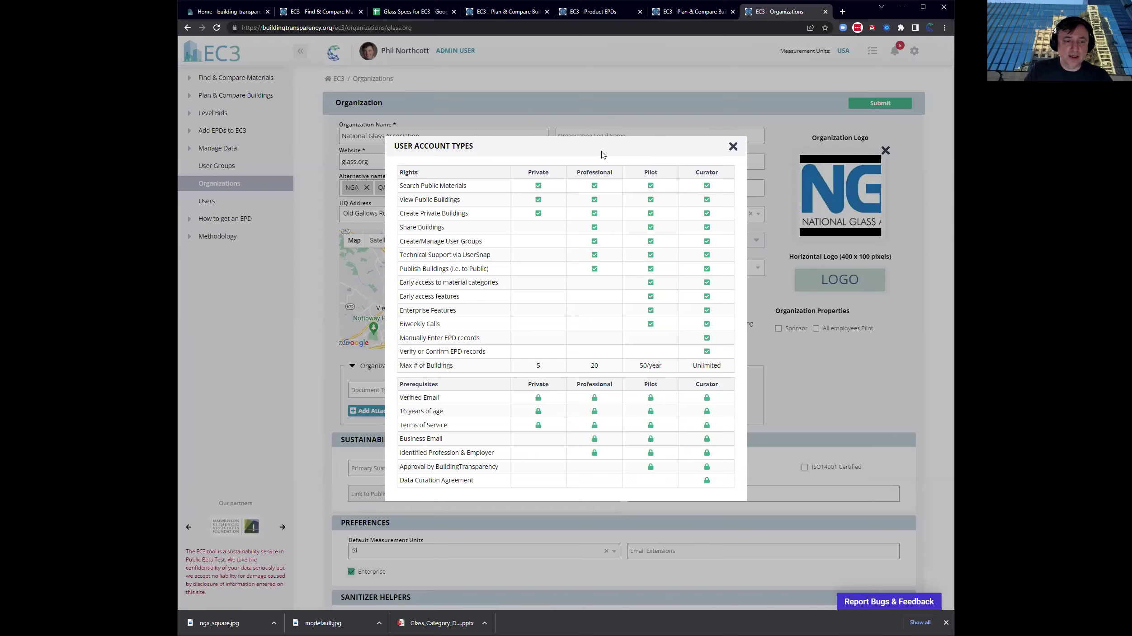
pyautogui.doubleClick(596, 172)
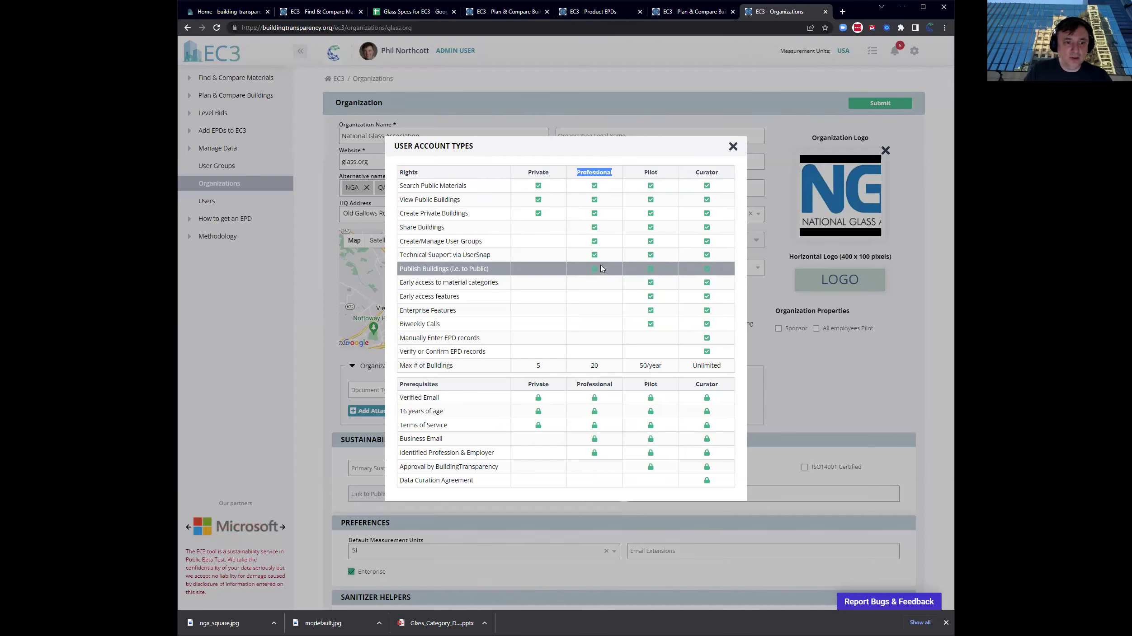
pyautogui.click(608, 162)
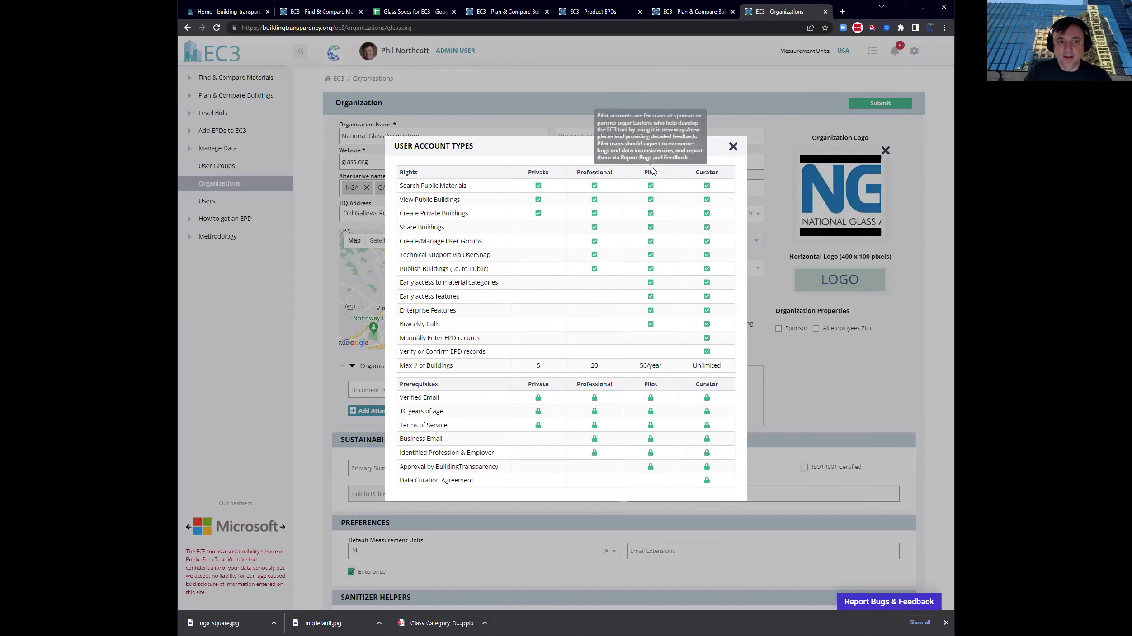
pyautogui.click(733, 146)
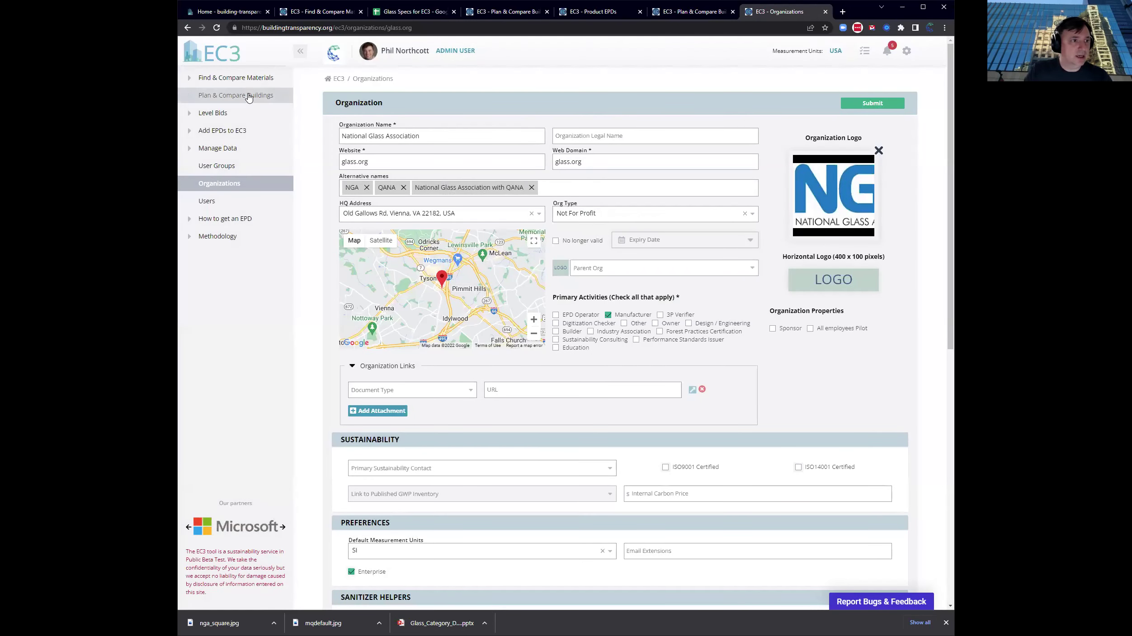
# Browse Find & Compare Materials to the Openings > Glazing category
pyautogui.click(316, 11)
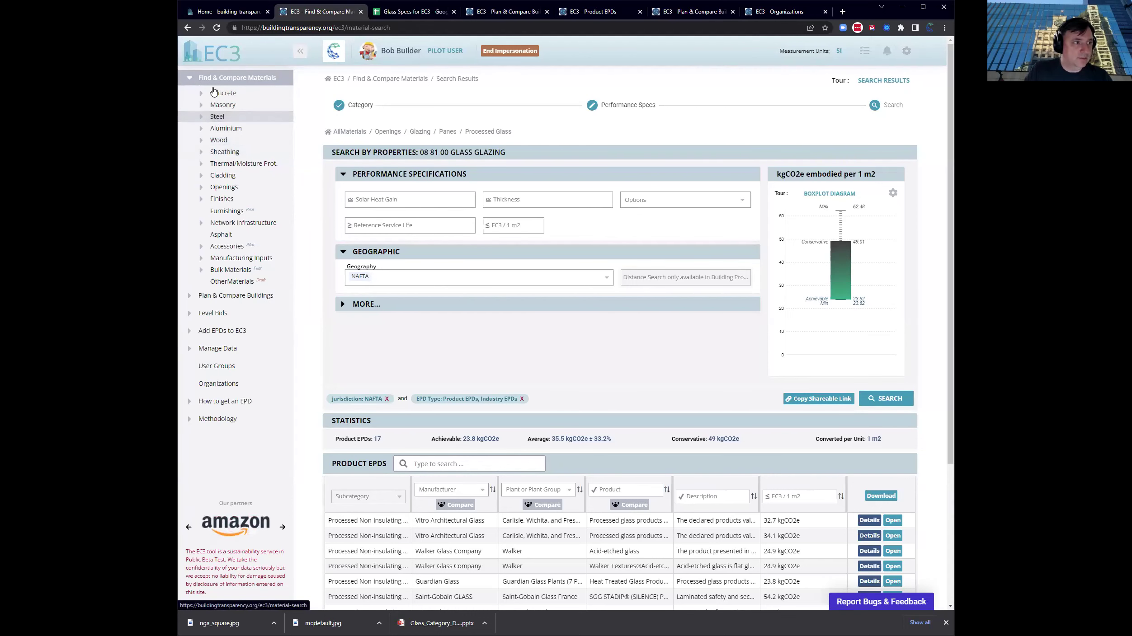
pyautogui.click(224, 187)
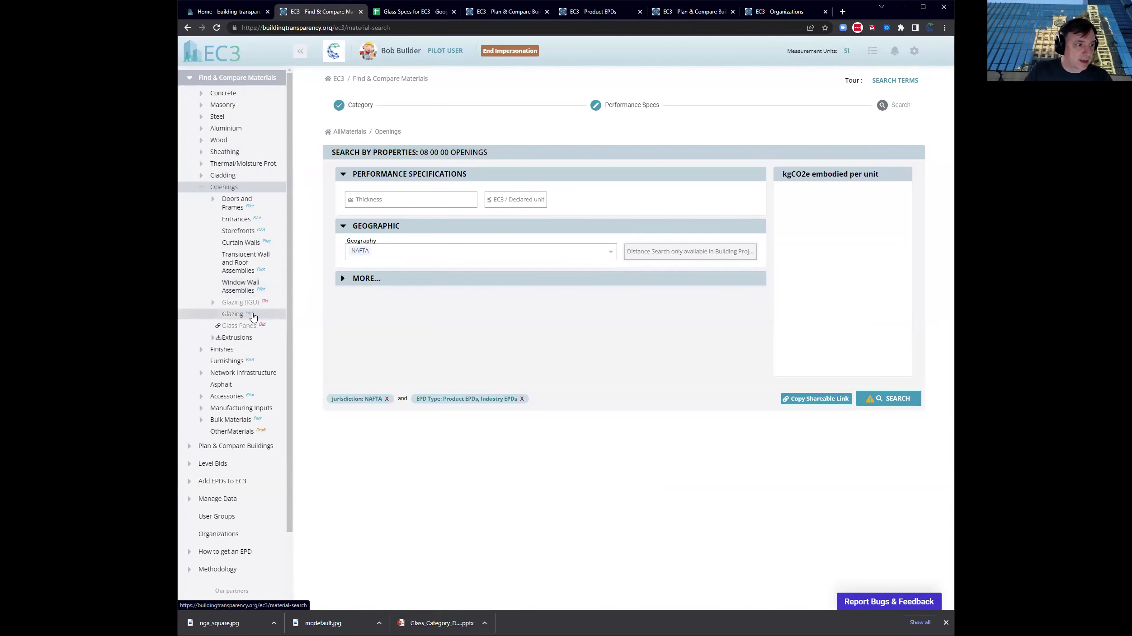
pyautogui.click(254, 317)
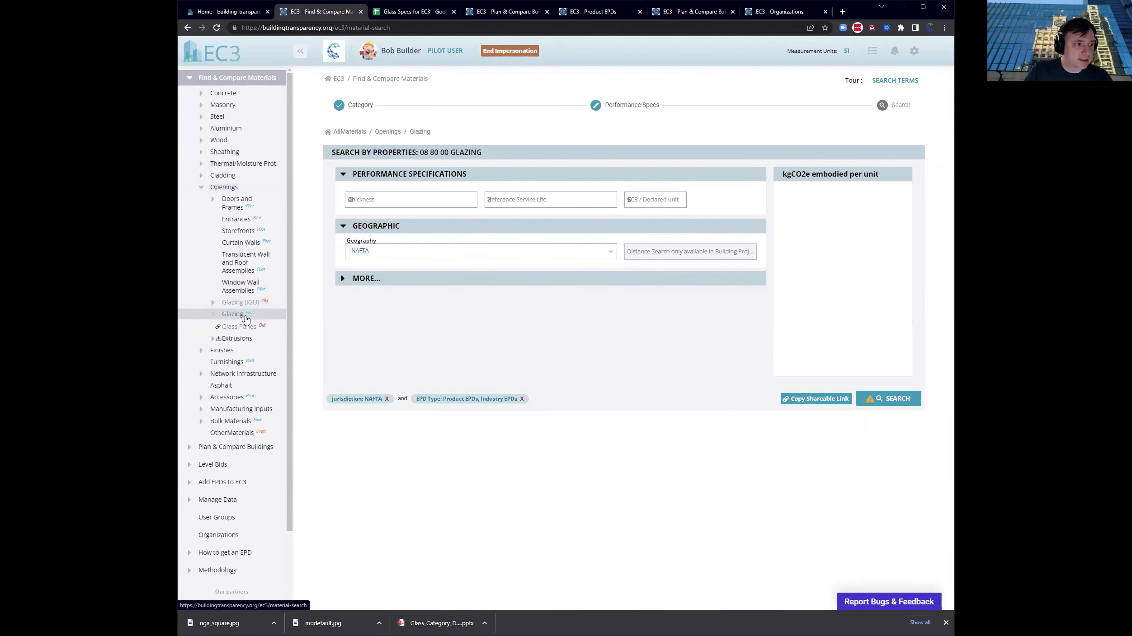
# Expand Glazing > Parts > Panes to reveal Processed and Flat Glass, then return to the organization page
pyautogui.click(388, 131)
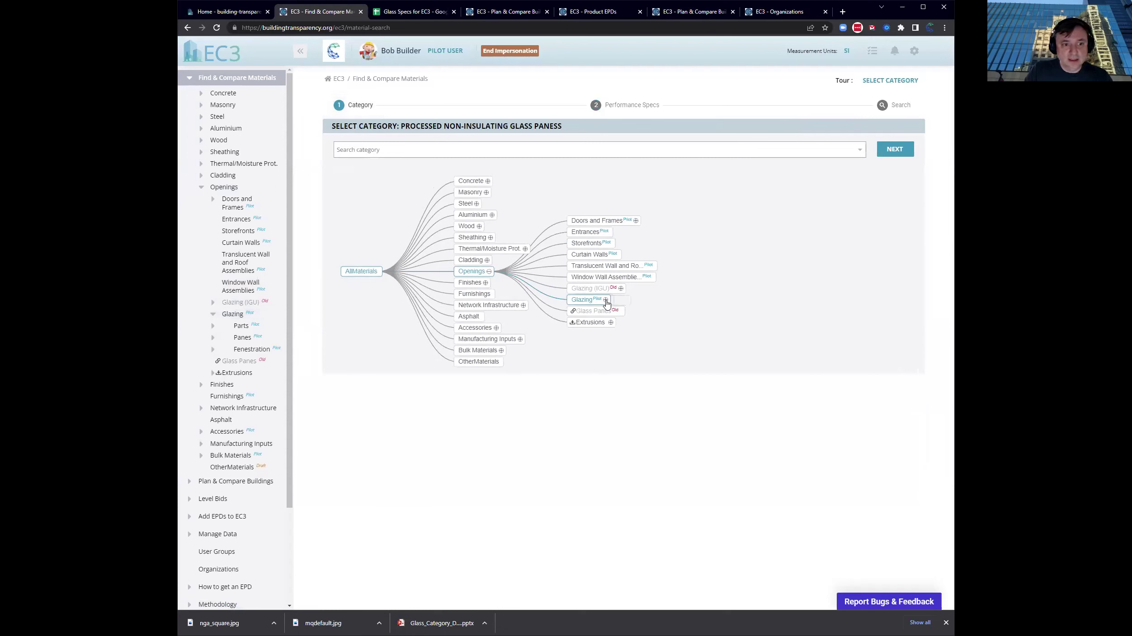
pyautogui.click(605, 300)
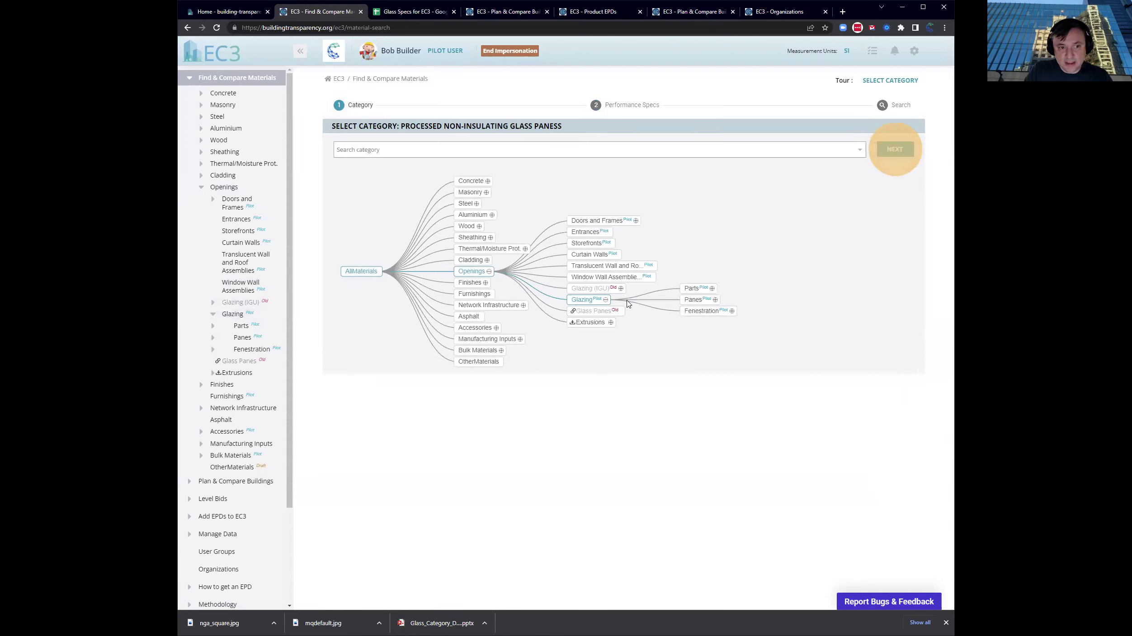
pyautogui.moveTo(587, 304)
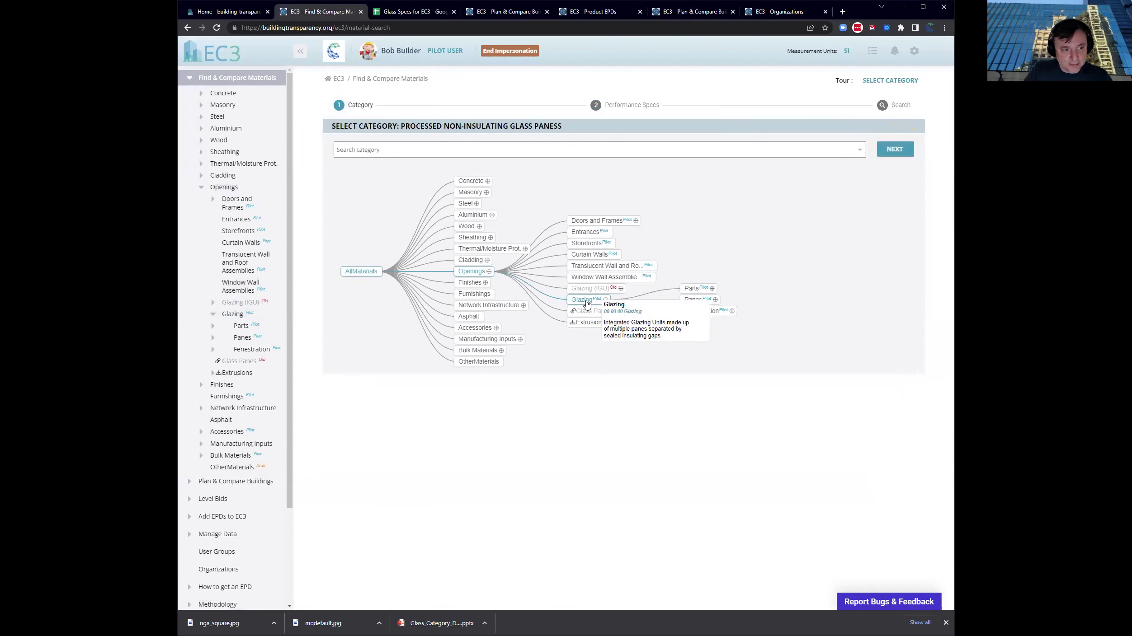
pyautogui.click(712, 288)
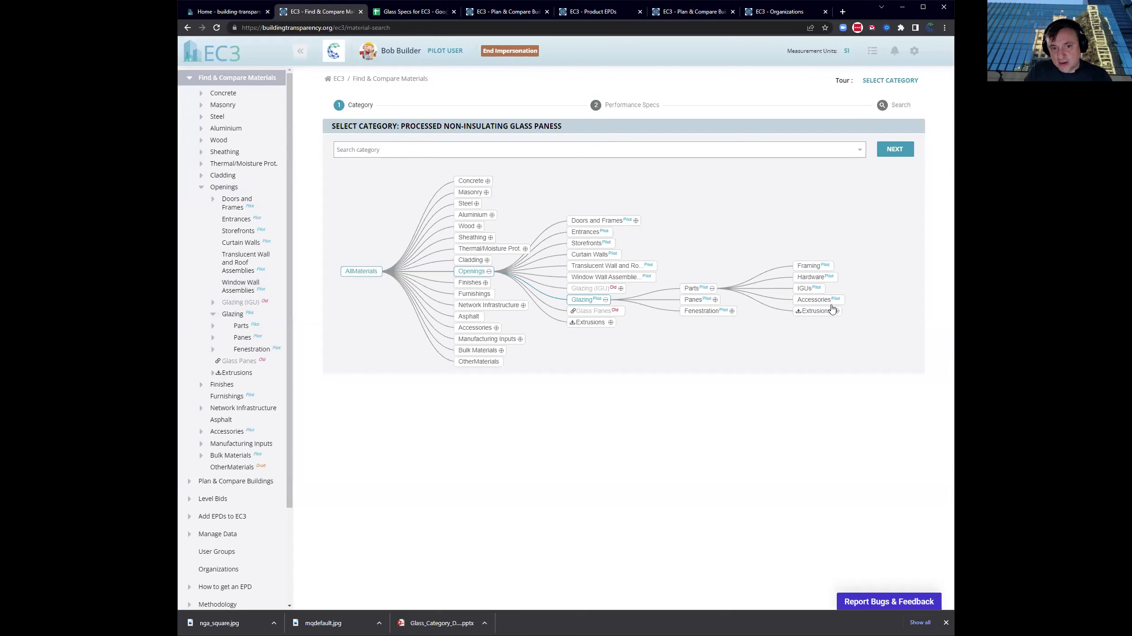
pyautogui.click(714, 300)
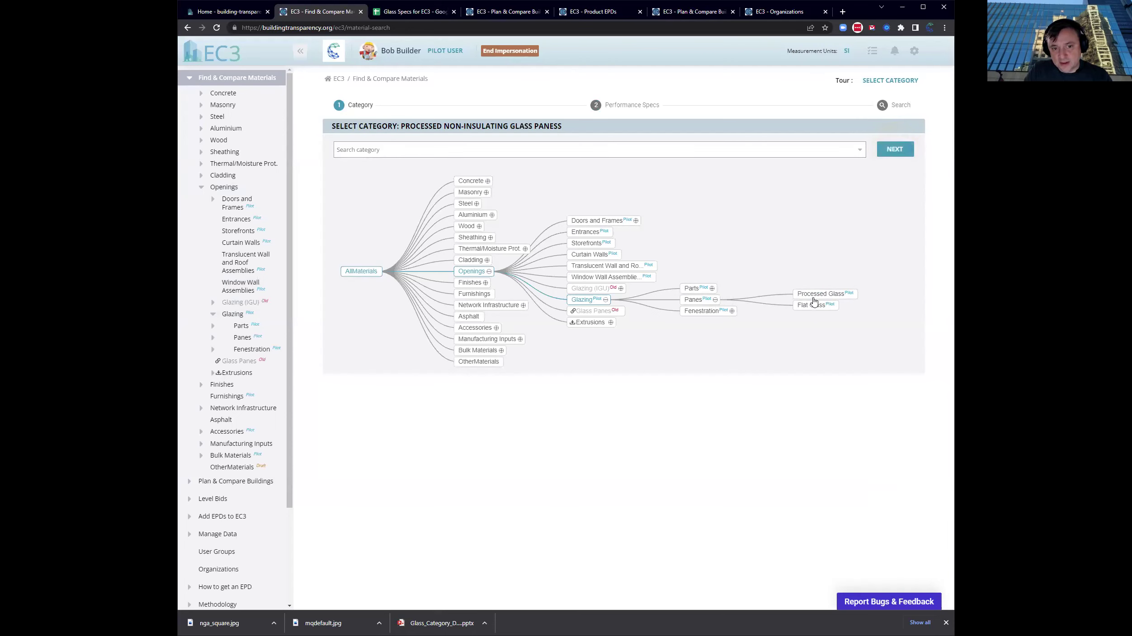
pyautogui.moveTo(850, 297)
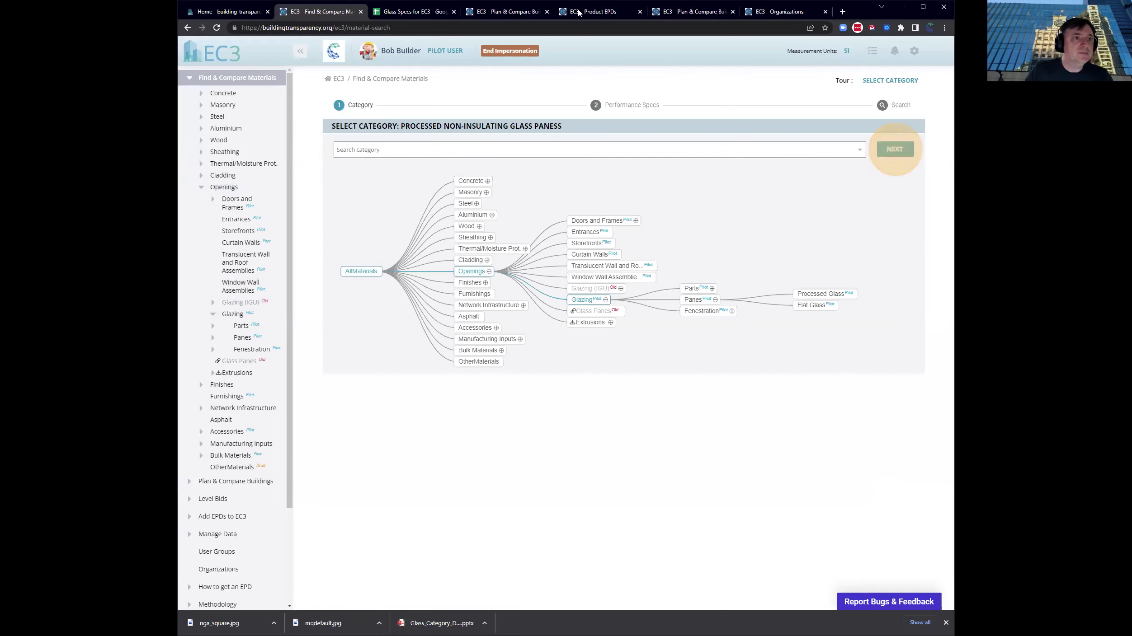
pyautogui.click(680, 17)
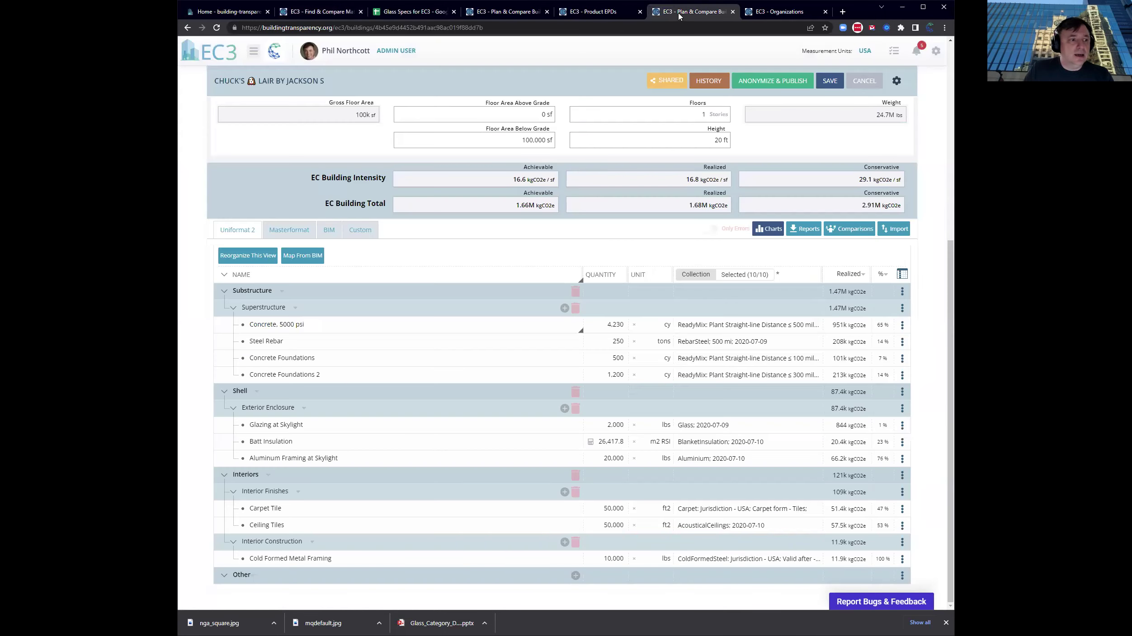
pyautogui.click(757, 16)
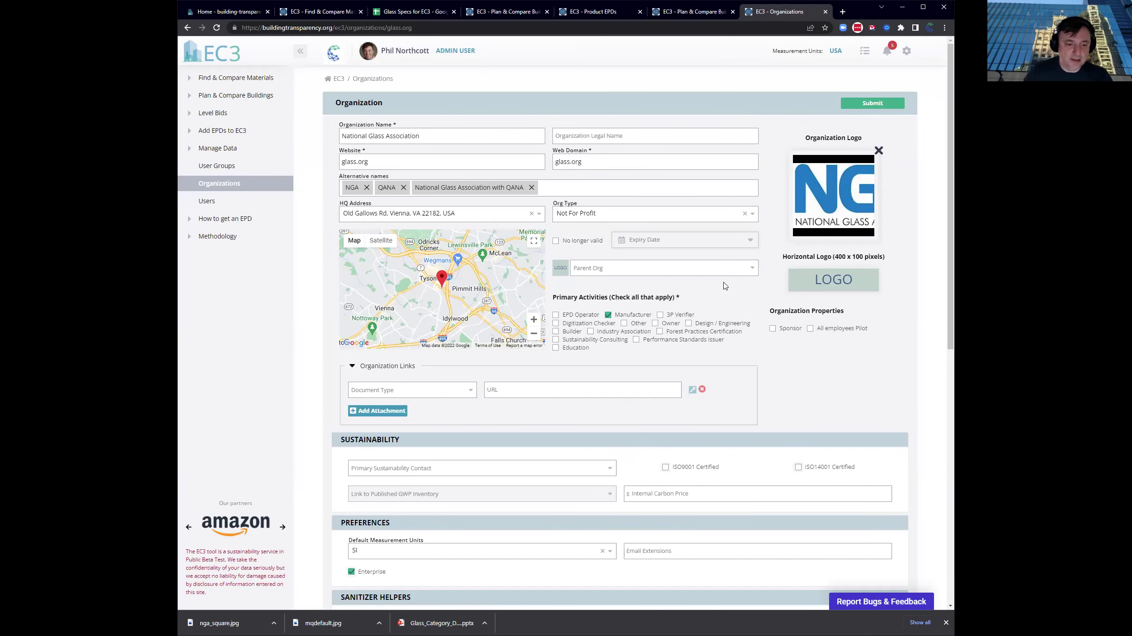
# Point out the glass.org domain in the admin's e-mail, then delete the organization logo
pyautogui.scroll(-5, 725, 286)
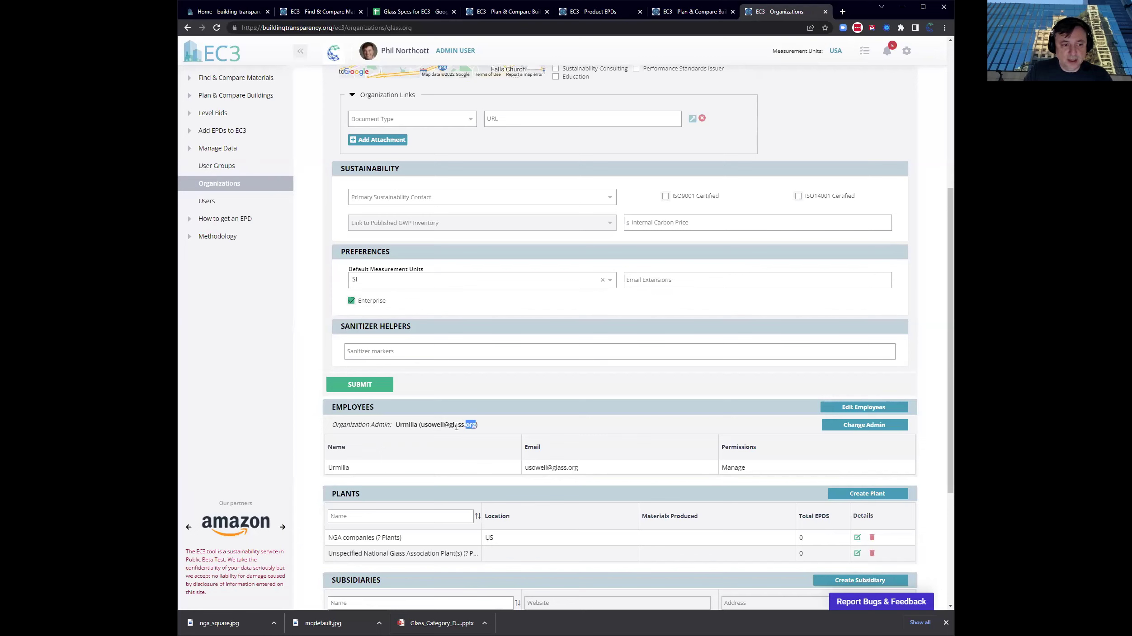
pyautogui.moveTo(449, 424); pyautogui.dragTo(472, 427)
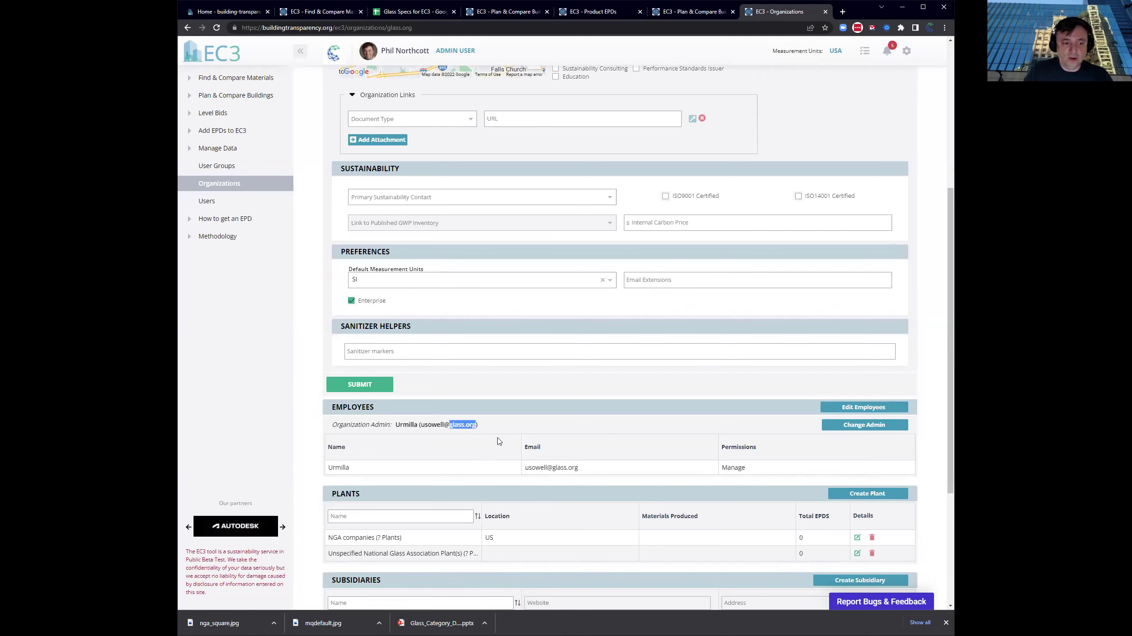
pyautogui.click(497, 435)
pyautogui.moveTo(449, 425); pyautogui.dragTo(476, 429)
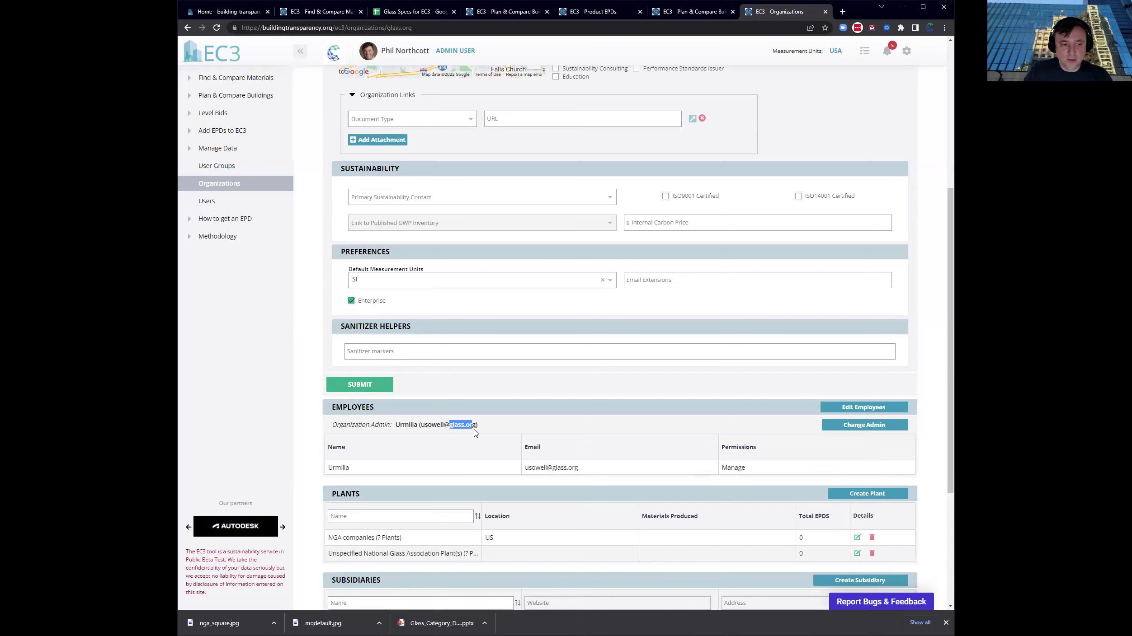
pyautogui.click(500, 434)
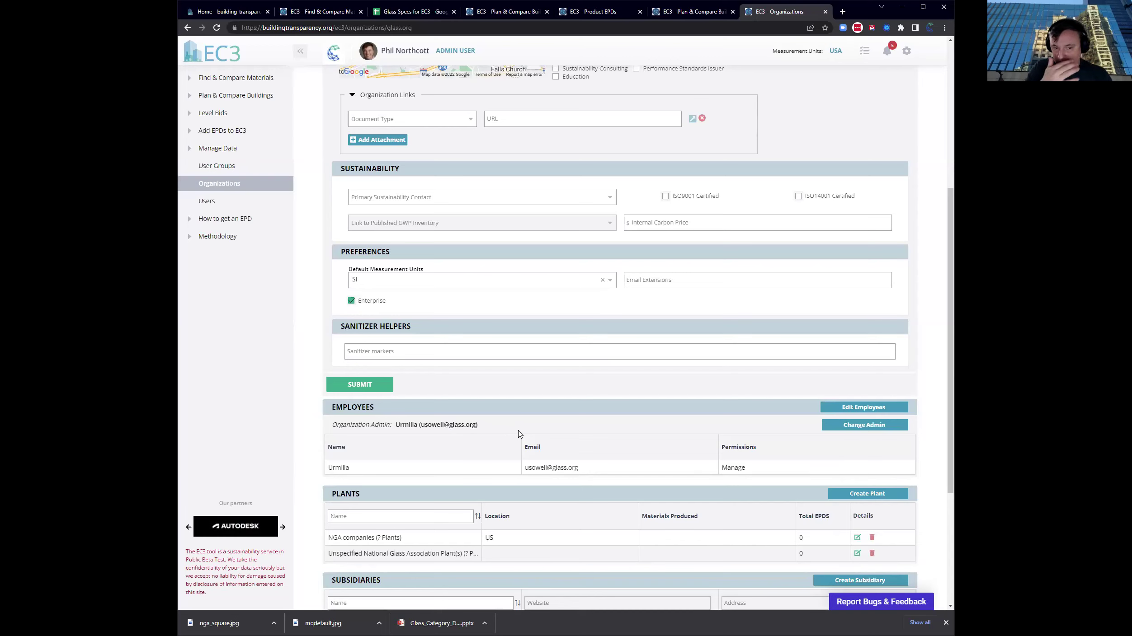
pyautogui.scroll(5, 556, 443)
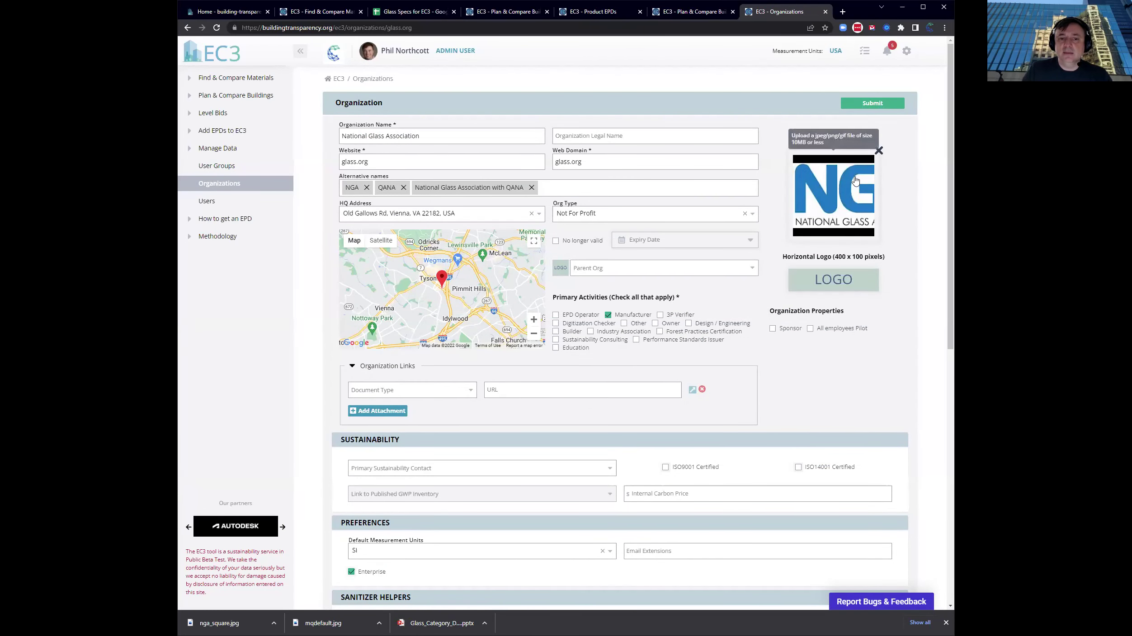
pyautogui.click(879, 152)
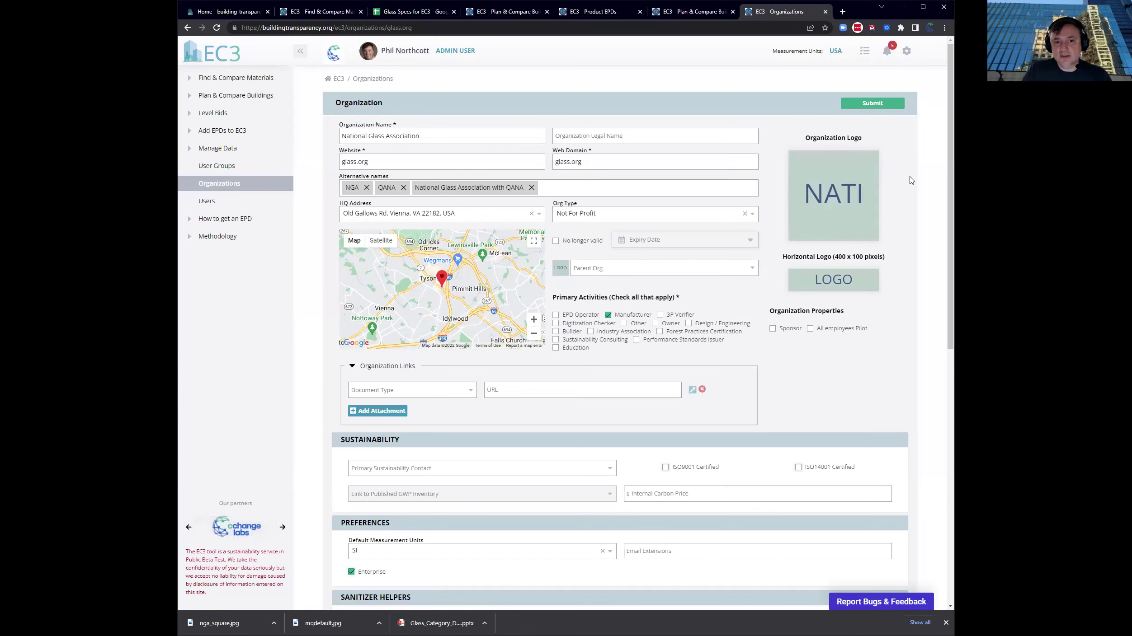
# Upload nga_square.jpg as the organization logo, then reopen the National Glass Association page
pyautogui.click(826, 219)
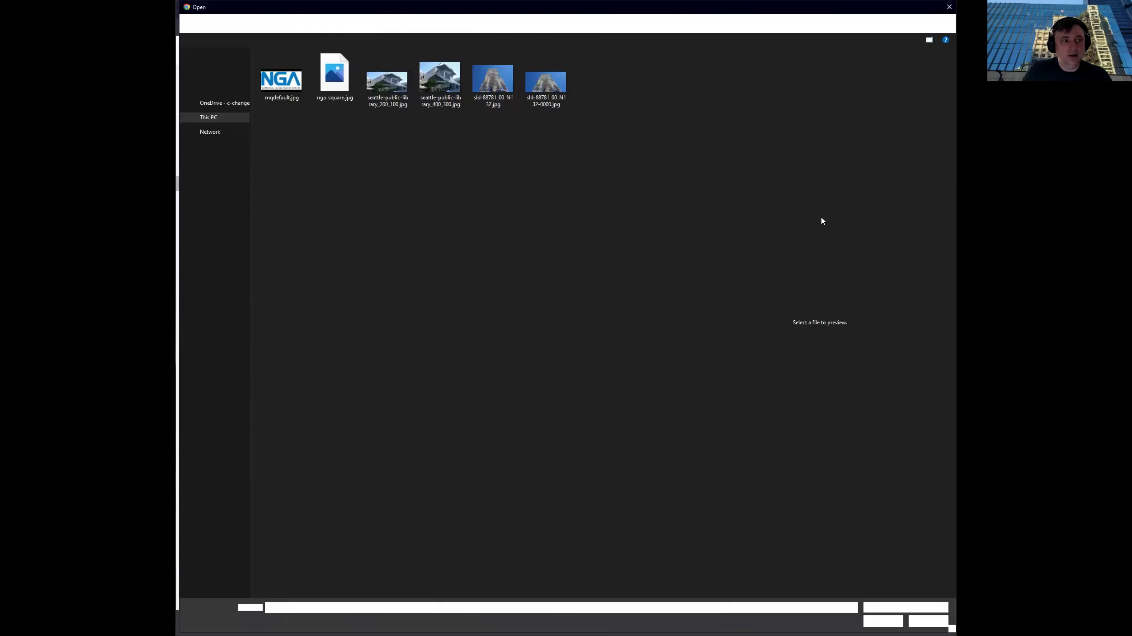
pyautogui.click(345, 79)
pyautogui.click(883, 621)
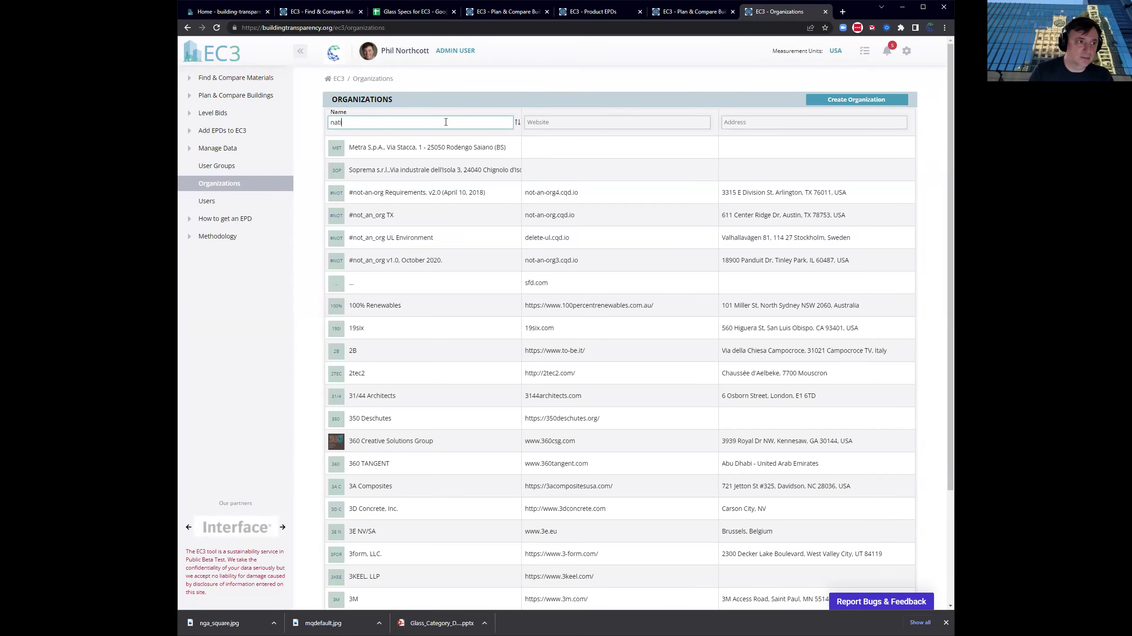
pyautogui.write('ss')
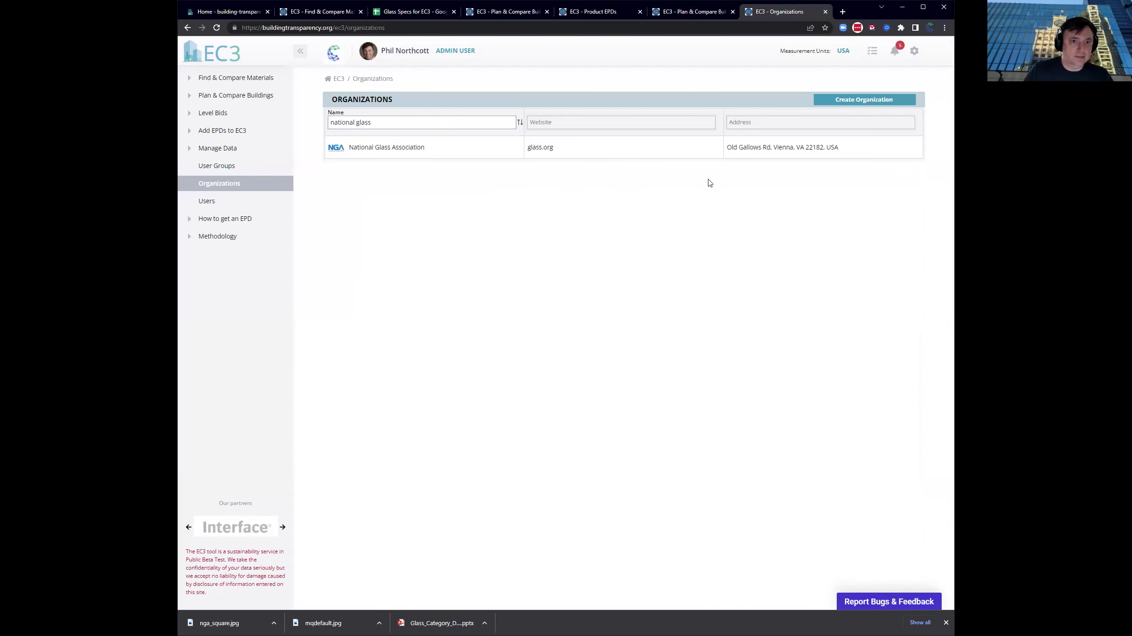
pyautogui.click(670, 151)
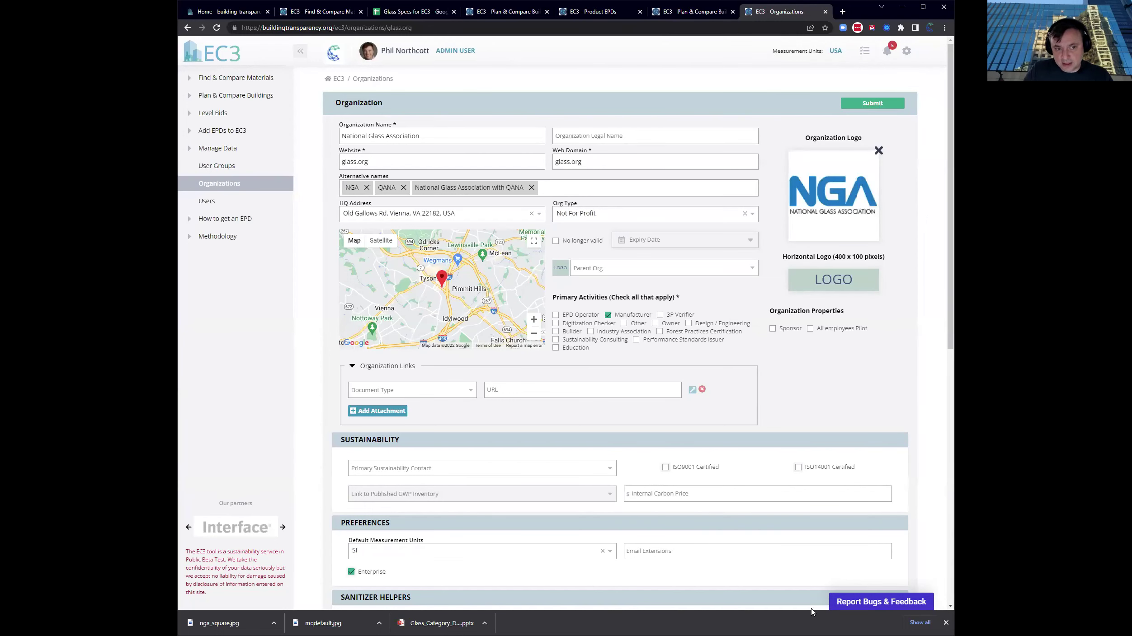
pyautogui.scroll(-5, 849, 341)
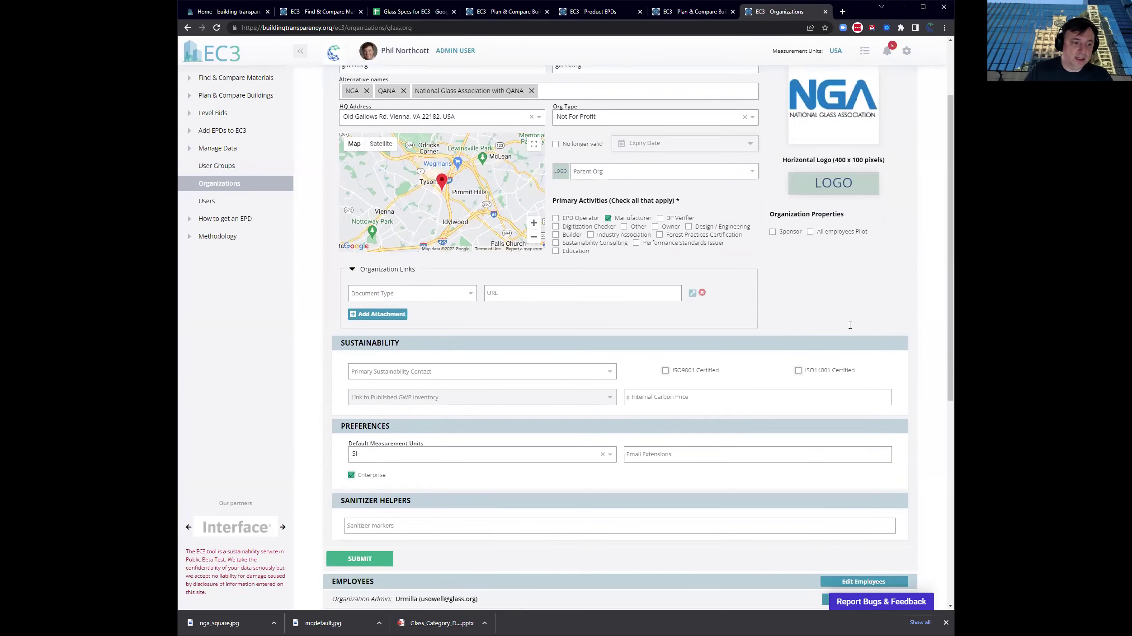
pyautogui.scroll(-3, 455, 346)
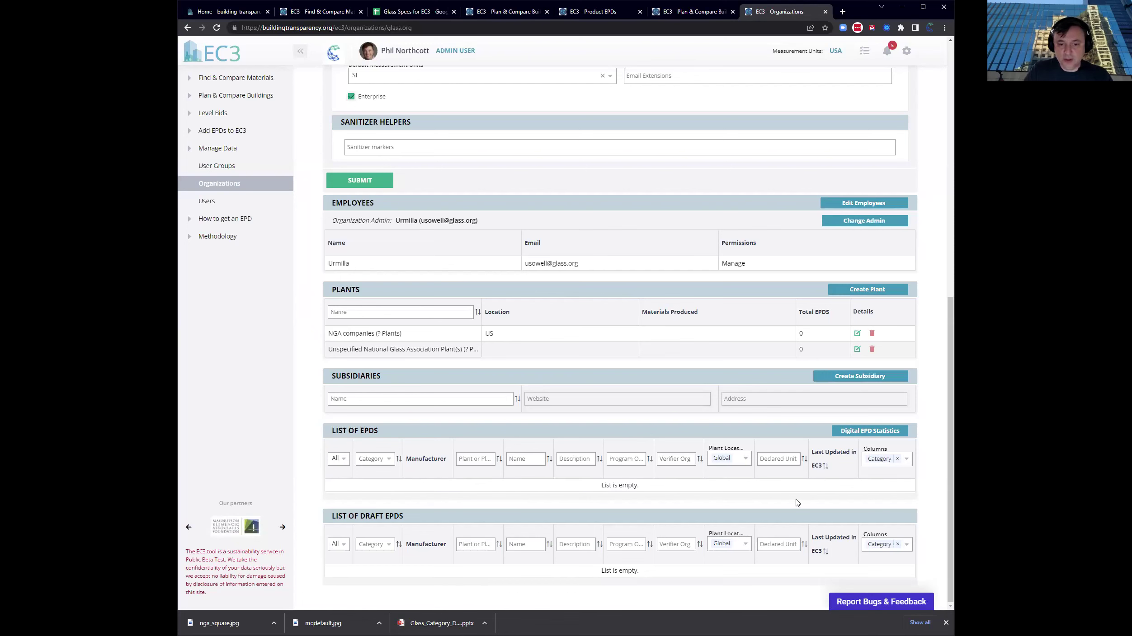
pyautogui.scroll(10, 927, 483)
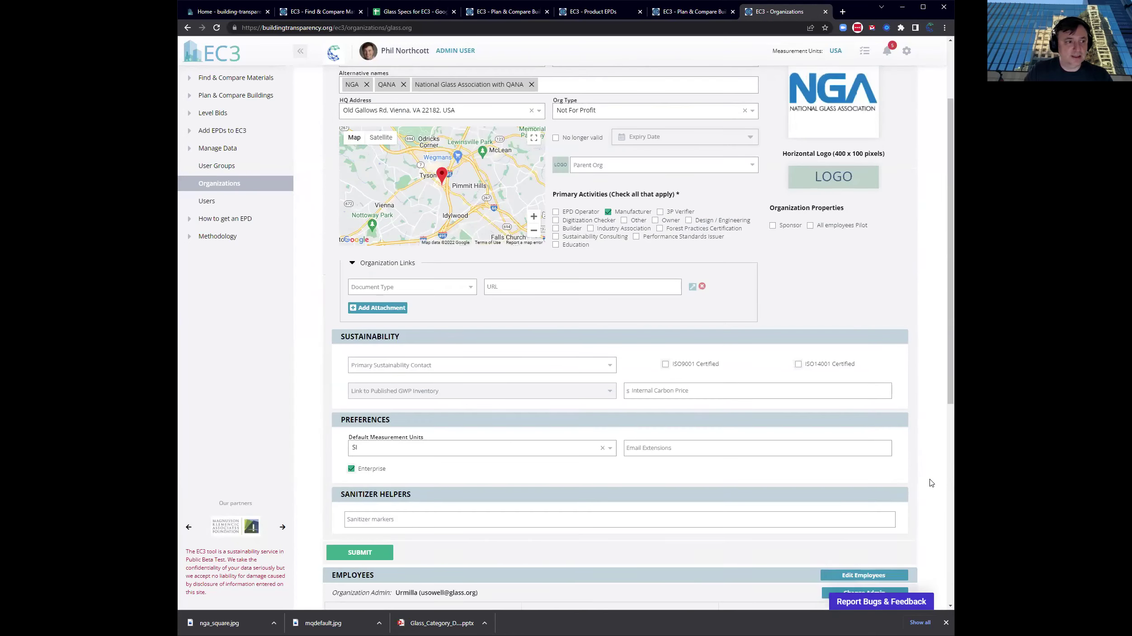
pyautogui.click(228, 130)
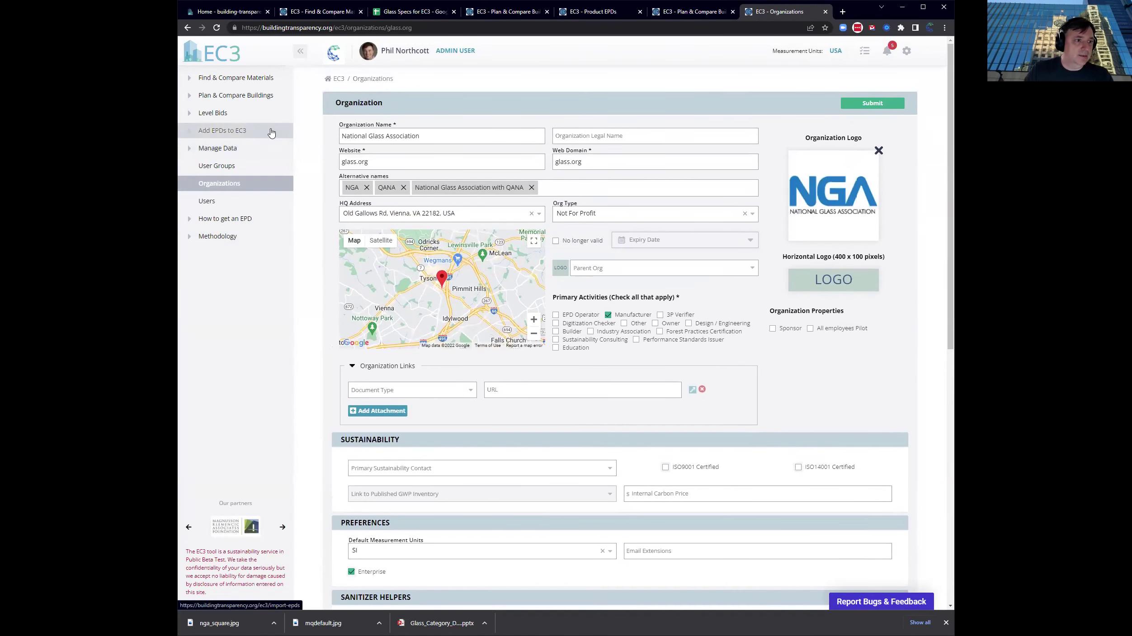
pyautogui.click(246, 156)
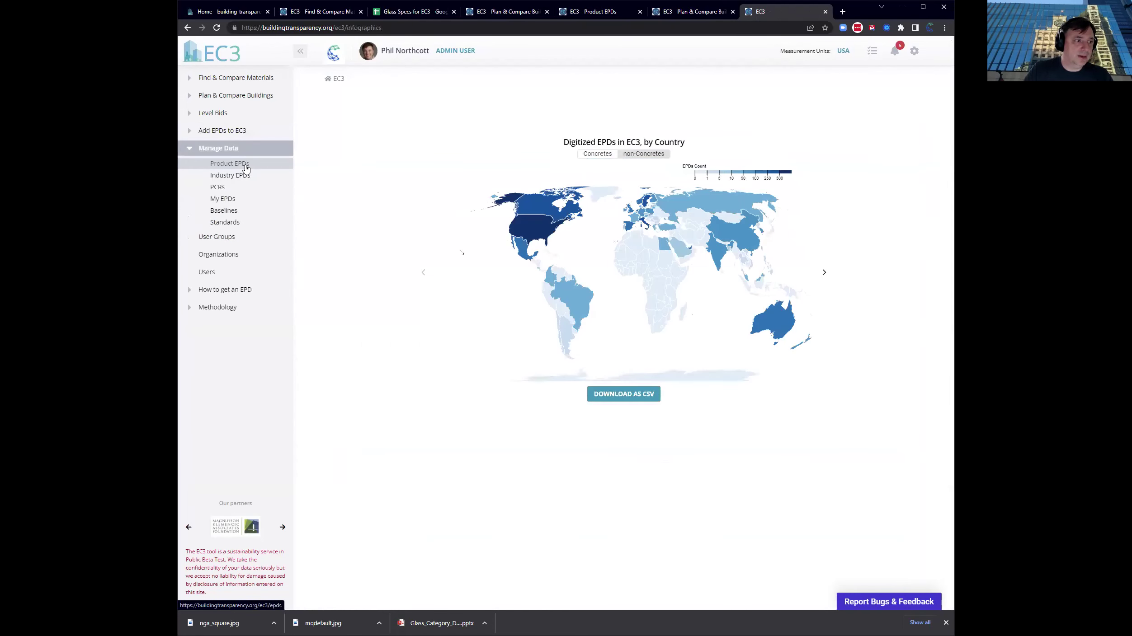
pyautogui.click(246, 168)
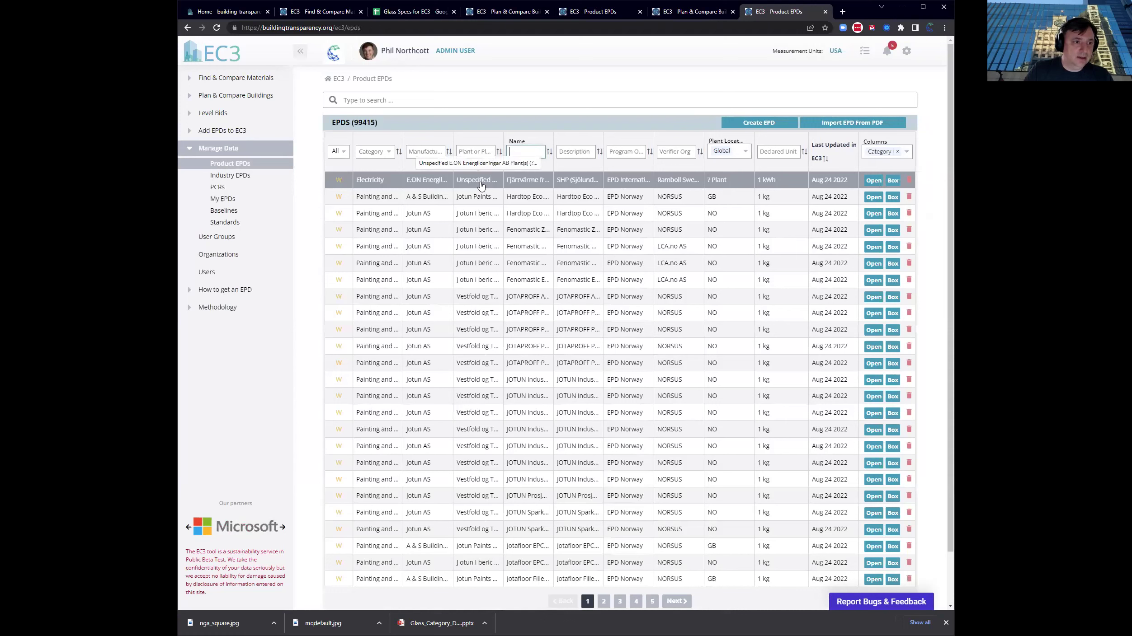
# Search 'panes' in the Category filter, choose Flat Glass, and open a Vitro EPD
pyautogui.click(378, 156)
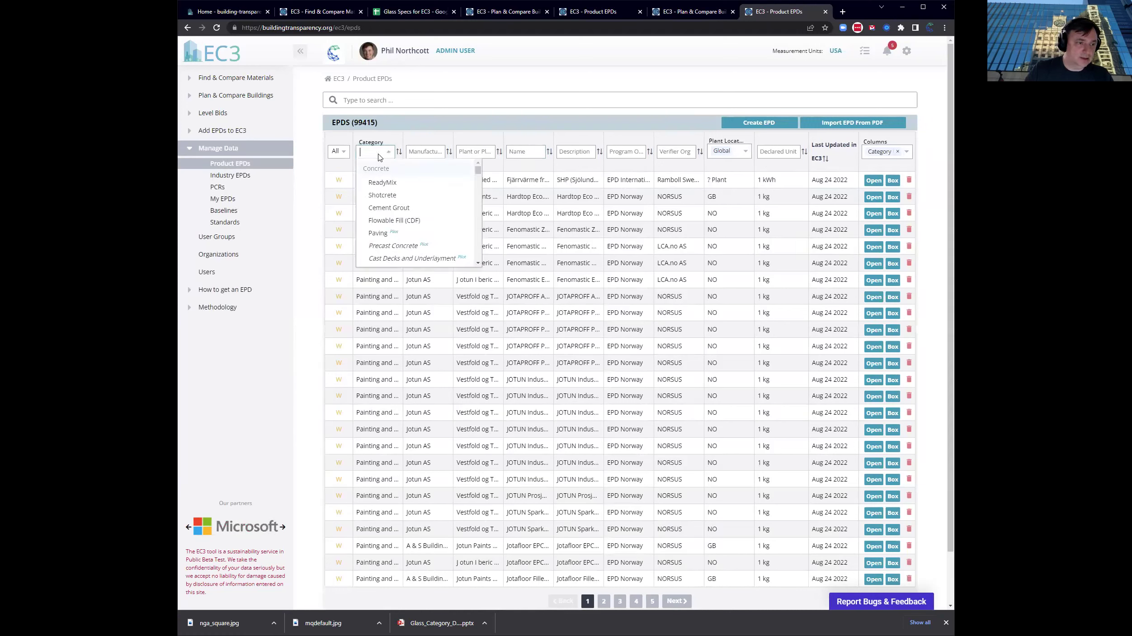
pyautogui.write('panes')
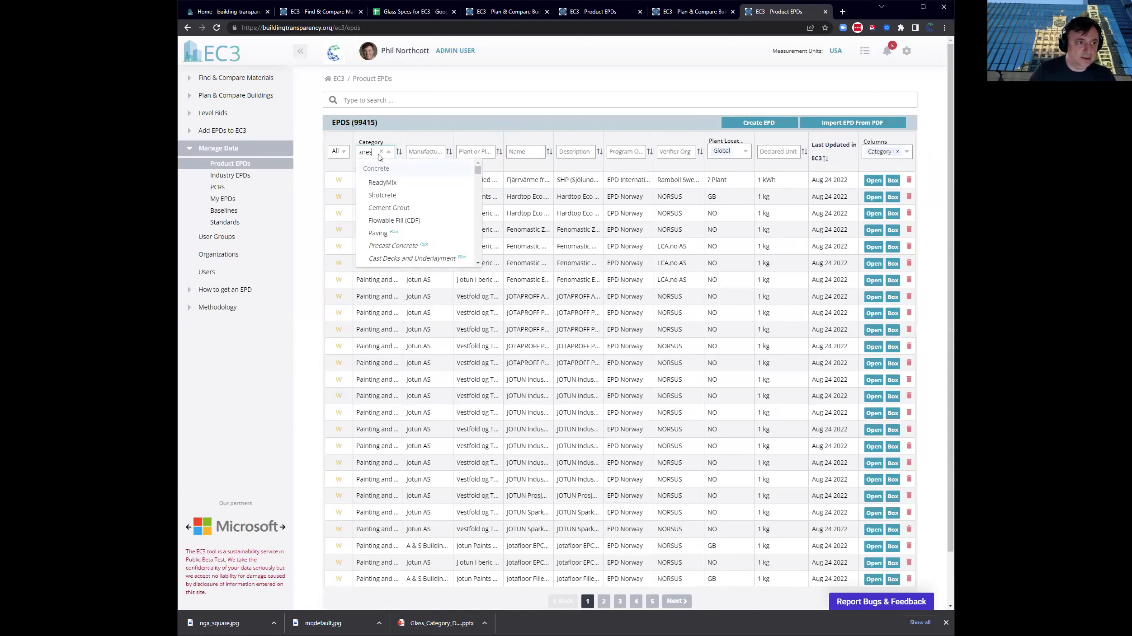
pyautogui.click(383, 208)
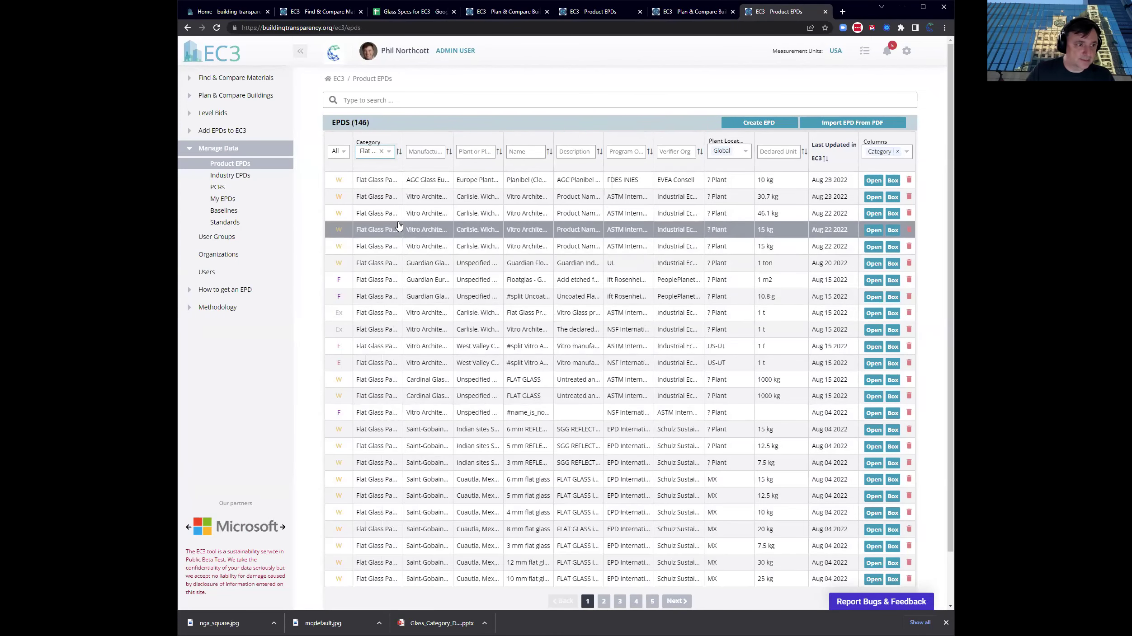
pyautogui.click(384, 219)
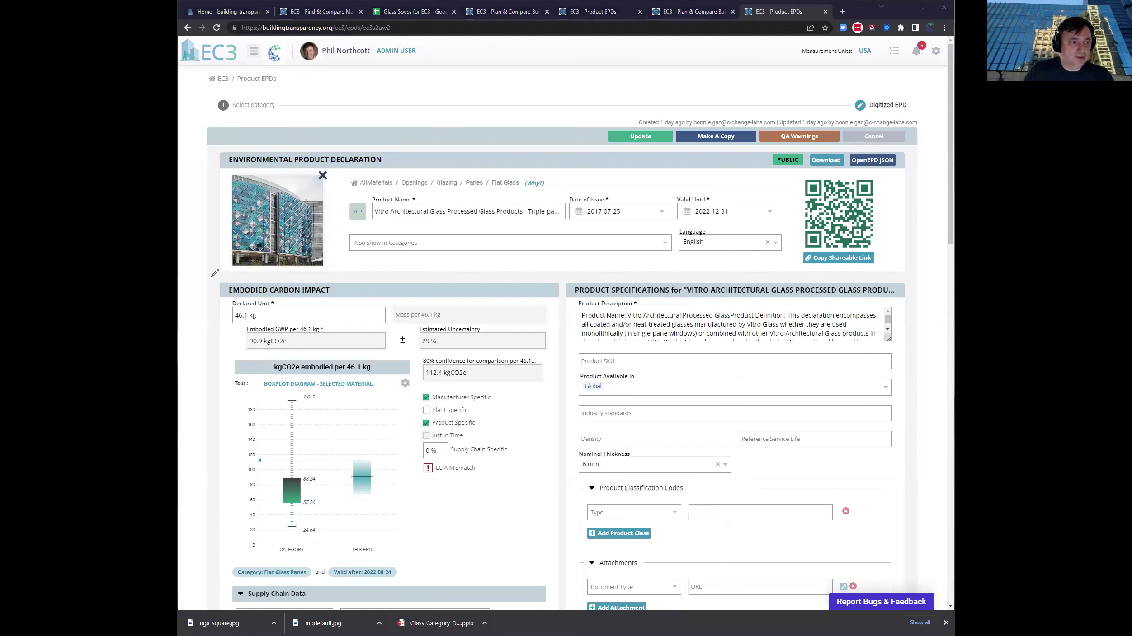
# Pen-annotate the Vitro EPD's embodied carbon panel, header, product name and specifications panel, then clear them
pyautogui.moveTo(211, 278)
pyautogui.mouseDown()
pyautogui.moveTo(557, 282)
pyautogui.moveTo(565, 498)
pyautogui.mouseUp()
pyautogui.moveTo(219, 118); pyautogui.dragTo(220, 264)
pyautogui.moveTo(382, 221)
pyautogui.mouseDown()
pyautogui.moveTo(449, 225)
pyautogui.moveTo(428, 215)
pyautogui.moveTo(521, 197)
pyautogui.moveTo(481, 190)
pyautogui.moveTo(554, 194)
pyautogui.moveTo(502, 171)
pyautogui.moveTo(335, 177)
pyautogui.moveTo(395, 208)
pyautogui.moveTo(445, 203)
pyautogui.mouseUp()
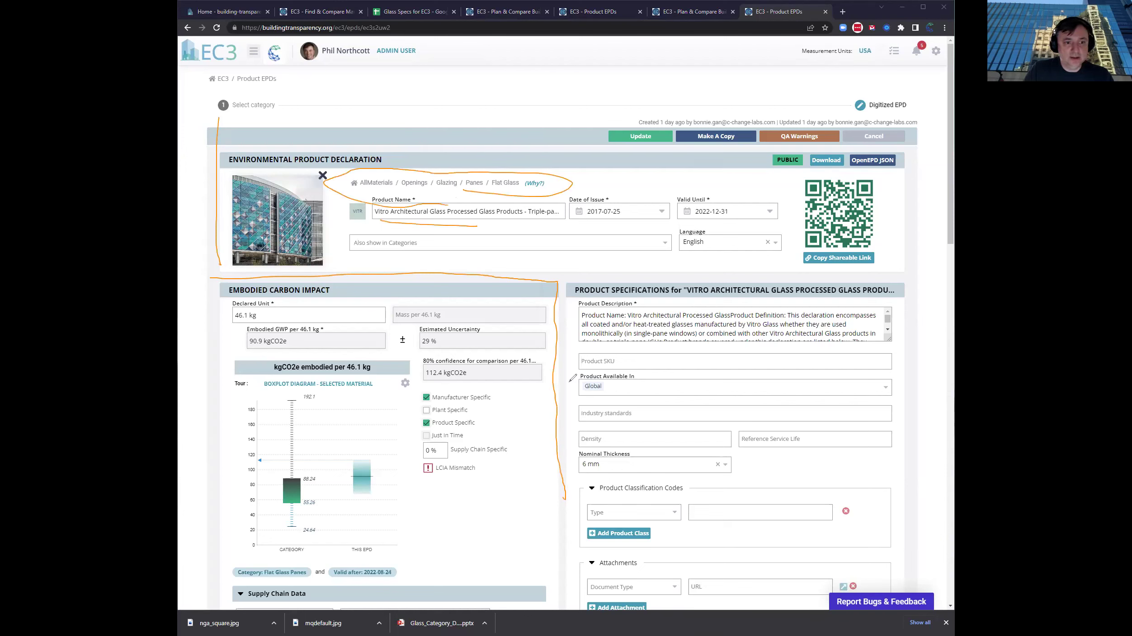
pyautogui.moveTo(563, 285)
pyautogui.mouseDown()
pyautogui.moveTo(903, 279)
pyautogui.moveTo(907, 313)
pyautogui.mouseUp()
pyautogui.moveTo(570, 498); pyautogui.dragTo(563, 613)
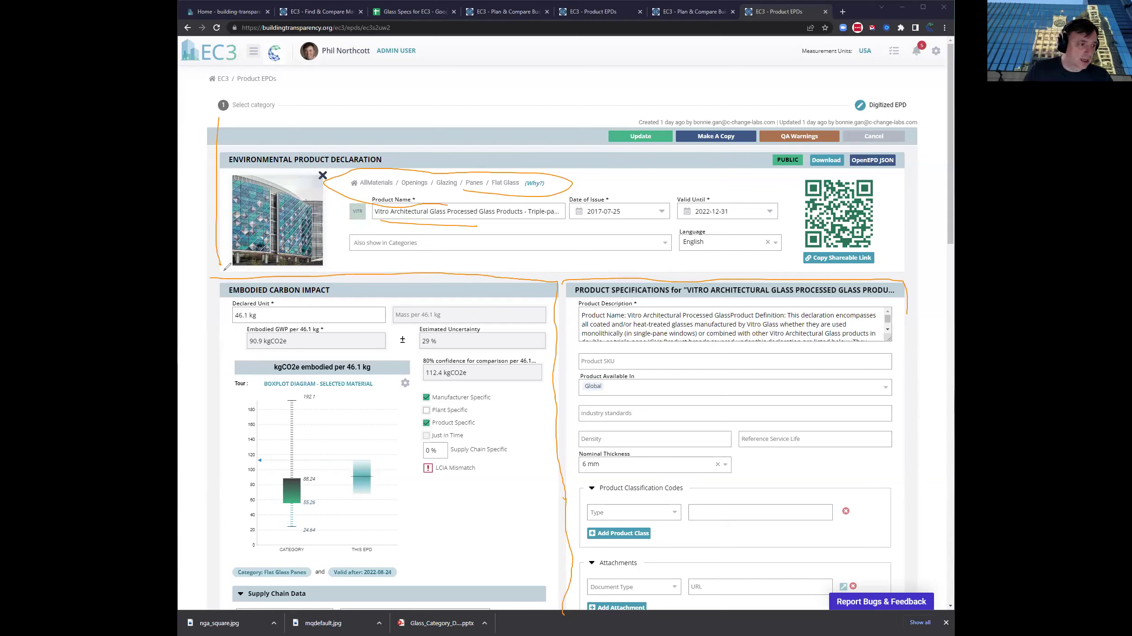
pyautogui.moveTo(216, 278); pyautogui.dragTo(210, 595)
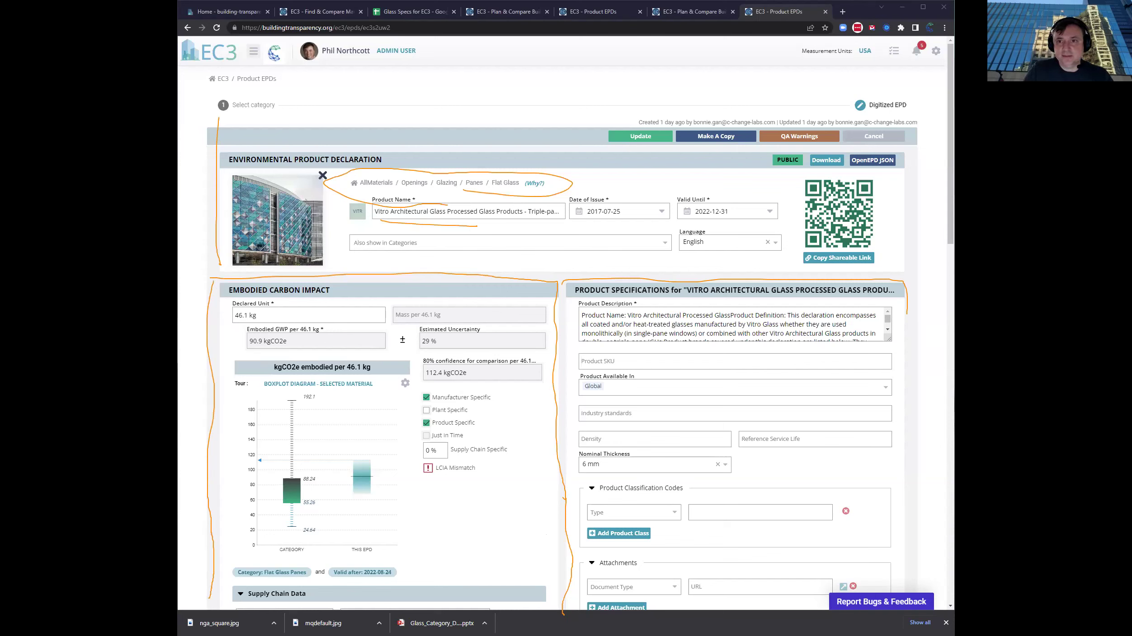
pyautogui.press('e')
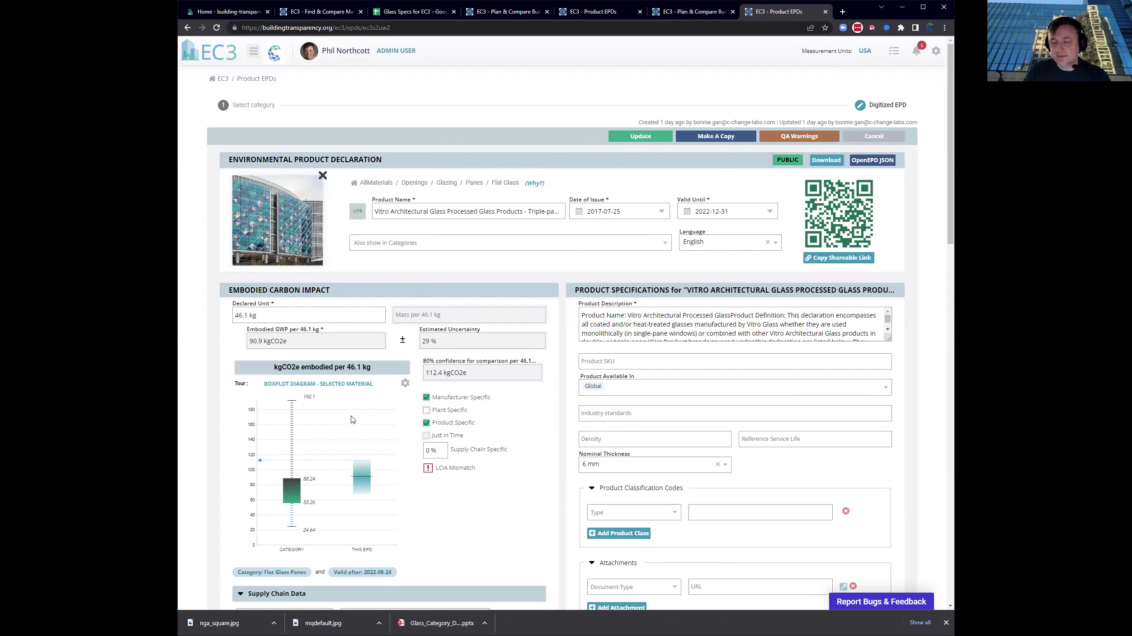
# Scroll the Vitro EPD page and expand the Use Phase (B1…B7) impacts table
pyautogui.scroll(-5, 210, 404)
pyautogui.scroll(-5, 209, 404)
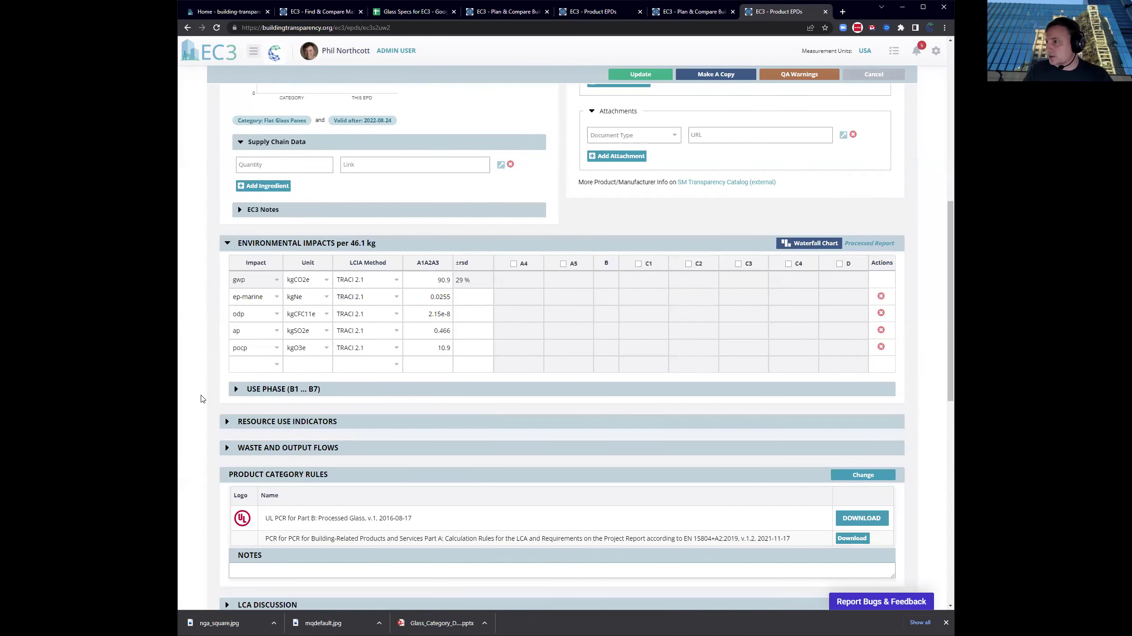
pyautogui.scroll(-3, 202, 402)
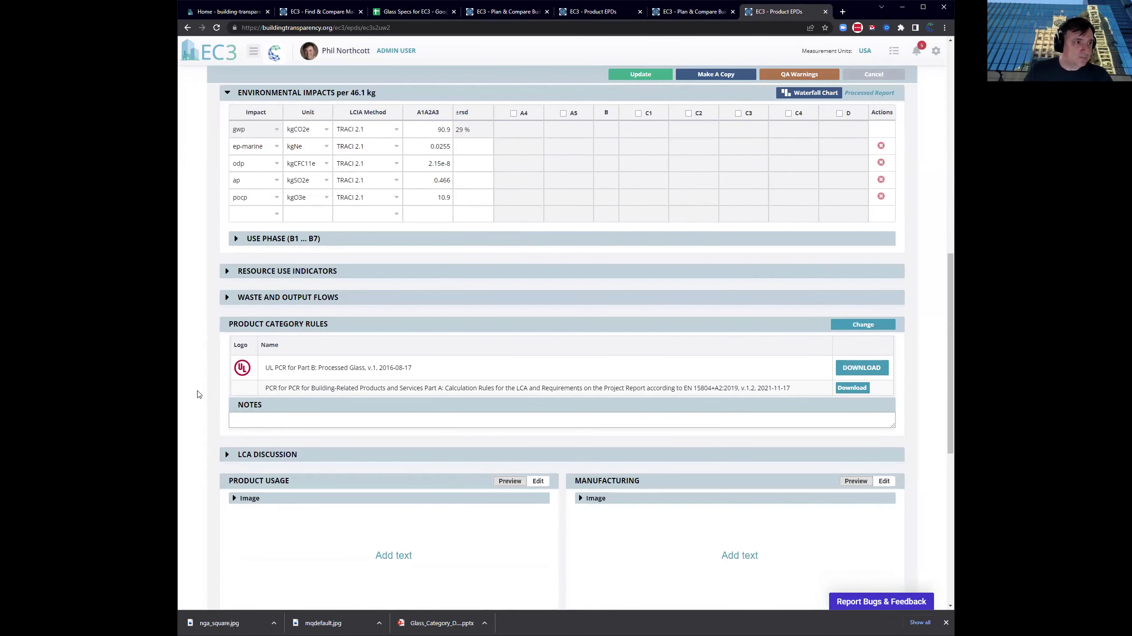
pyautogui.scroll(6, 231, 228)
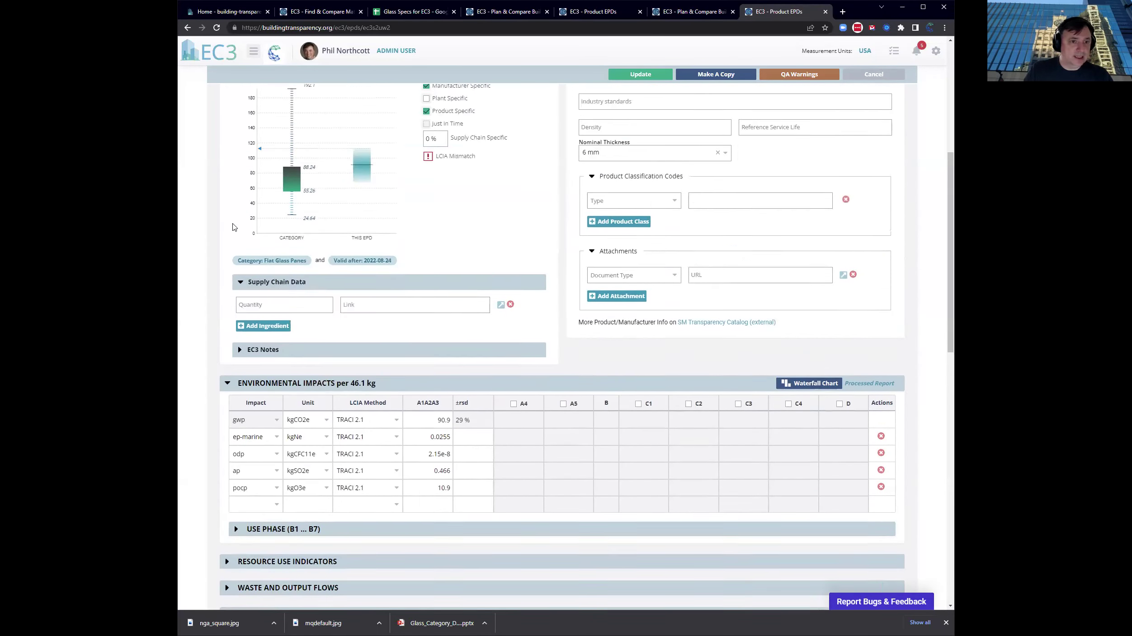
pyautogui.scroll(5, 233, 227)
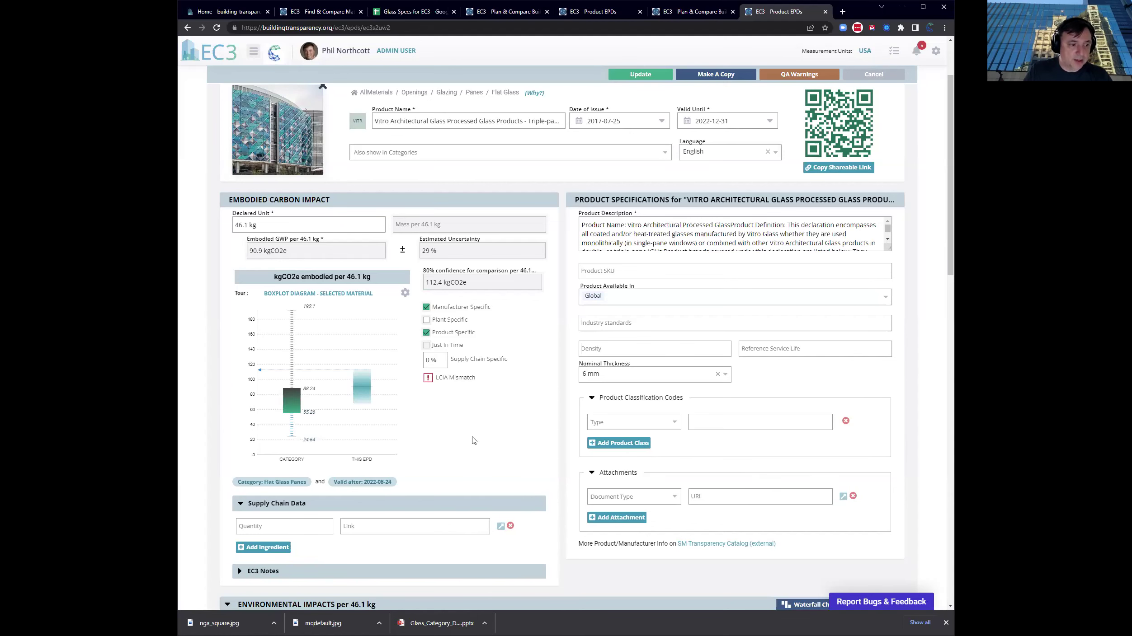
pyautogui.scroll(-8, 475, 443)
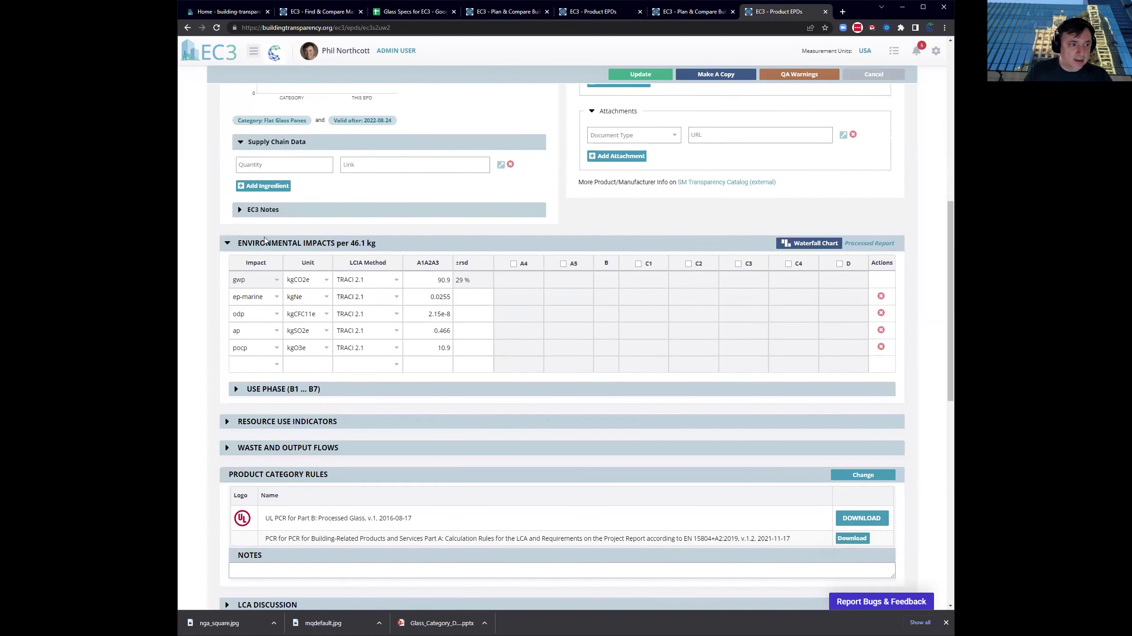
pyautogui.click(229, 388)
pyautogui.scroll(-1, 229, 387)
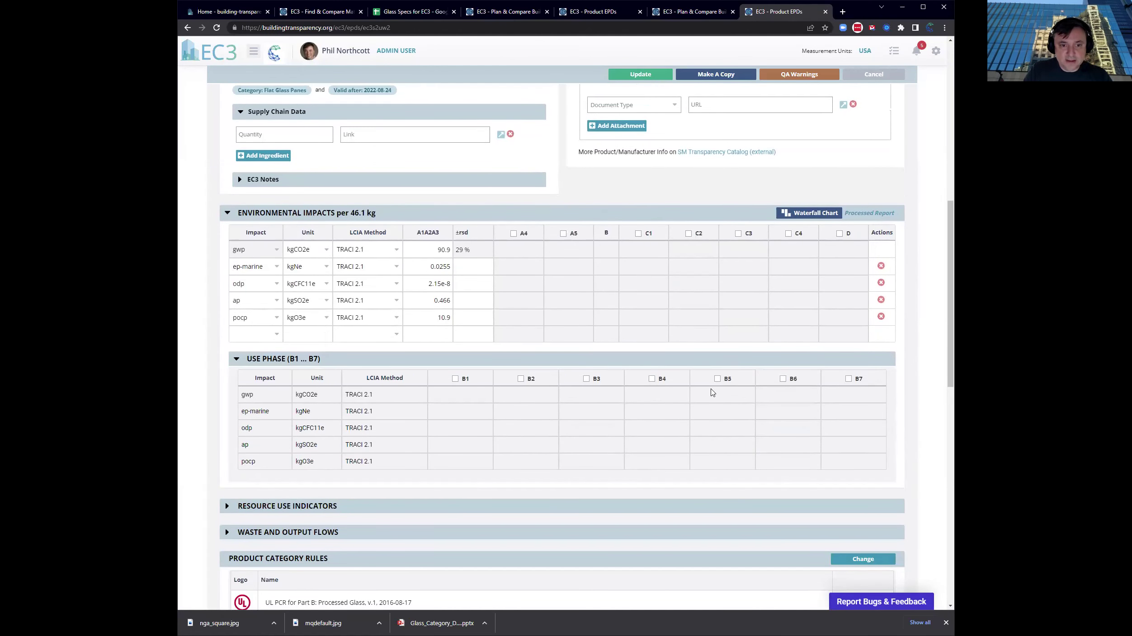
# Collapse Environmental Impacts, and expand then collapse the LCA Discussion section
pyautogui.click(228, 215)
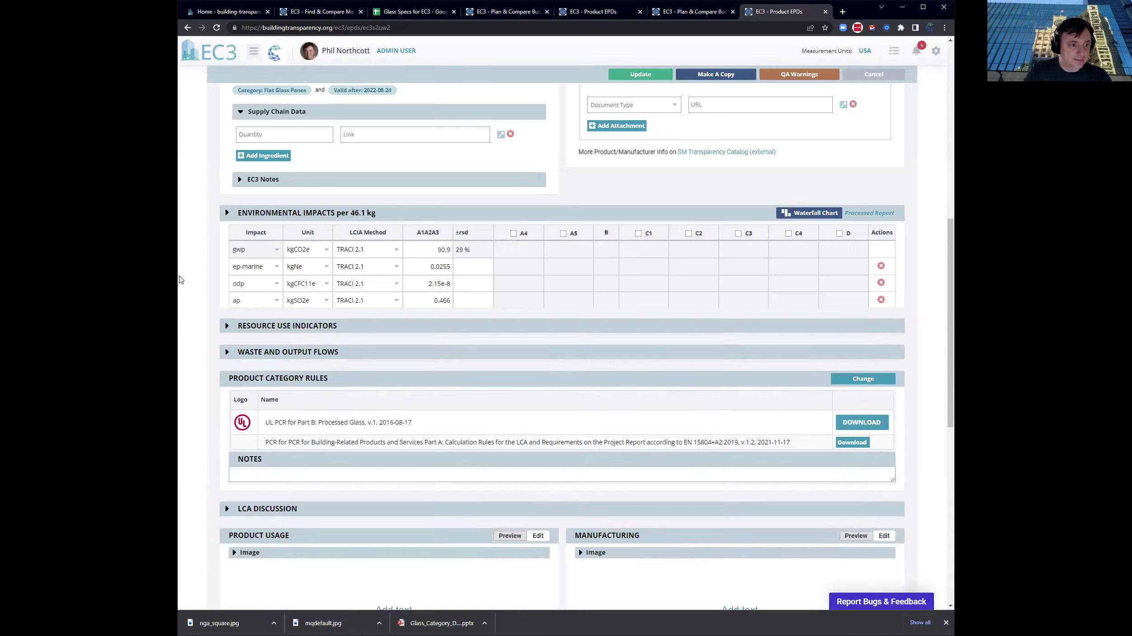
pyautogui.scroll(-3, 253, 199)
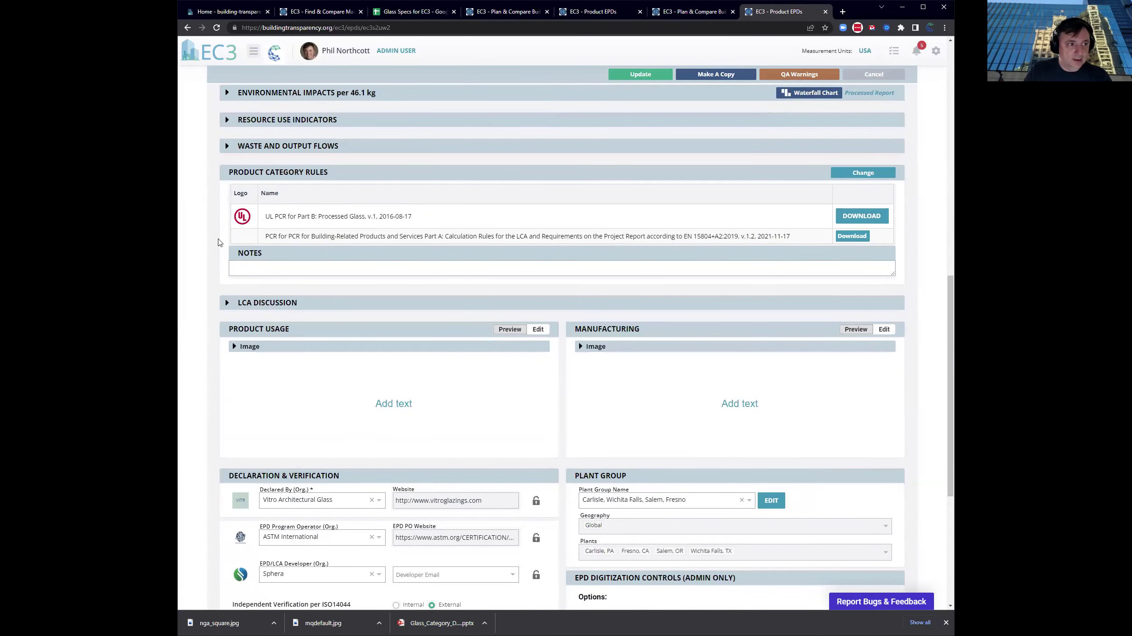
pyautogui.scroll(-3, 215, 272)
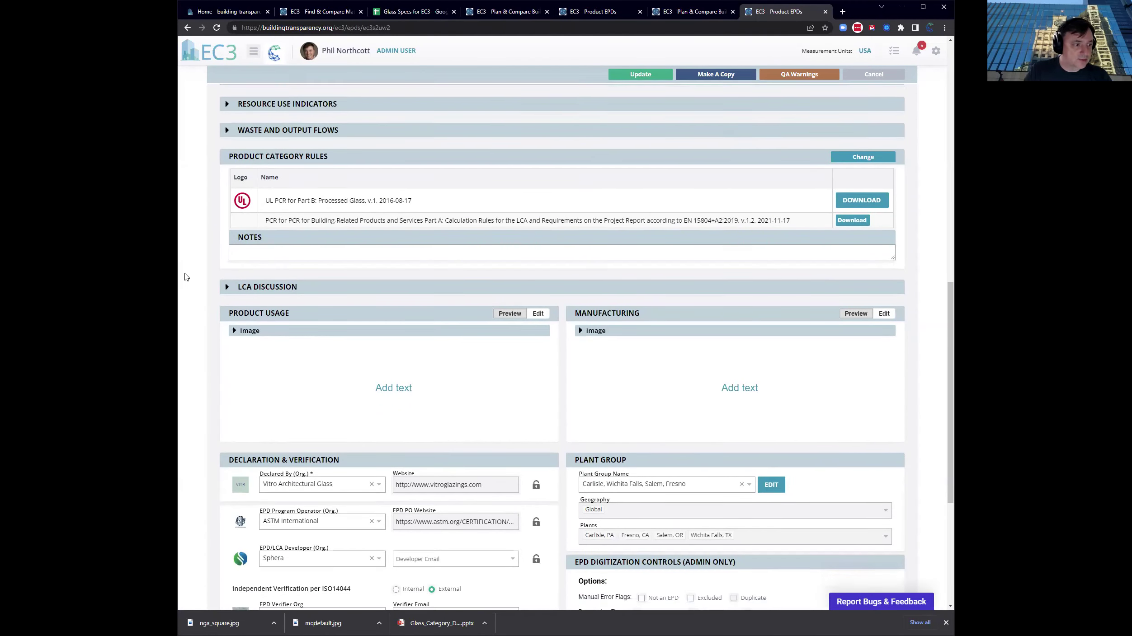
pyautogui.scroll(-1, 543, 204)
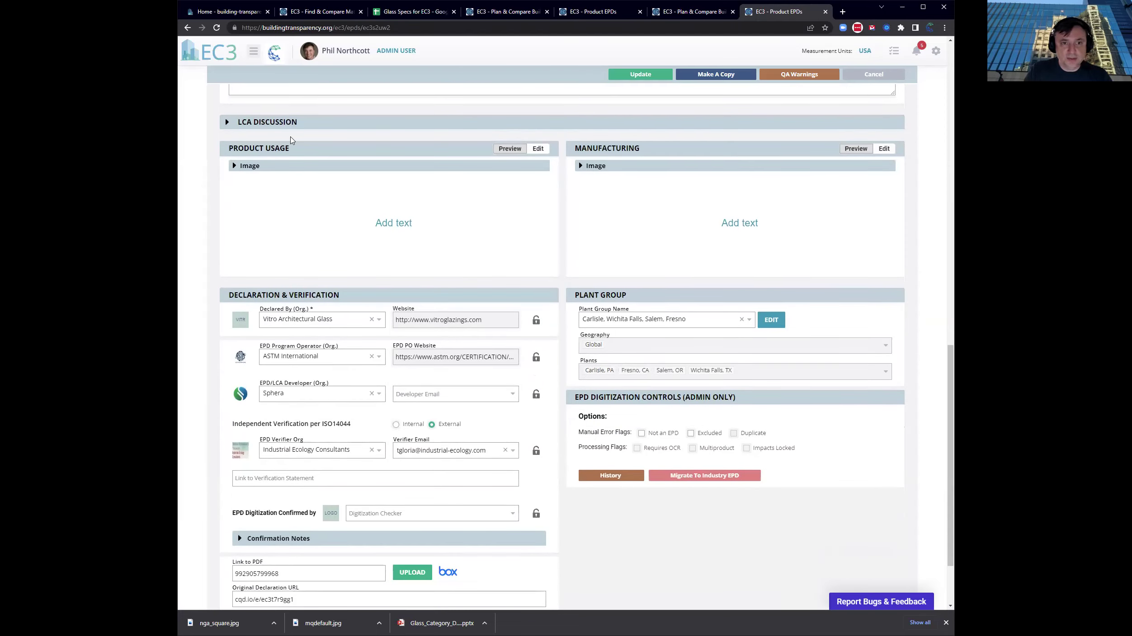
pyautogui.click(228, 123)
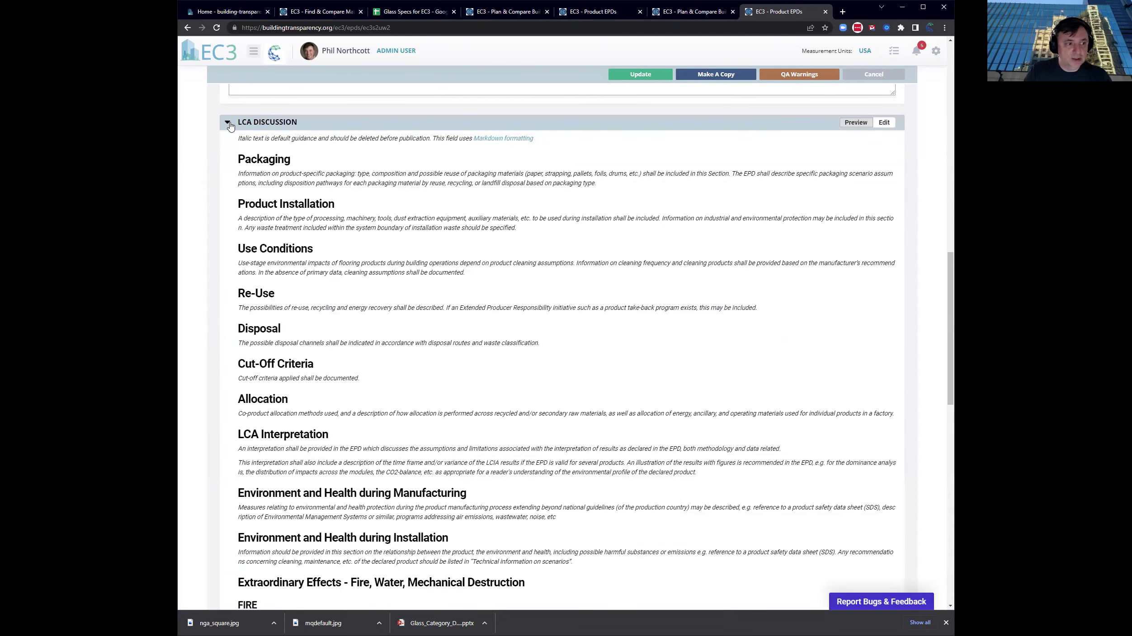
pyautogui.click(228, 123)
pyautogui.scroll(-4, 190, 145)
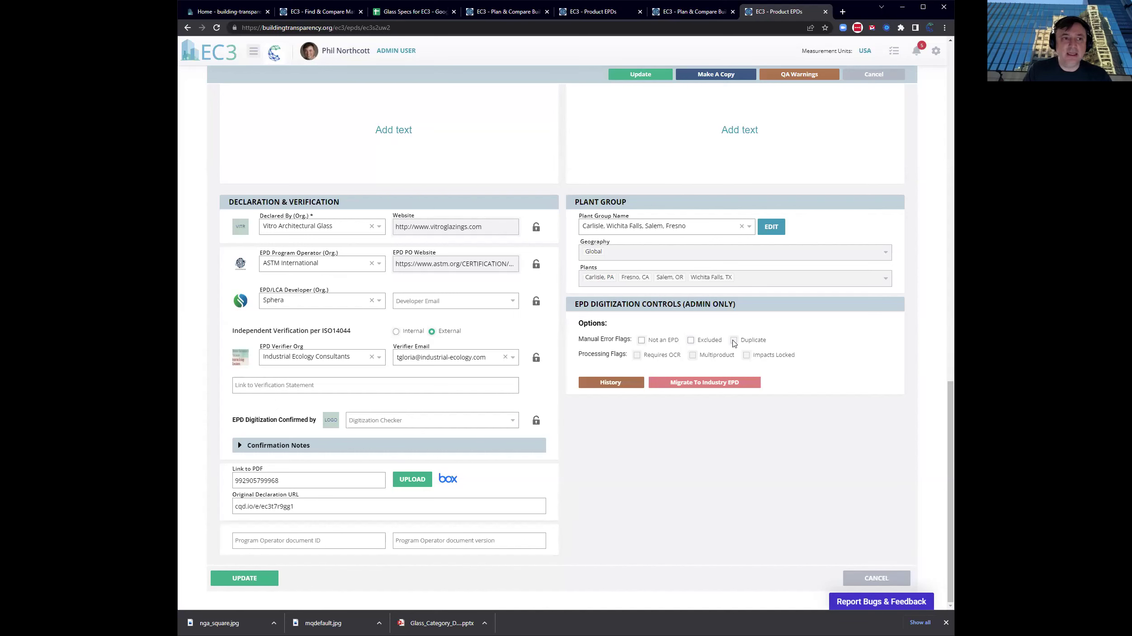
# Glance at the Plan & Compare page, return to the EPD, and start a bug report
pyautogui.click(713, 13)
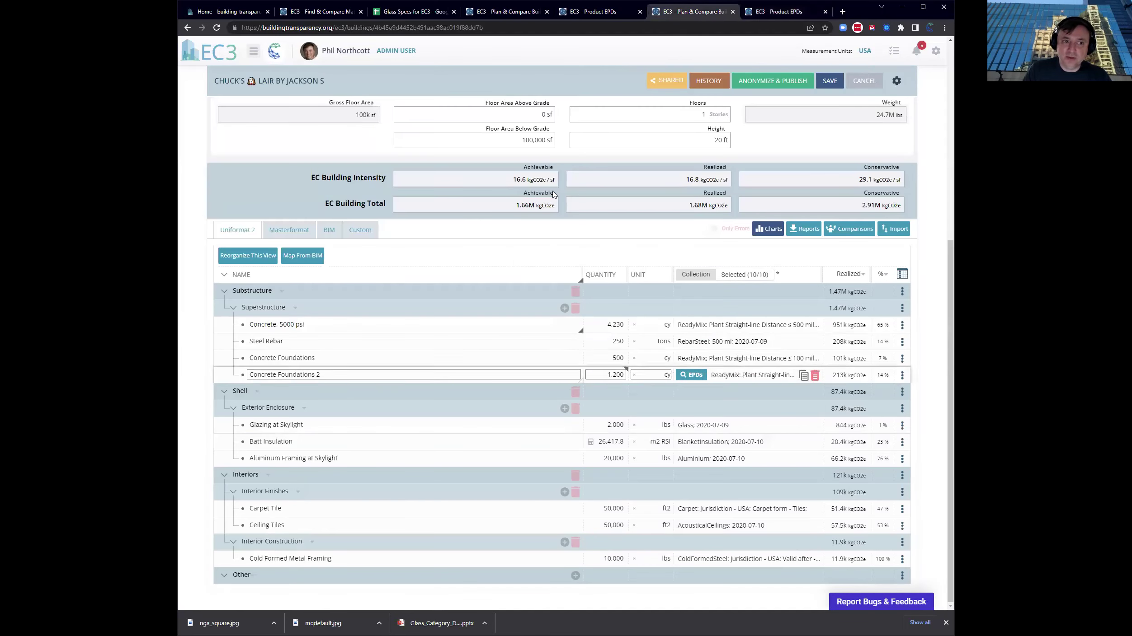
pyautogui.click(781, 14)
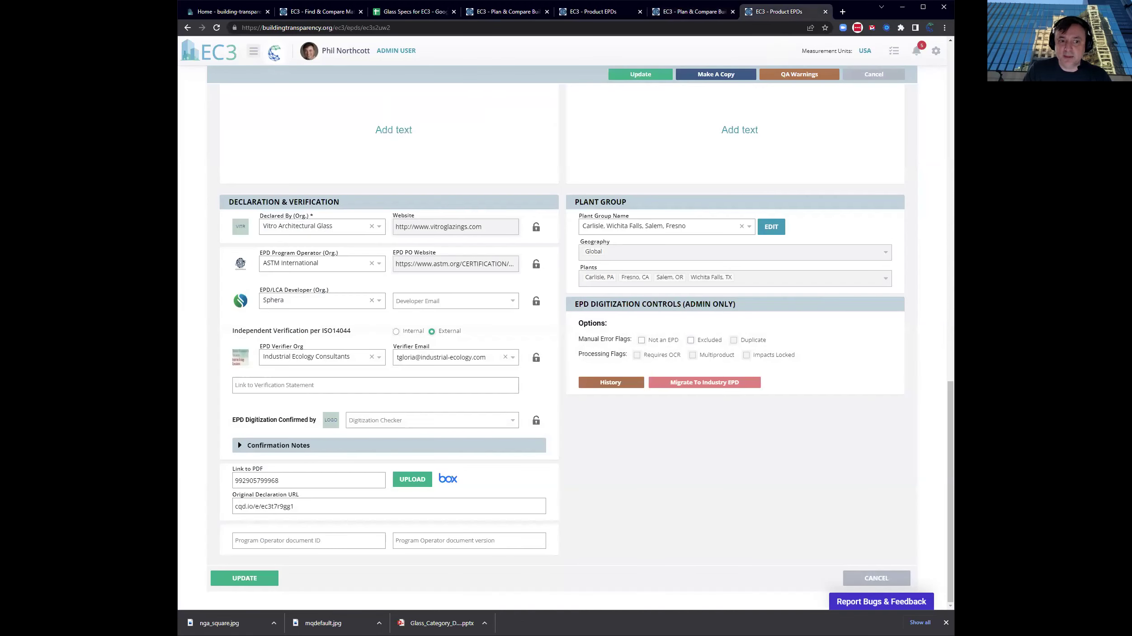
pyautogui.scroll(10, 715, 493)
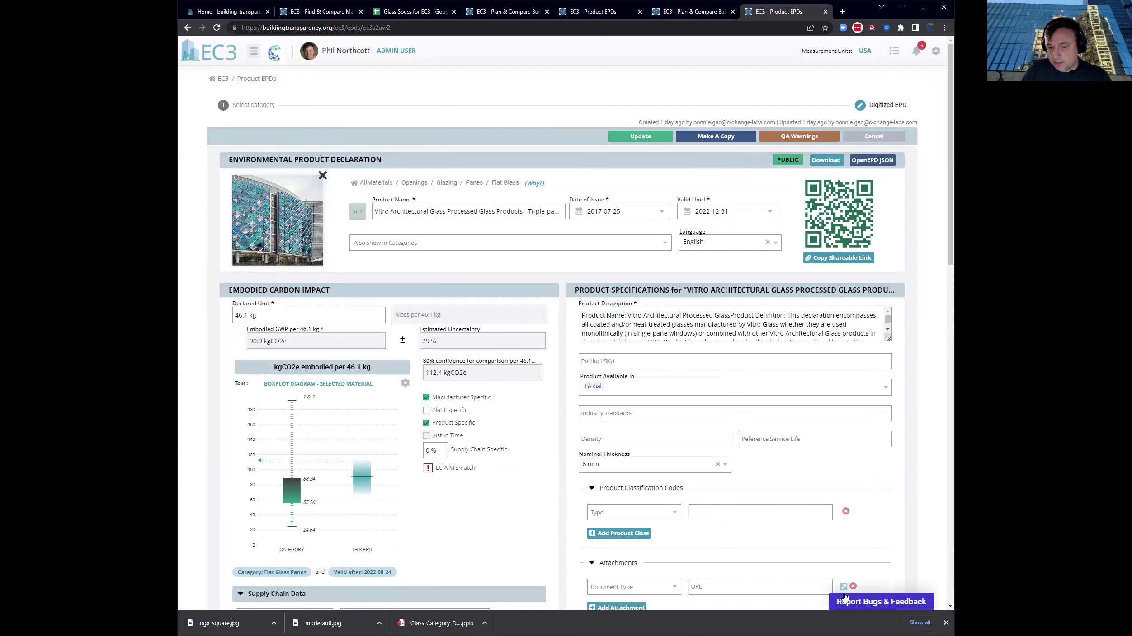
pyautogui.click(877, 603)
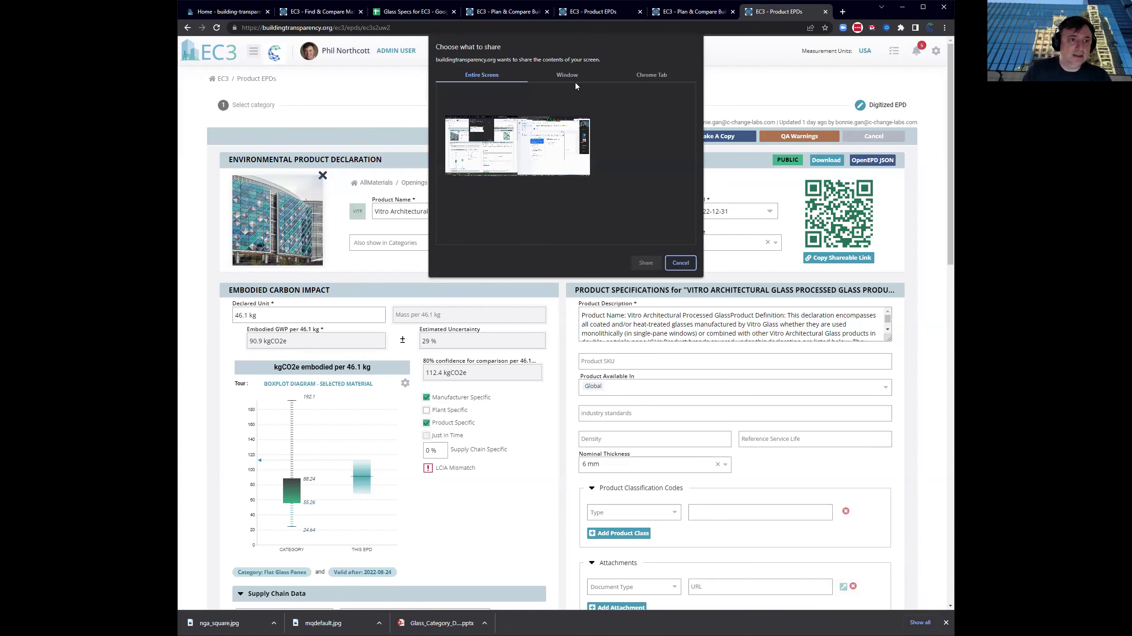
# Capture the EC3 Product EPDs window for the report and highlight an area near the top
pyautogui.click(572, 79)
pyautogui.click(503, 191)
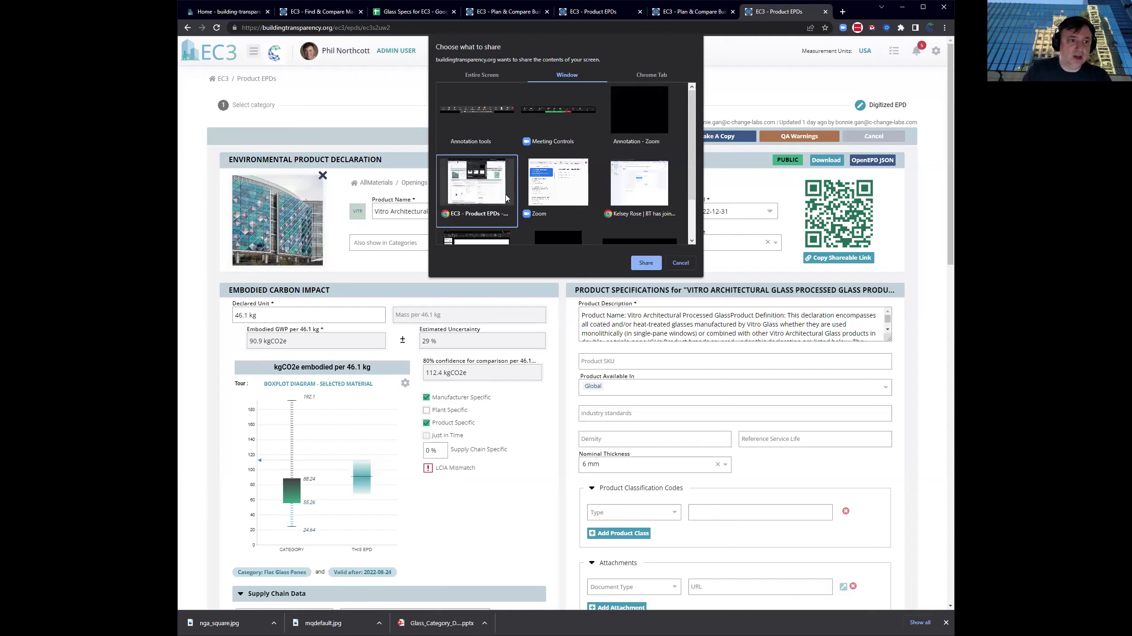
pyautogui.click(646, 263)
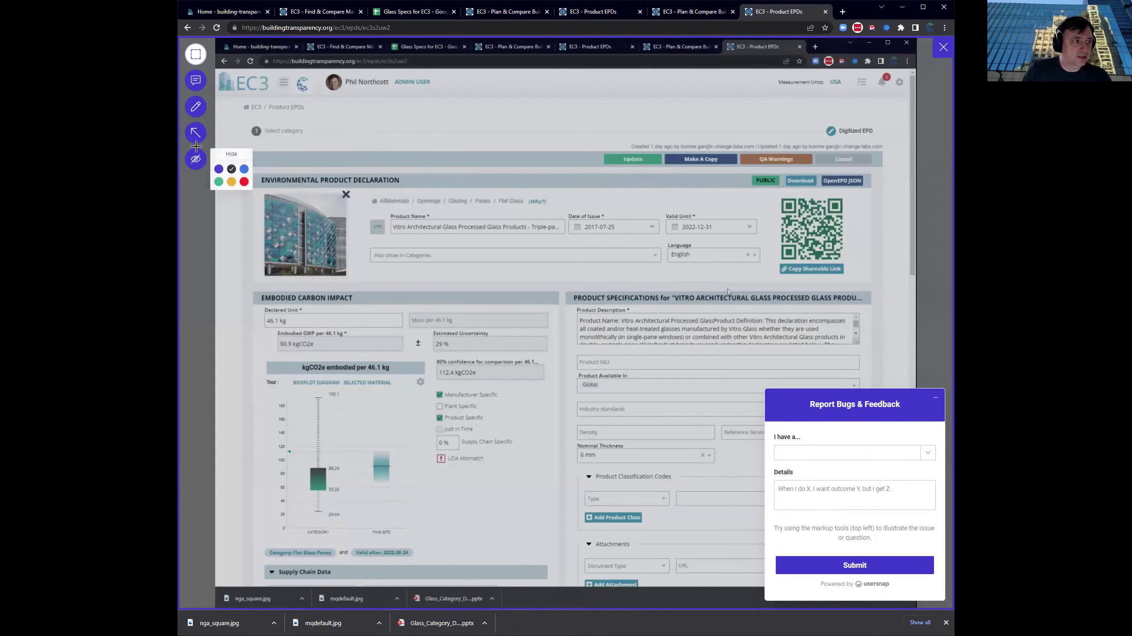
pyautogui.moveTo(499, 123); pyautogui.dragTo(587, 187)
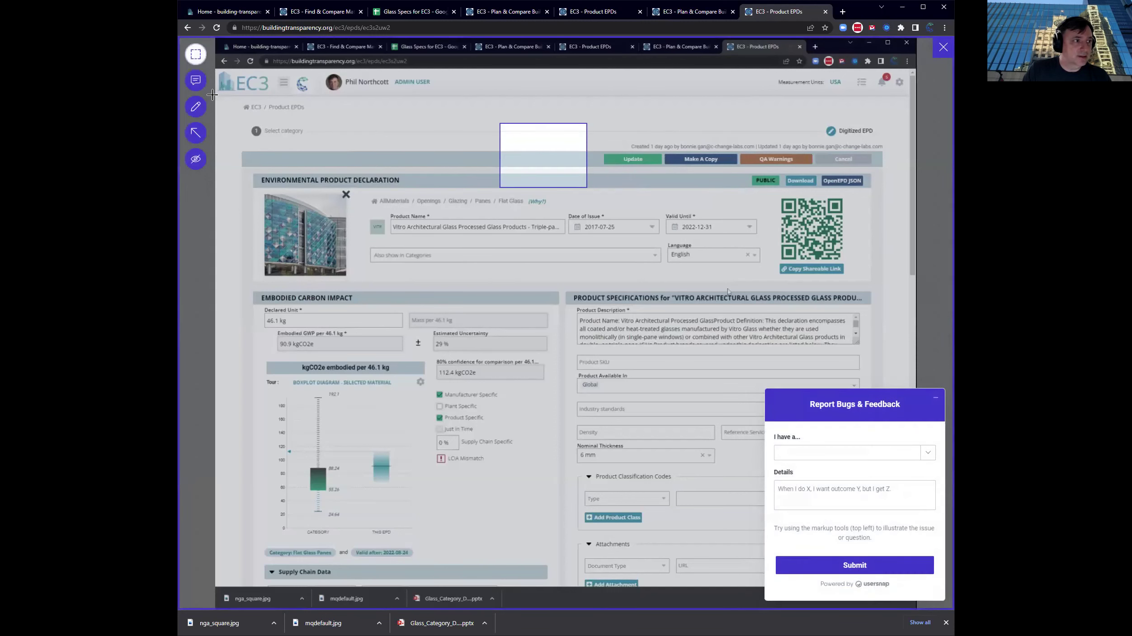
# Add a comment 'Hey this is wrong' beside the EPD header on the screenshot
pyautogui.click(195, 80)
pyautogui.click(622, 163)
pyautogui.click(695, 183)
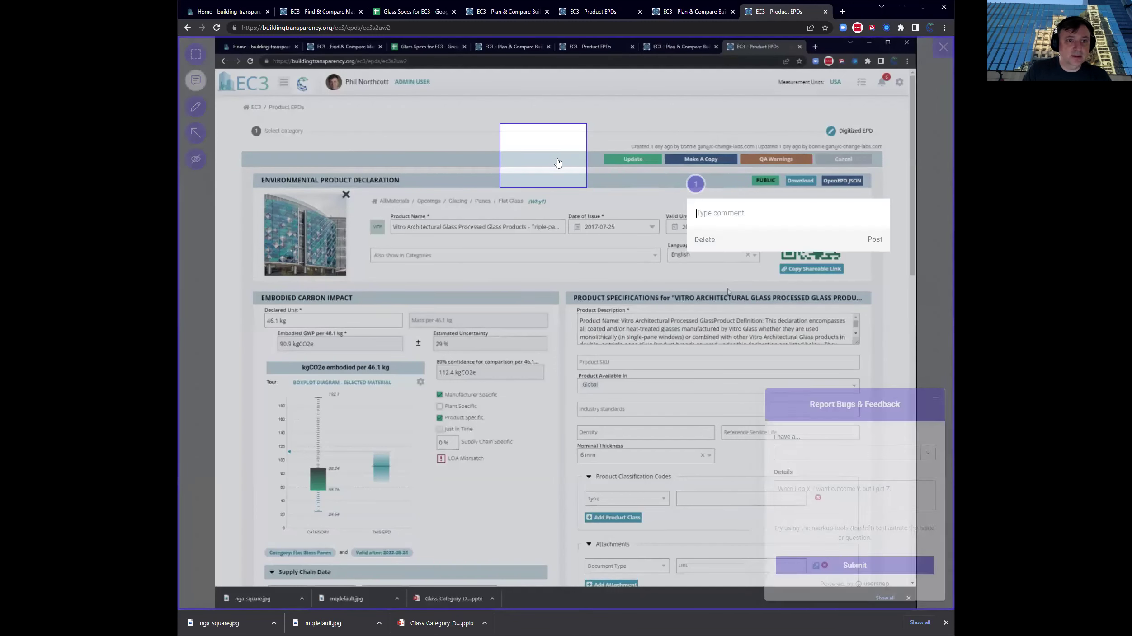
pyautogui.write('Hey')
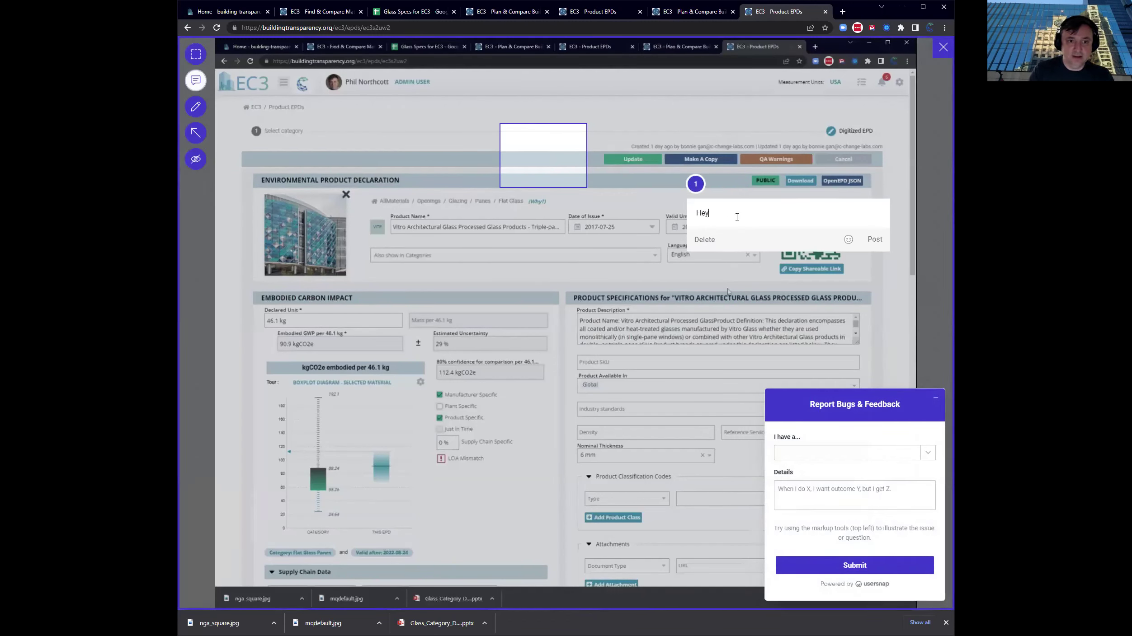
pyautogui.write(' this is wrong')
pyautogui.press('Return')
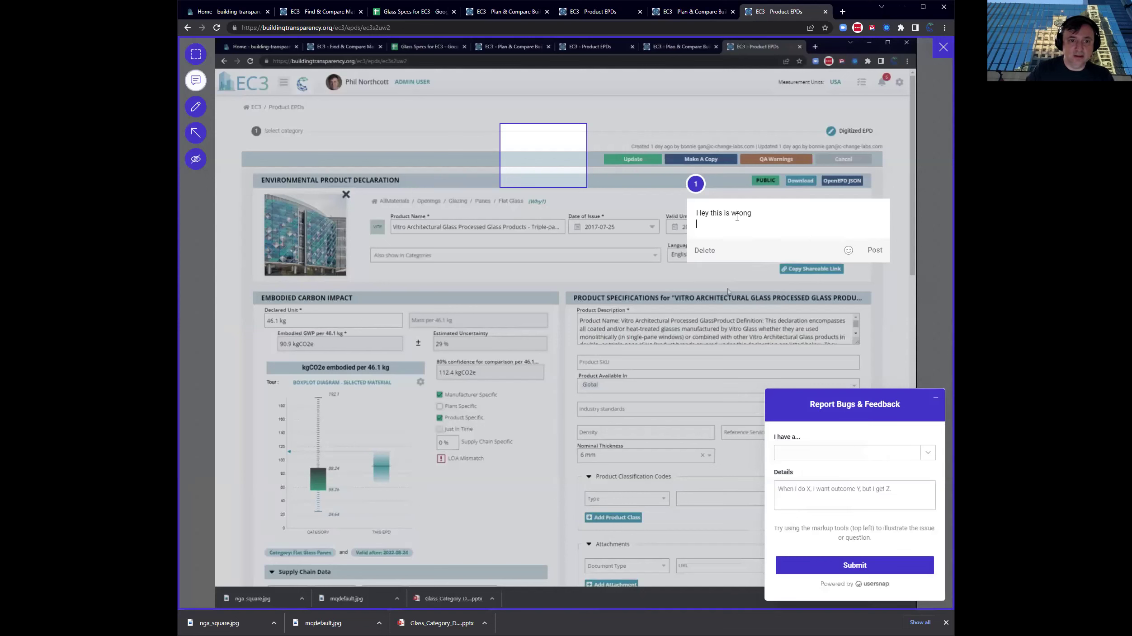
pyautogui.click(875, 251)
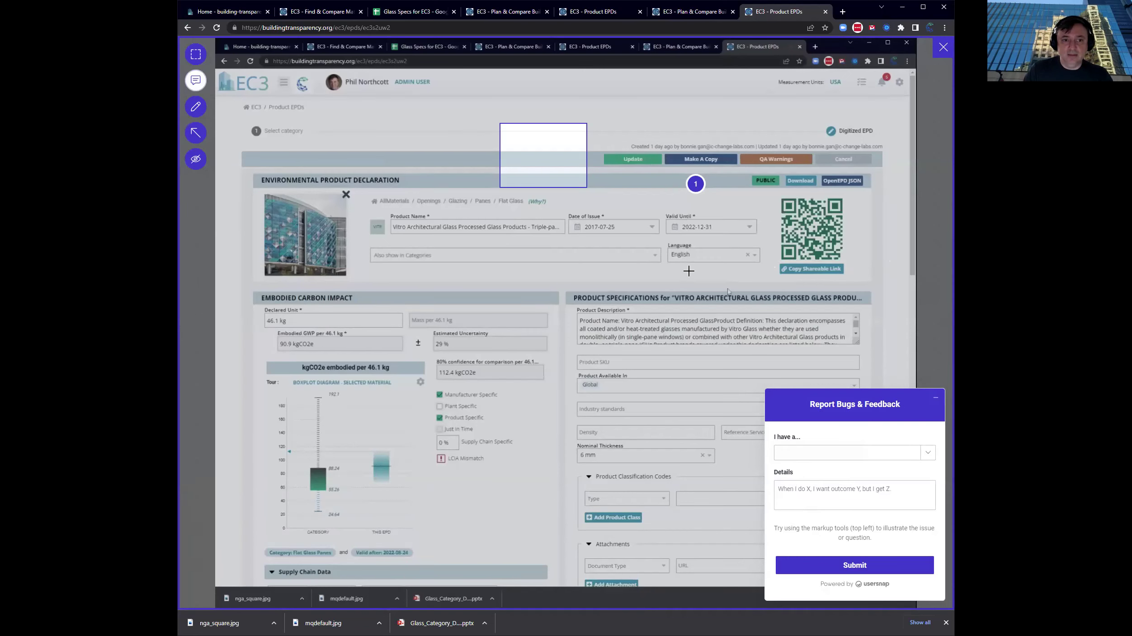
# Set the feedback type to EPD/PCR Problem and click into the Details field
pyautogui.click(808, 449)
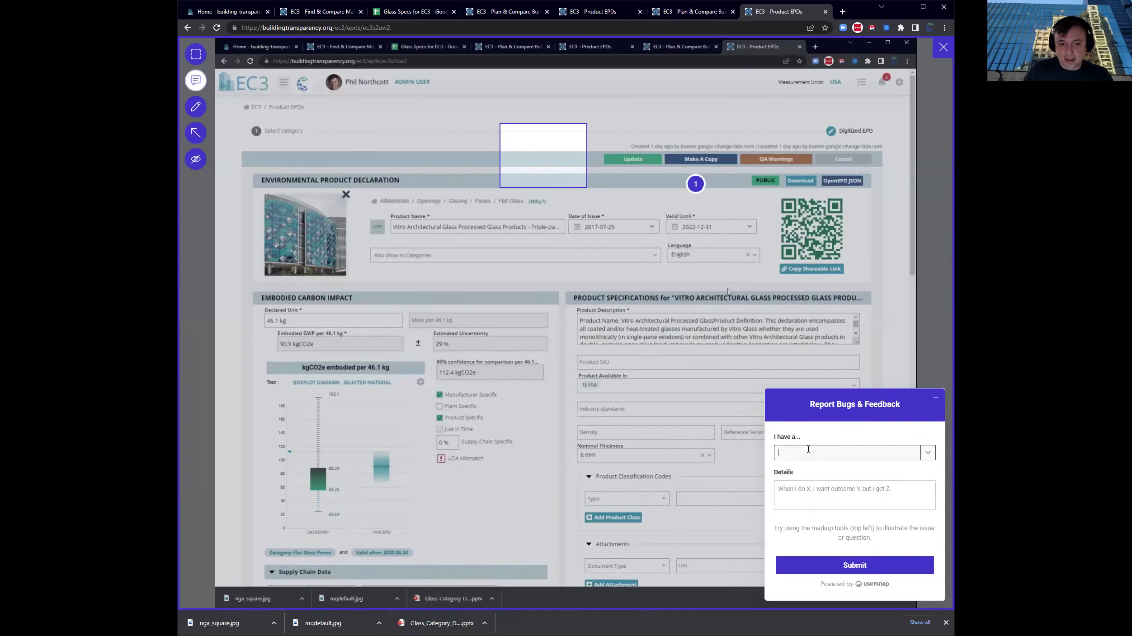
pyautogui.click(927, 455)
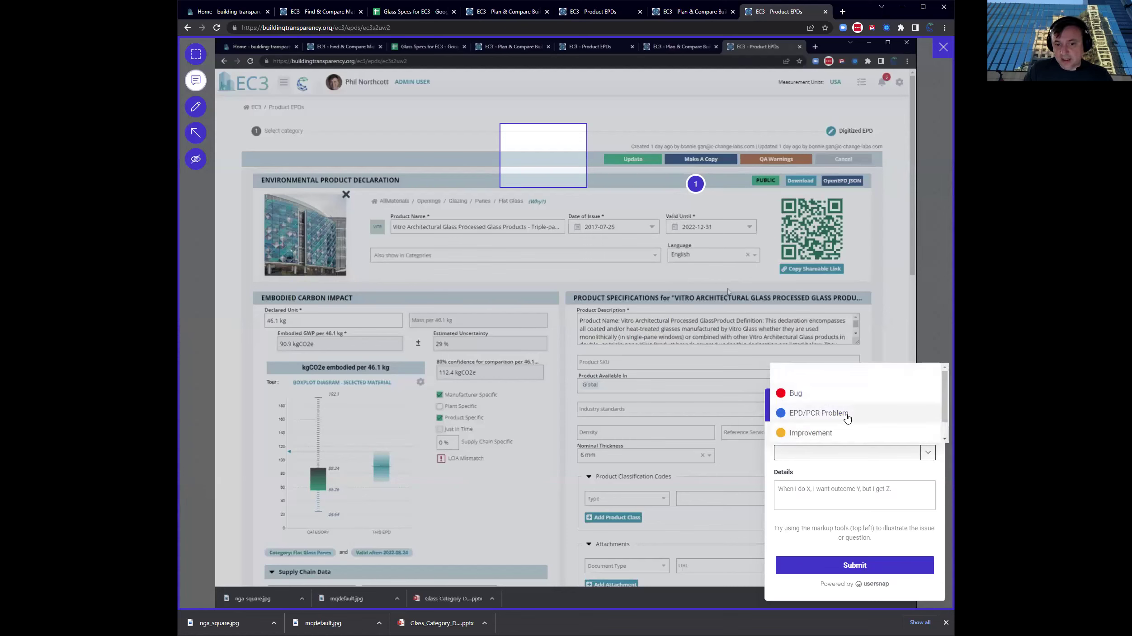
pyautogui.click(848, 419)
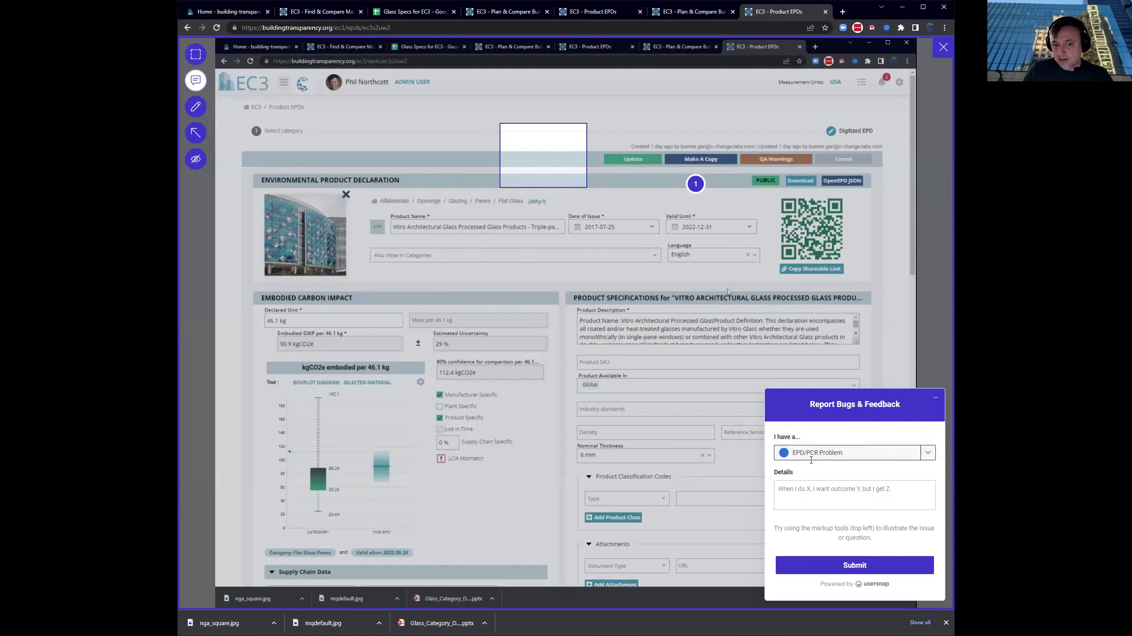
pyautogui.click(816, 495)
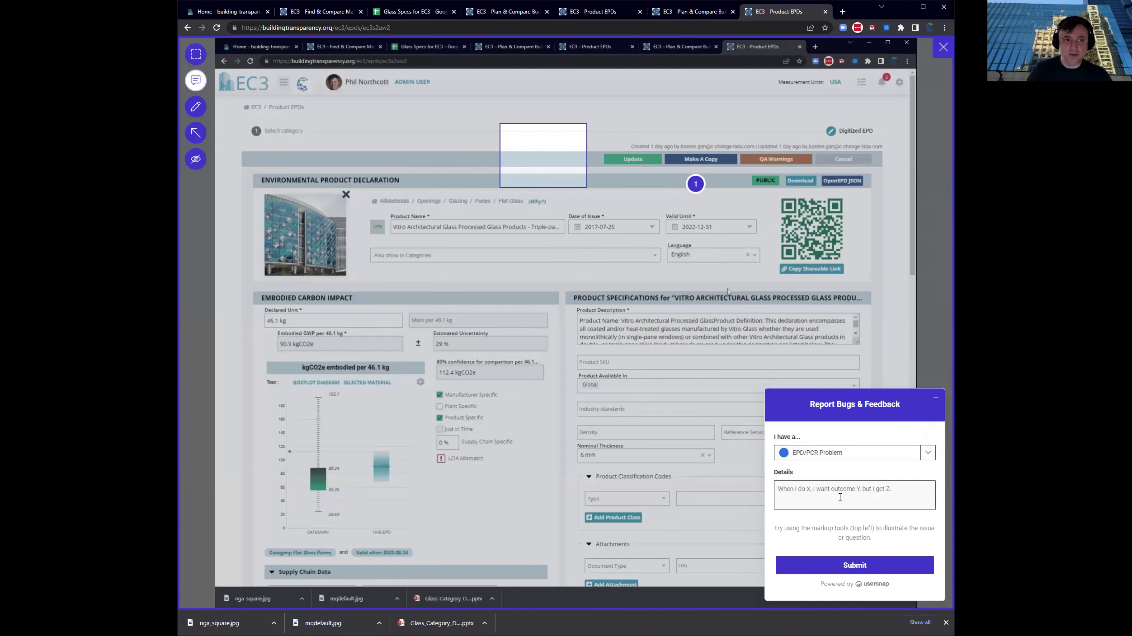
pyautogui.click(196, 141)
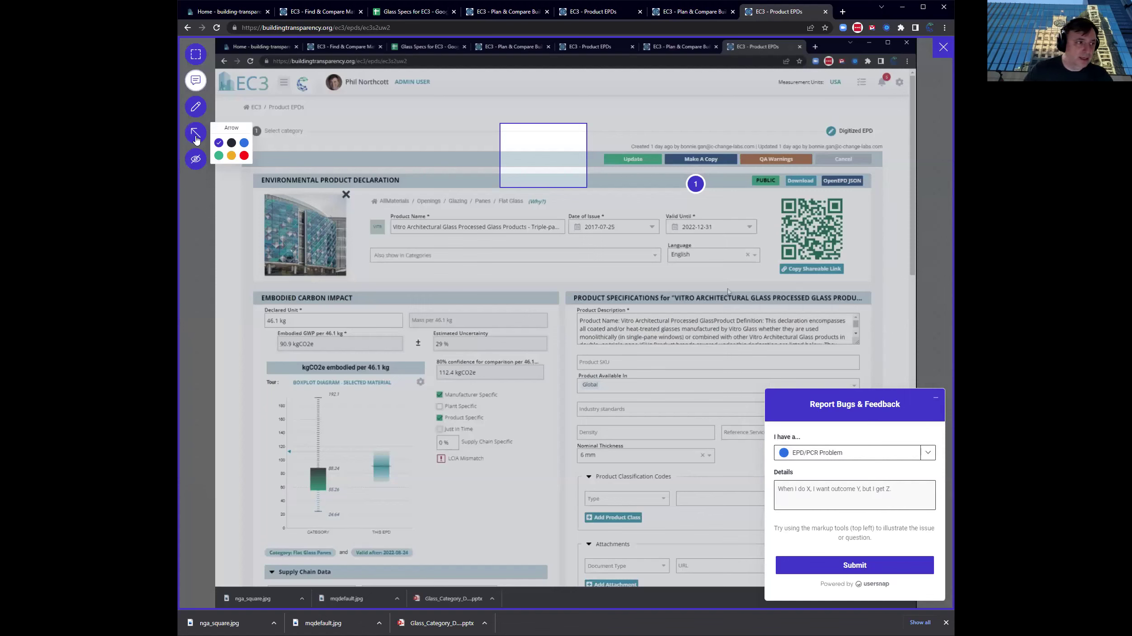
# Freehand-circle the manufacturer, plant and product-specific checkboxes and add a small mark inside
pyautogui.click(195, 107)
pyautogui.moveTo(441, 379)
pyautogui.mouseDown()
pyautogui.moveTo(405, 434)
pyautogui.moveTo(447, 500)
pyautogui.moveTo(534, 439)
pyautogui.moveTo(496, 370)
pyautogui.moveTo(439, 376)
pyautogui.mouseUp()
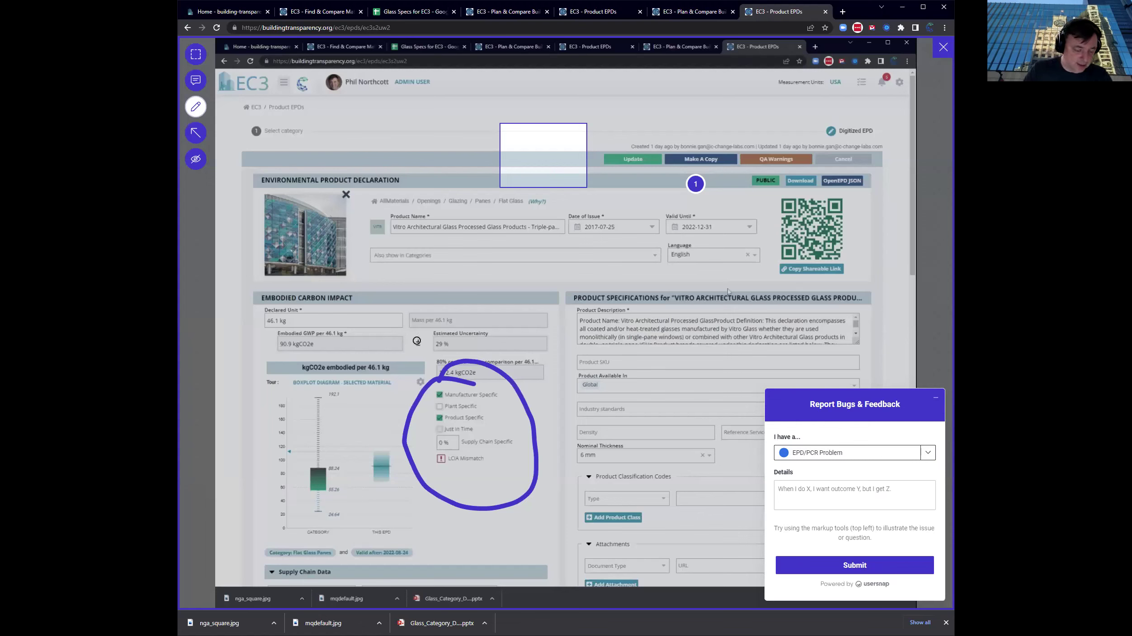
pyautogui.click(817, 496)
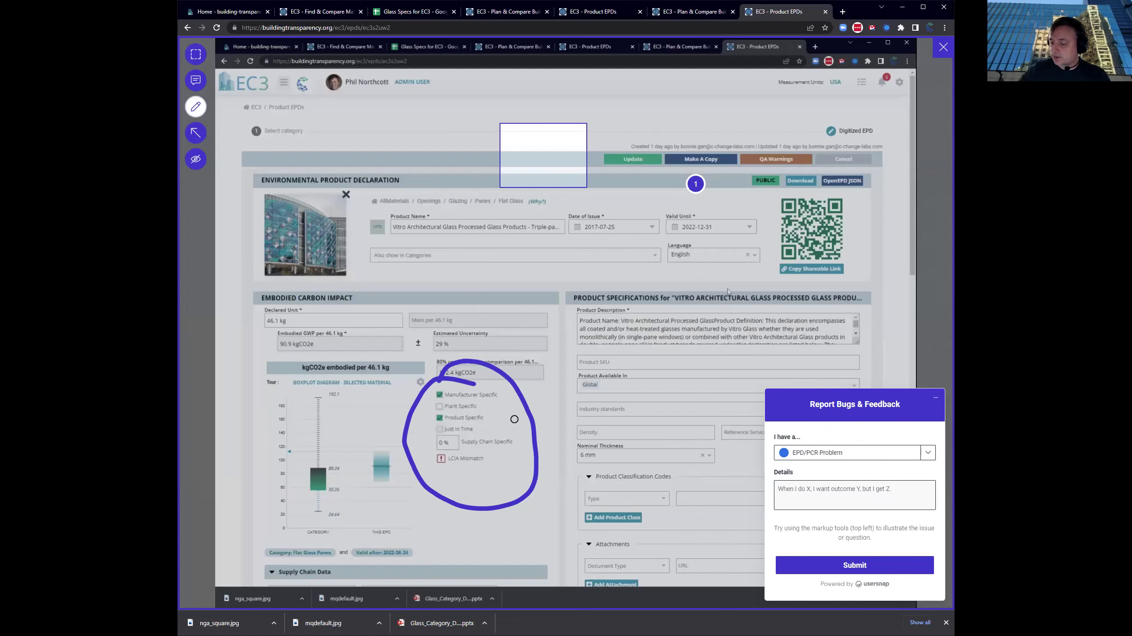
pyautogui.moveTo(514, 419); pyautogui.dragTo(530, 438)
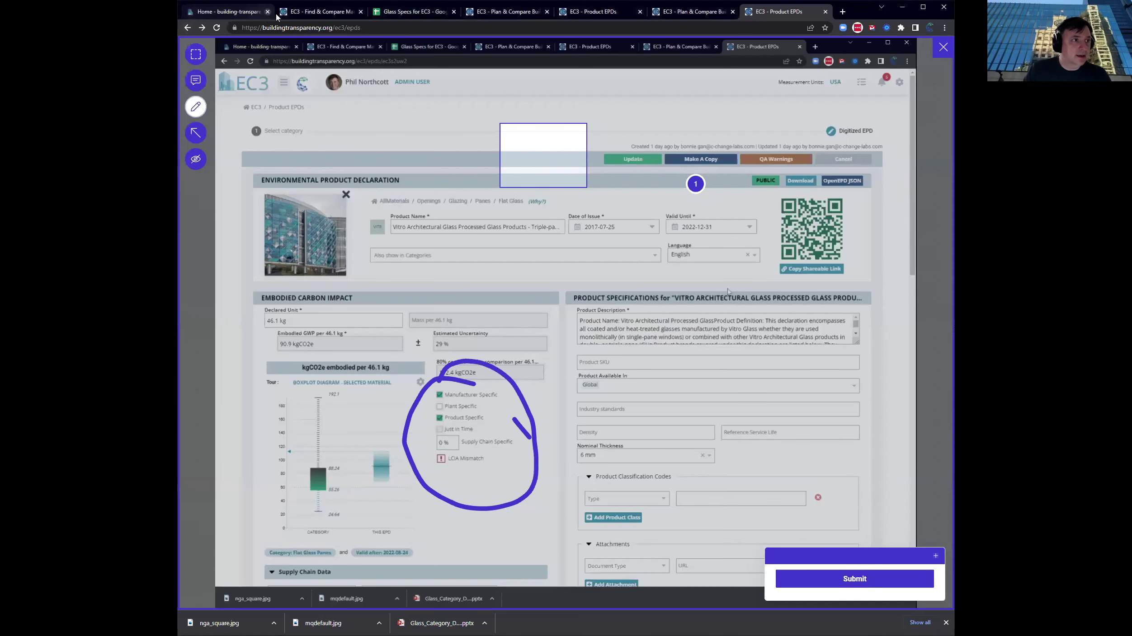
pyautogui.click(317, 12)
# Visit the Building Transparency home tab, then return to the EC3 Find & Compare tab
pyautogui.click(233, 14)
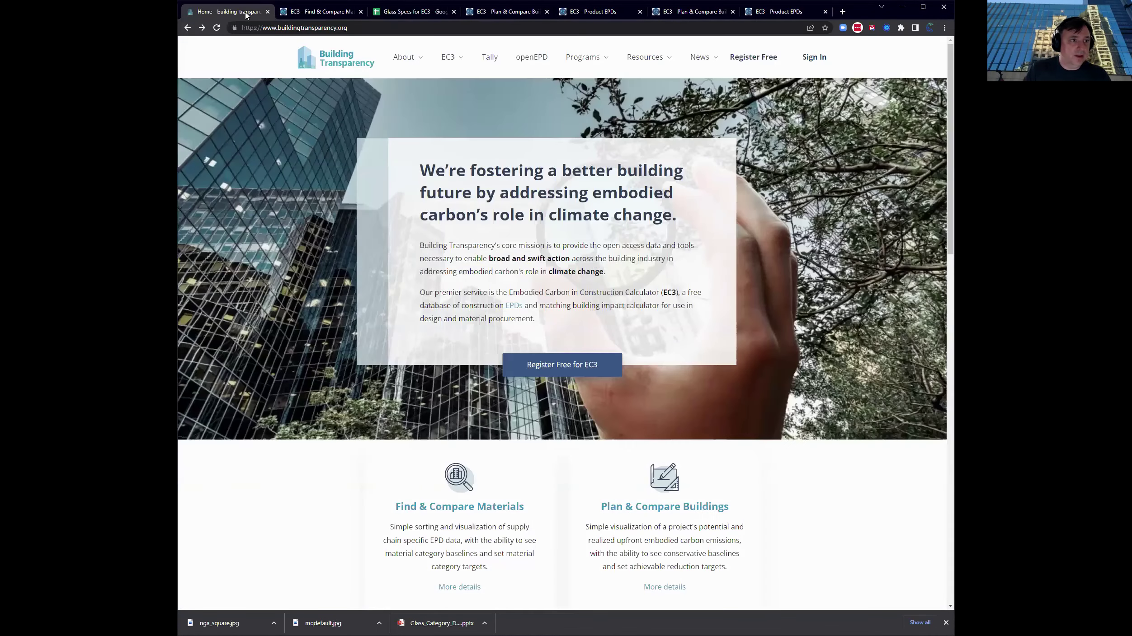
pyautogui.click(296, 13)
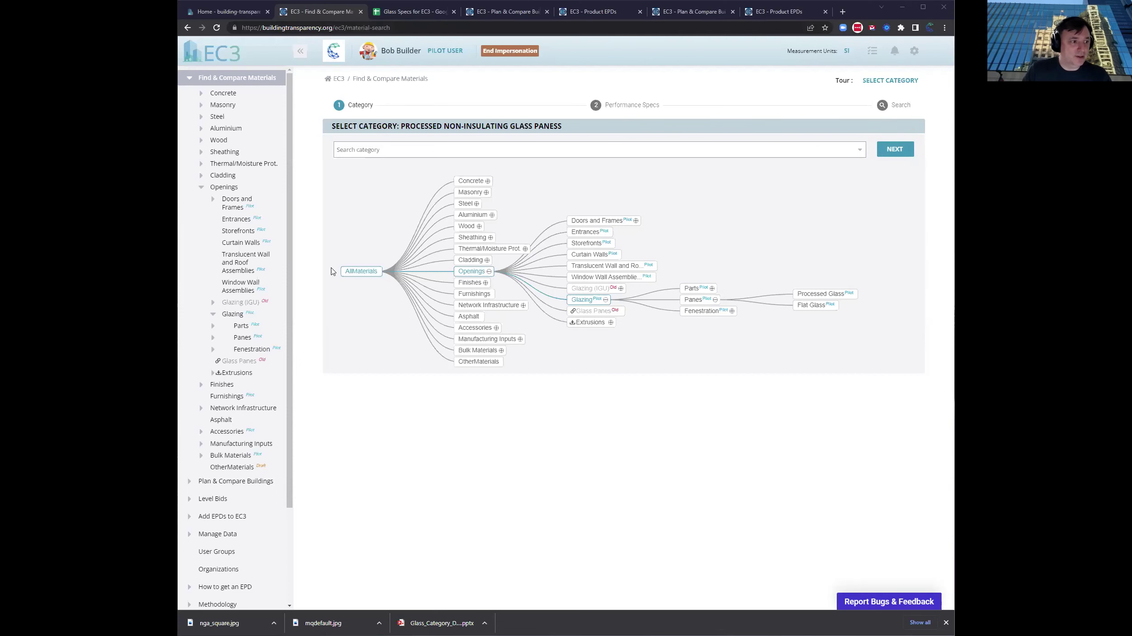
# Open Commercial Building Example 1 and display its Embodied vs Operating carbon chart for 2020–2050
pyautogui.click(519, 14)
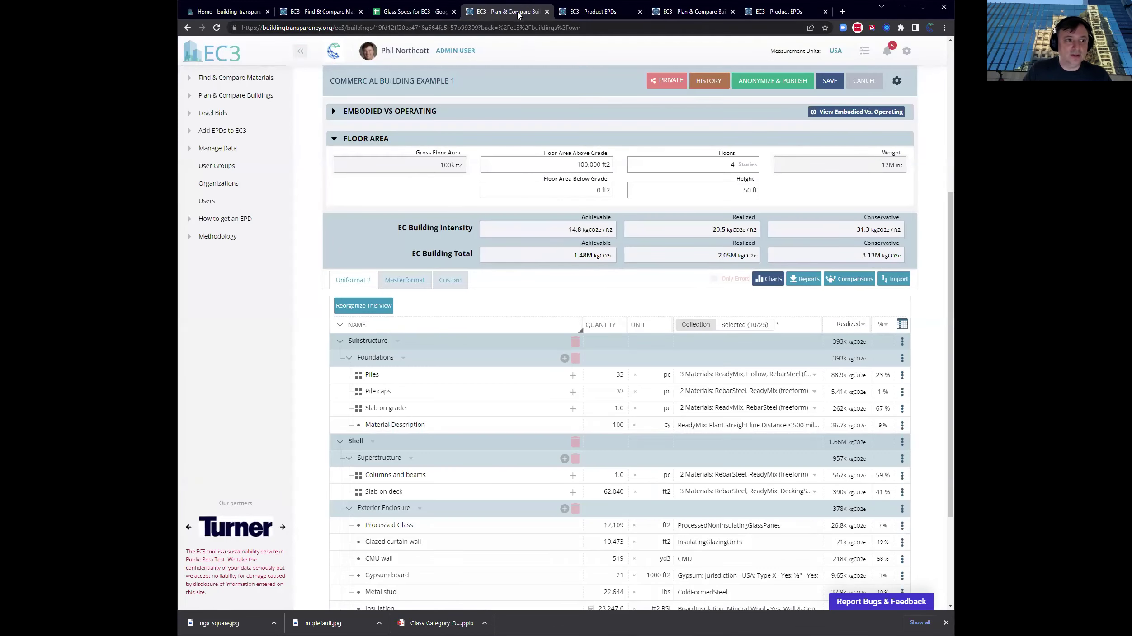
pyautogui.scroll(6, 559, 221)
pyautogui.scroll(-2, 556, 243)
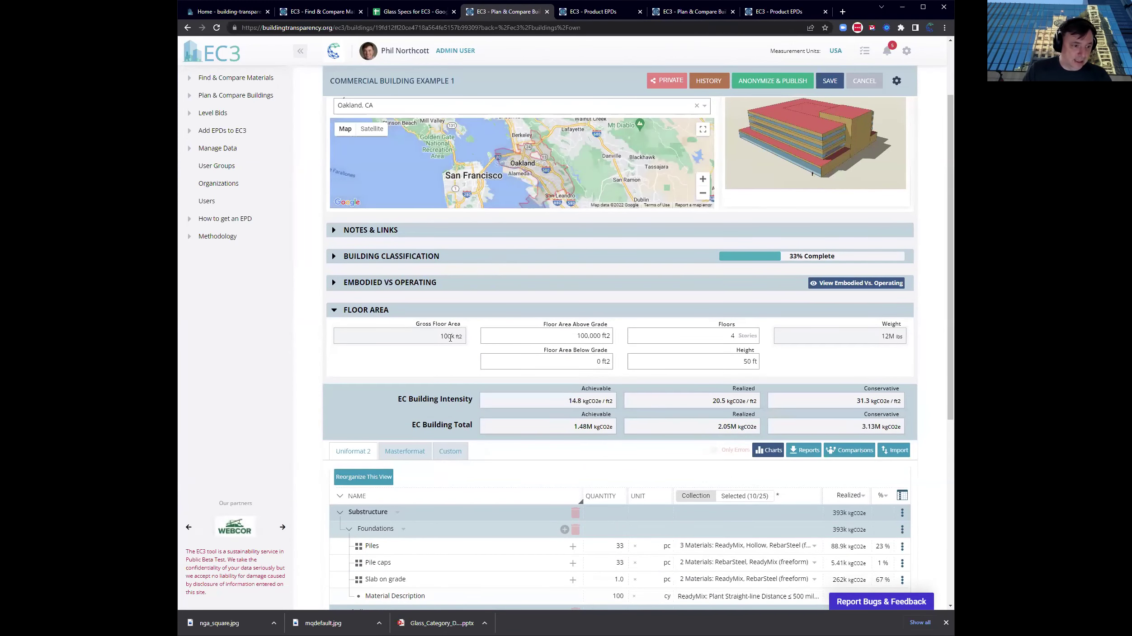
pyautogui.click(332, 284)
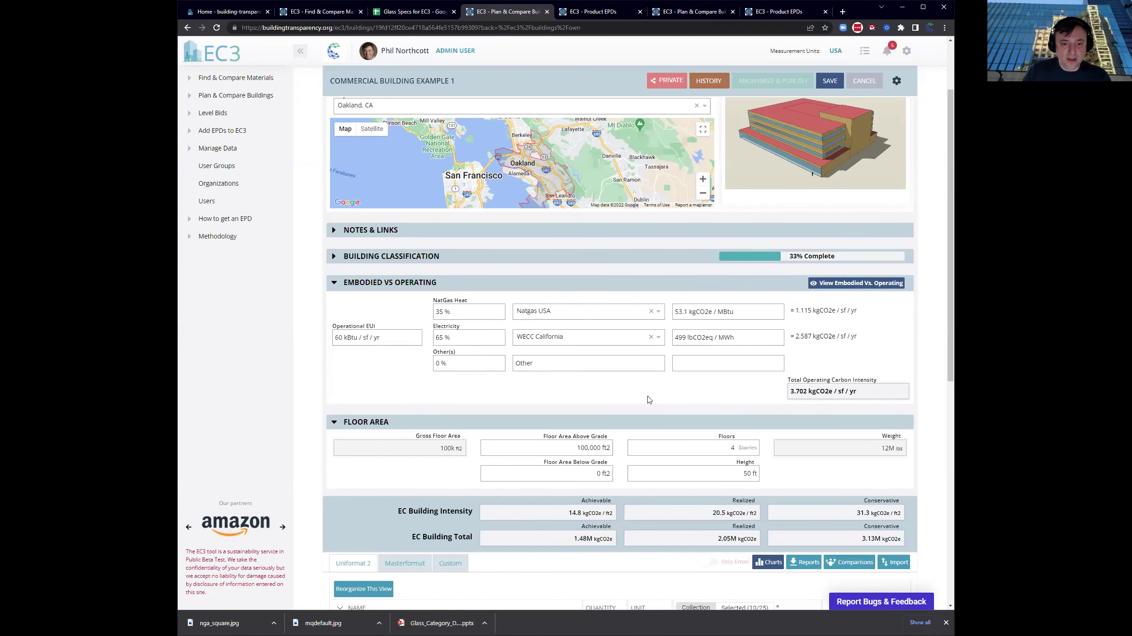
pyautogui.click(893, 284)
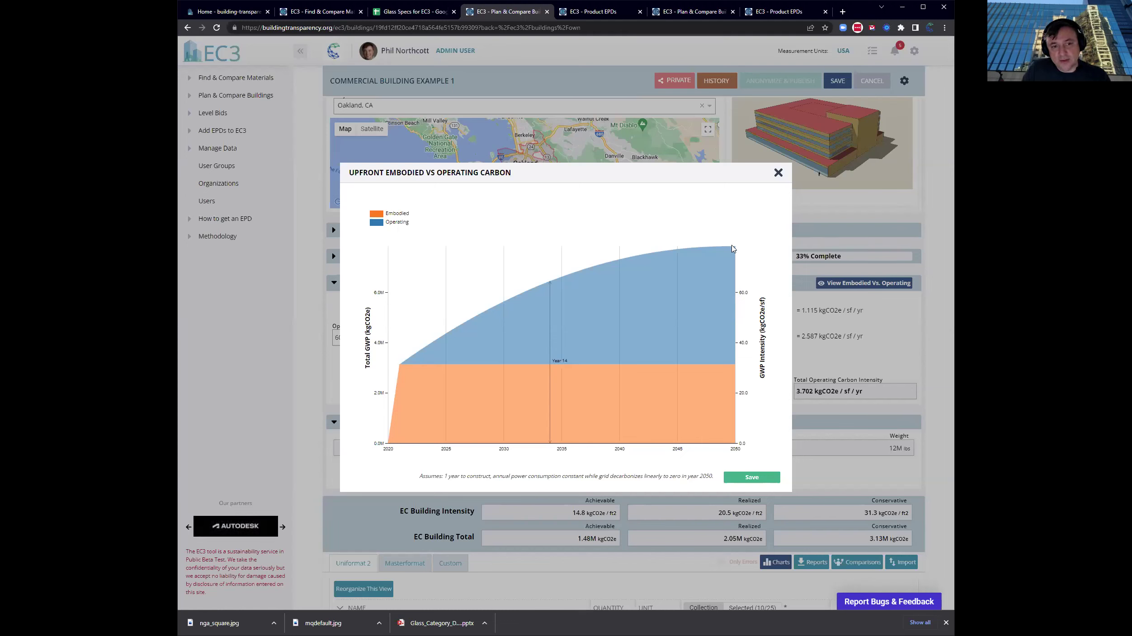
# Close the Upfront Embodied vs Operating Carbon chart modal
pyautogui.click(778, 173)
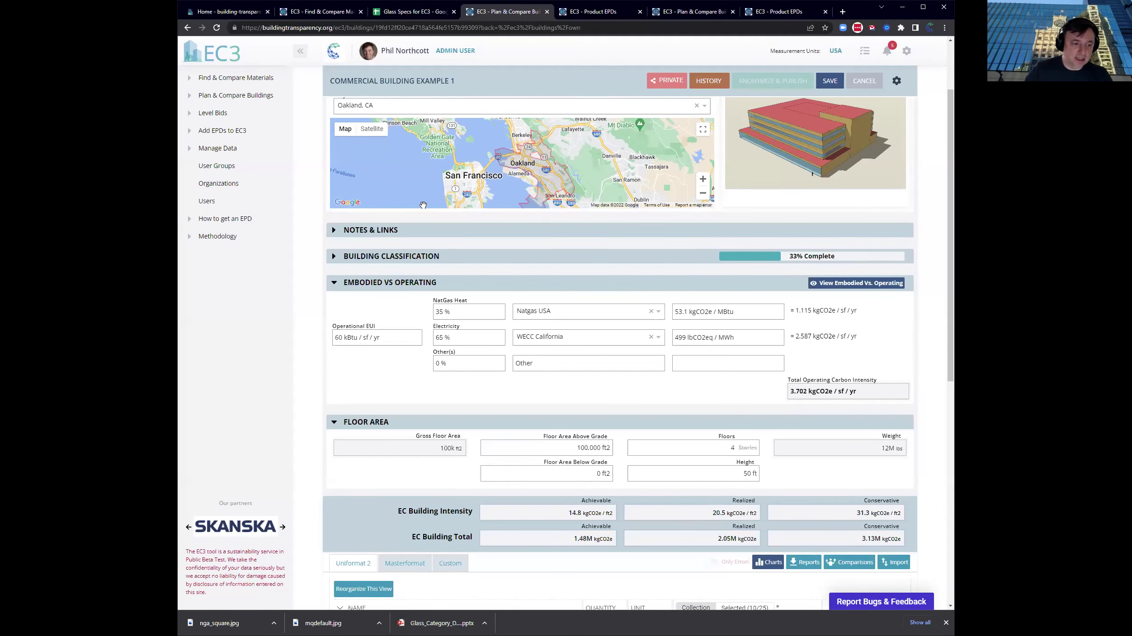
# Scroll to the Uniformat table showing Shell at 1.66M kgCO2e and Processed Glass at 26.8k
pyautogui.scroll(-1, 425, 296)
pyautogui.scroll(-9, 425, 296)
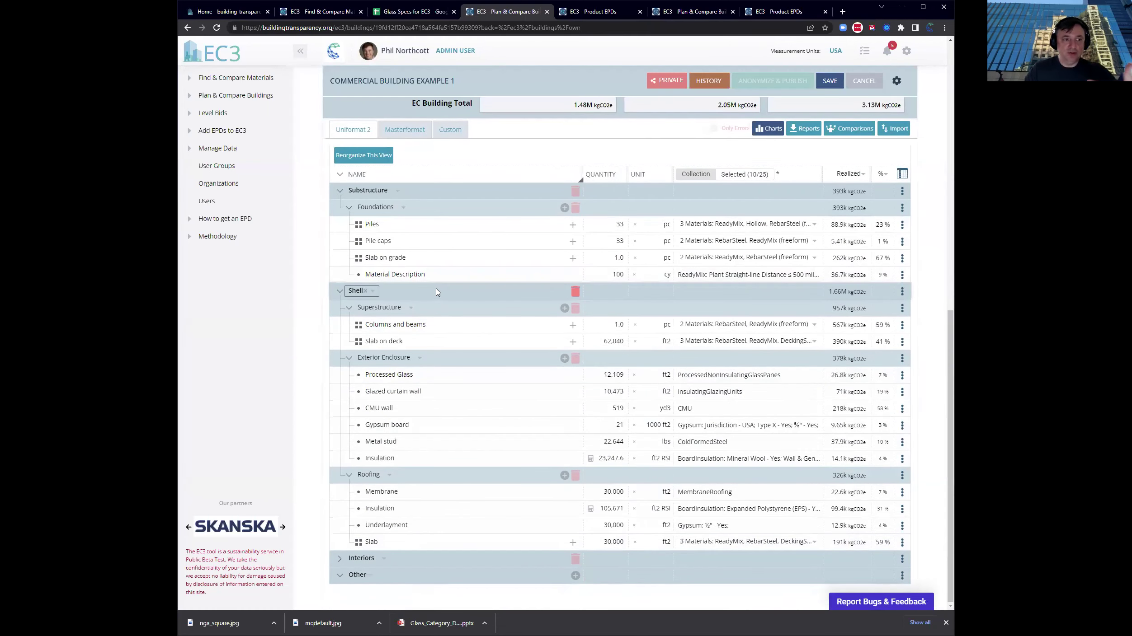
# Add a new multi-material building element under the Exterior Enclosure group
pyautogui.click(385, 375)
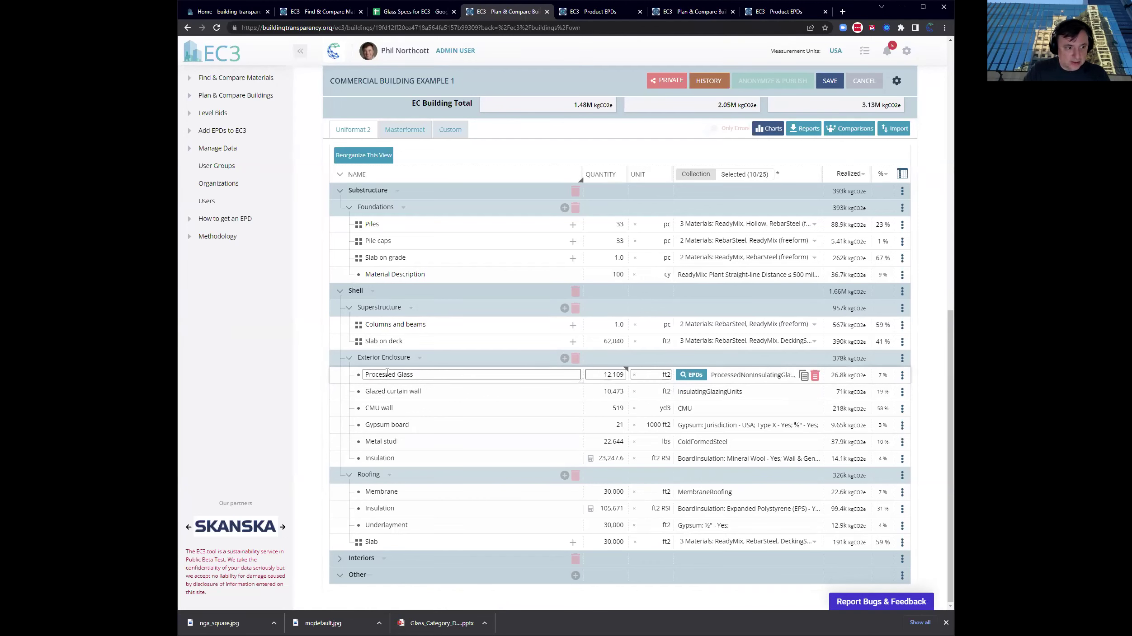
pyautogui.click(380, 391)
pyautogui.click(556, 358)
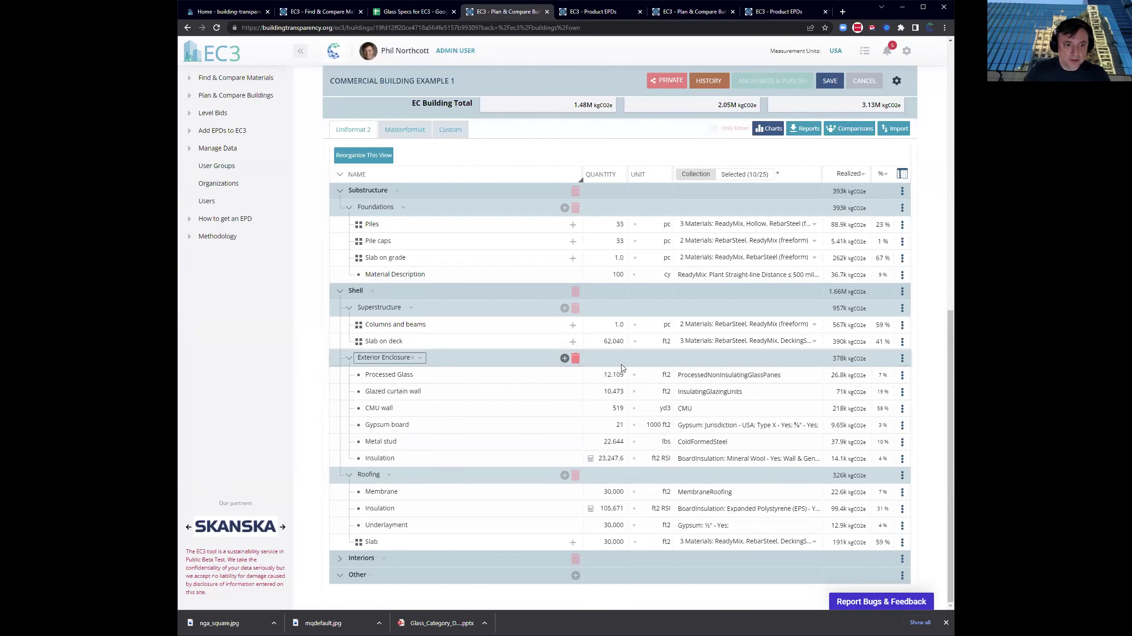
pyautogui.click(565, 358)
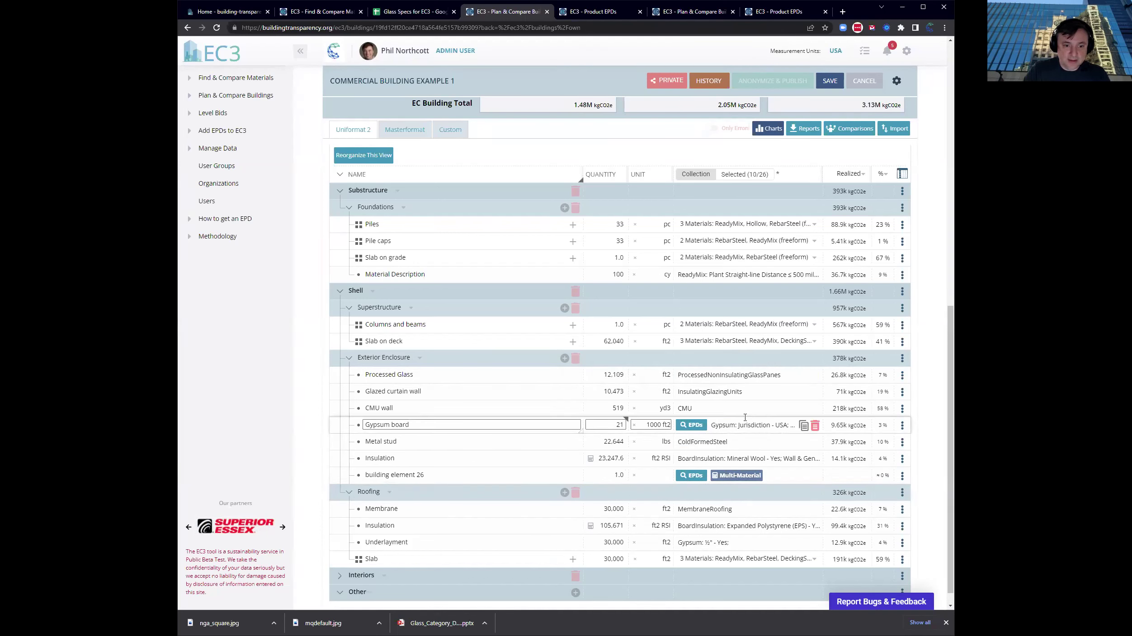
pyautogui.click(725, 475)
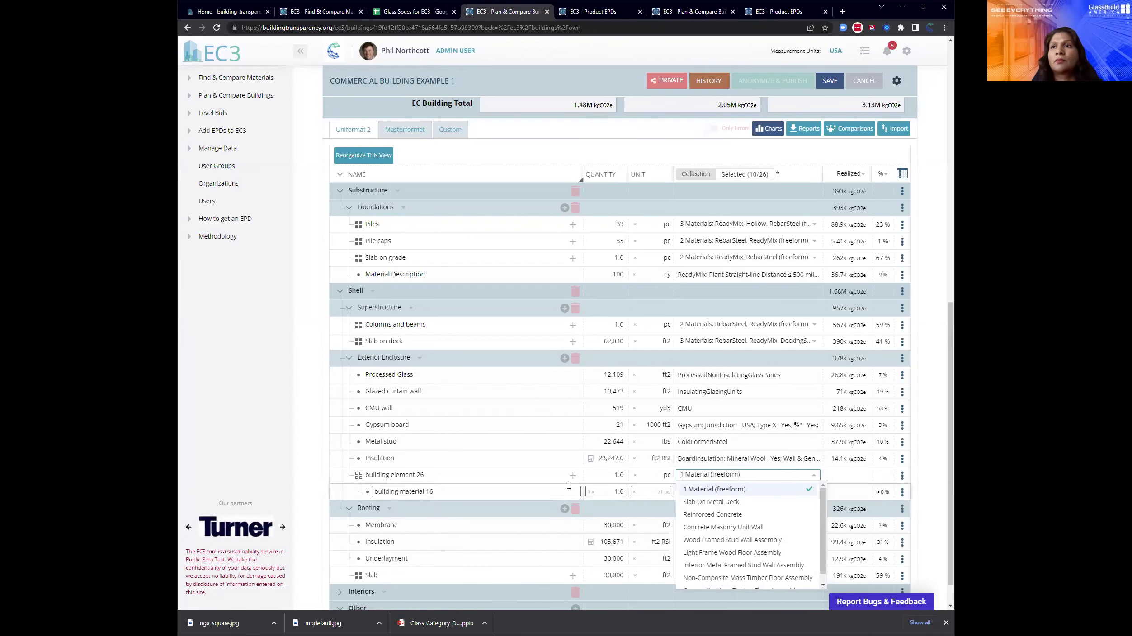
pyautogui.click(542, 492)
pyautogui.scroll(-1, 565, 444)
# Add several more placeholder materials to building element 26
pyautogui.click(565, 444)
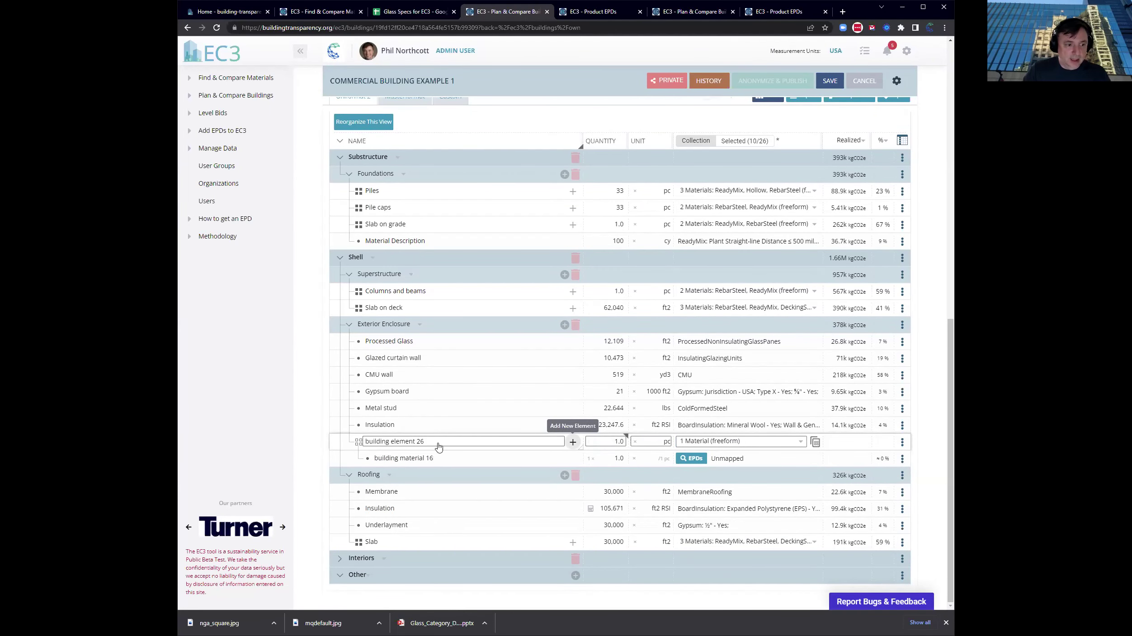
pyautogui.click(573, 443)
pyautogui.click(573, 443)
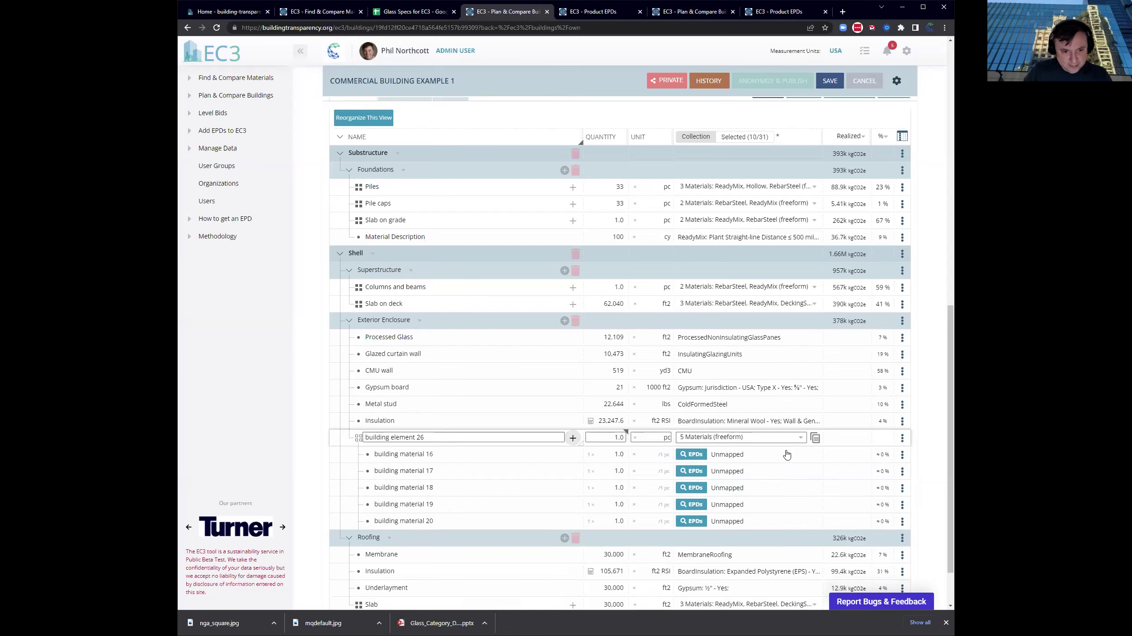
pyautogui.scroll(-1, 560, 410)
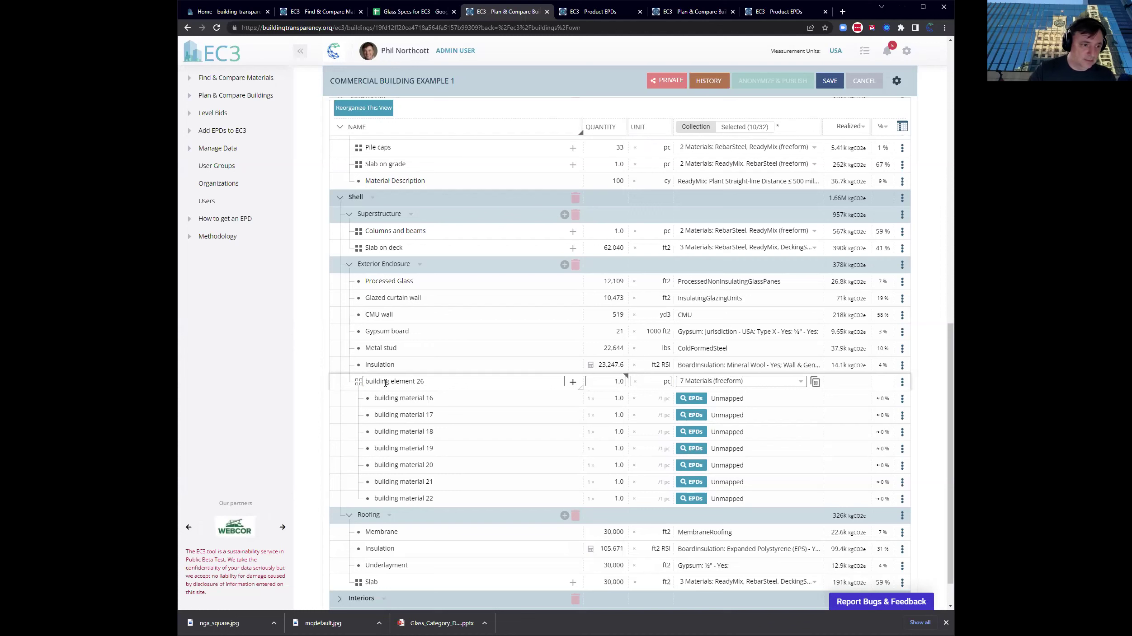
# Rename the new element to 'Unitized assembly'
pyautogui.moveTo(434, 382); pyautogui.dragTo(350, 381)
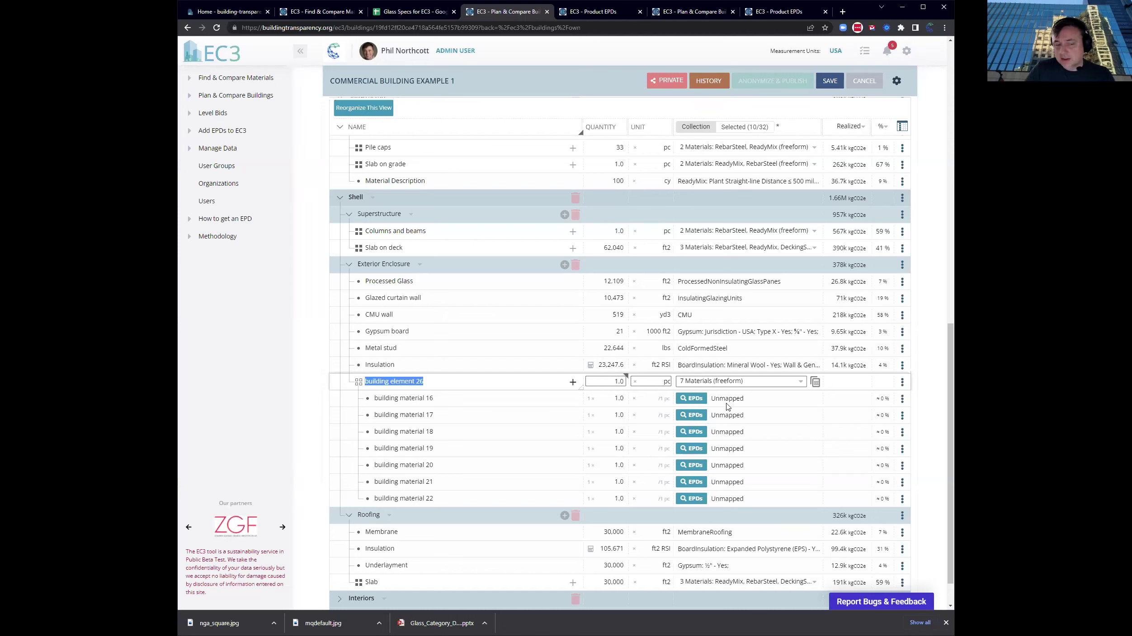
pyautogui.write('Unitized assembly')
pyautogui.press('Return')
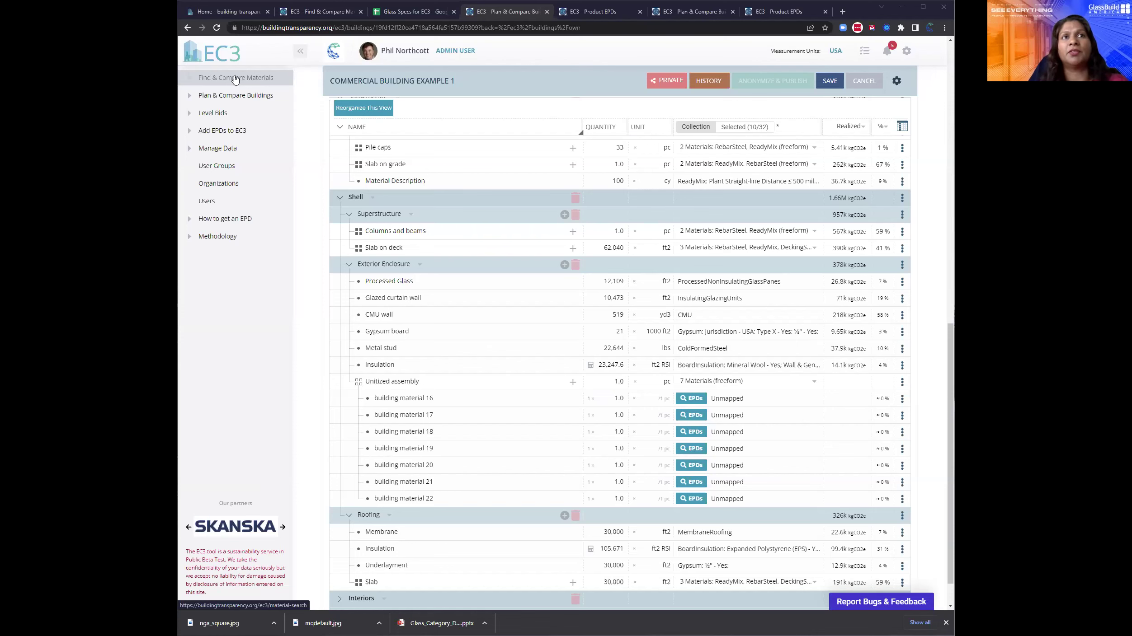
# Leave the building unsaved, choose Openings › Glazing › Parts › Insulating Glazing Units, and search
pyautogui.click(235, 79)
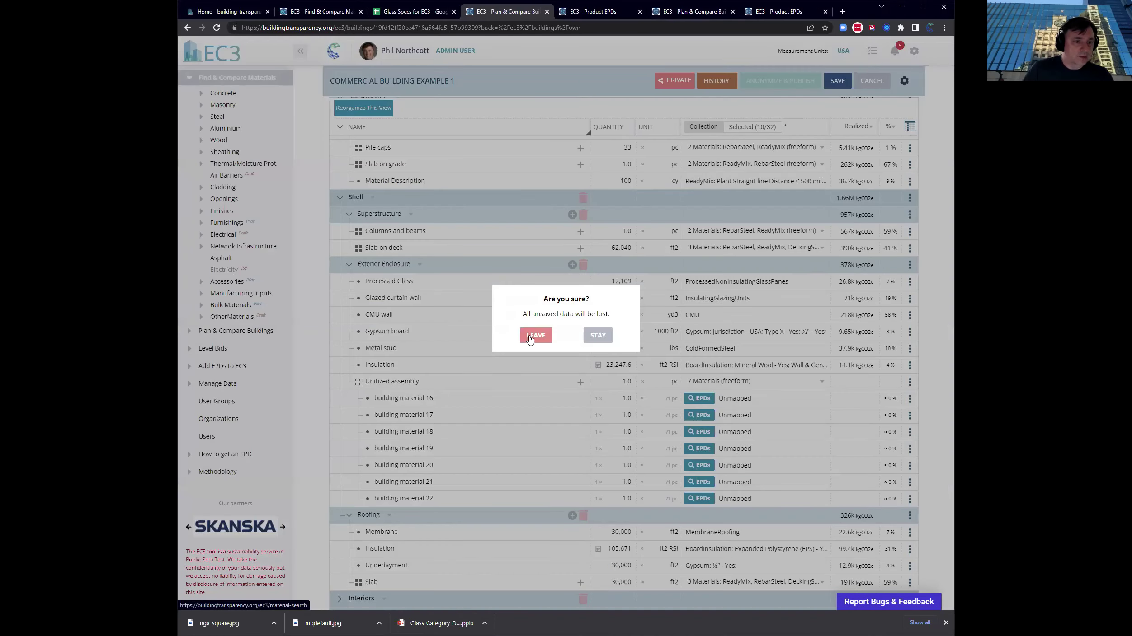
pyautogui.click(530, 339)
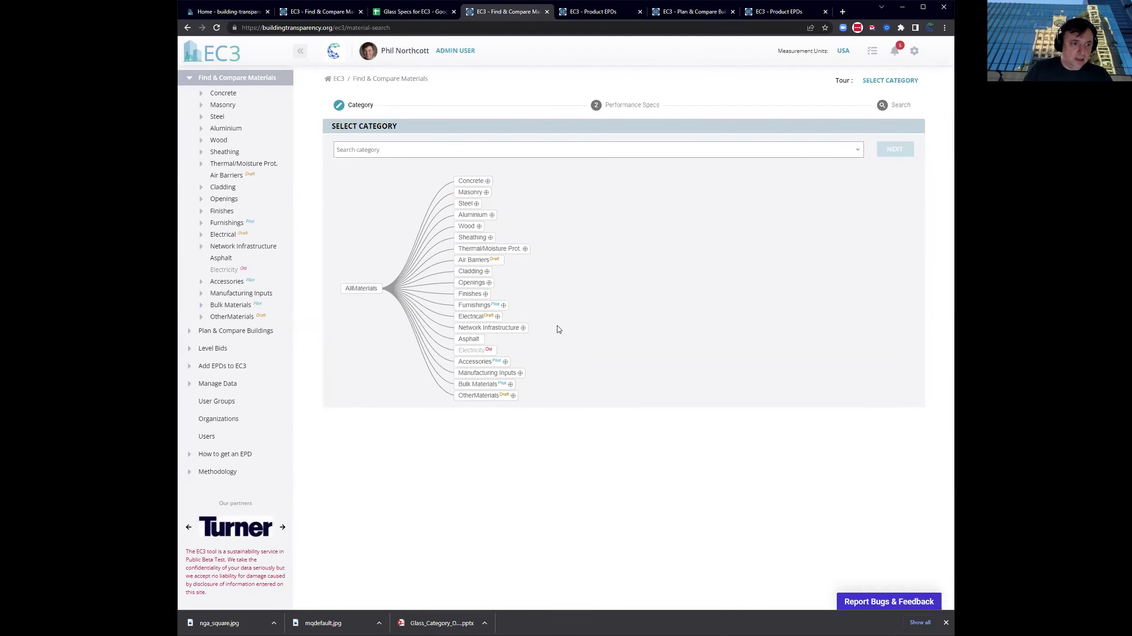
pyautogui.click(487, 283)
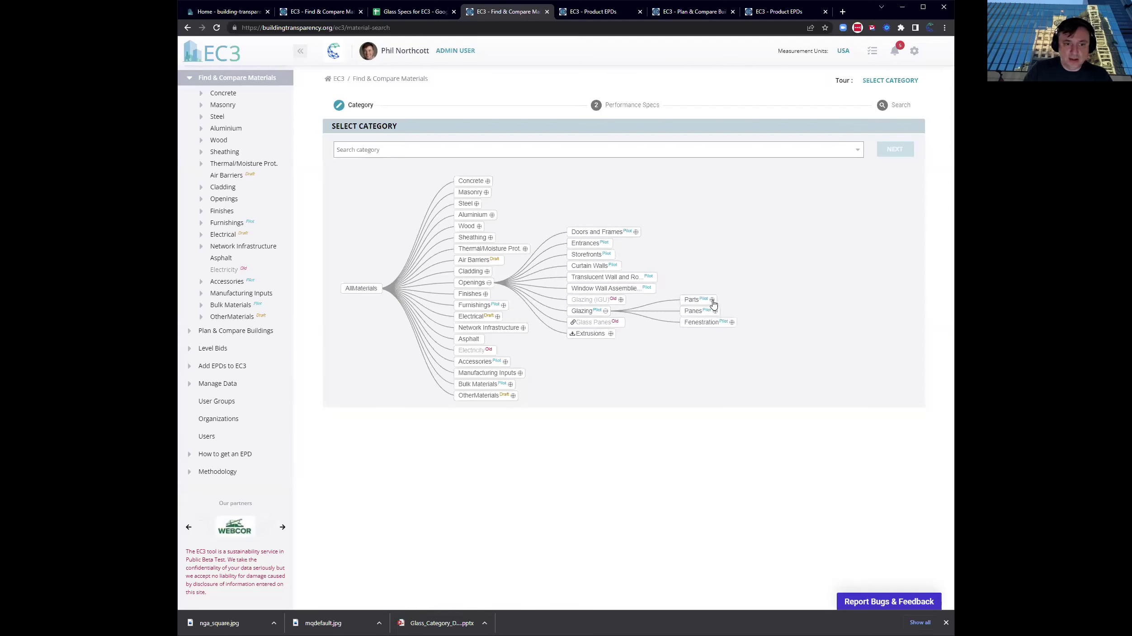
pyautogui.click(712, 300)
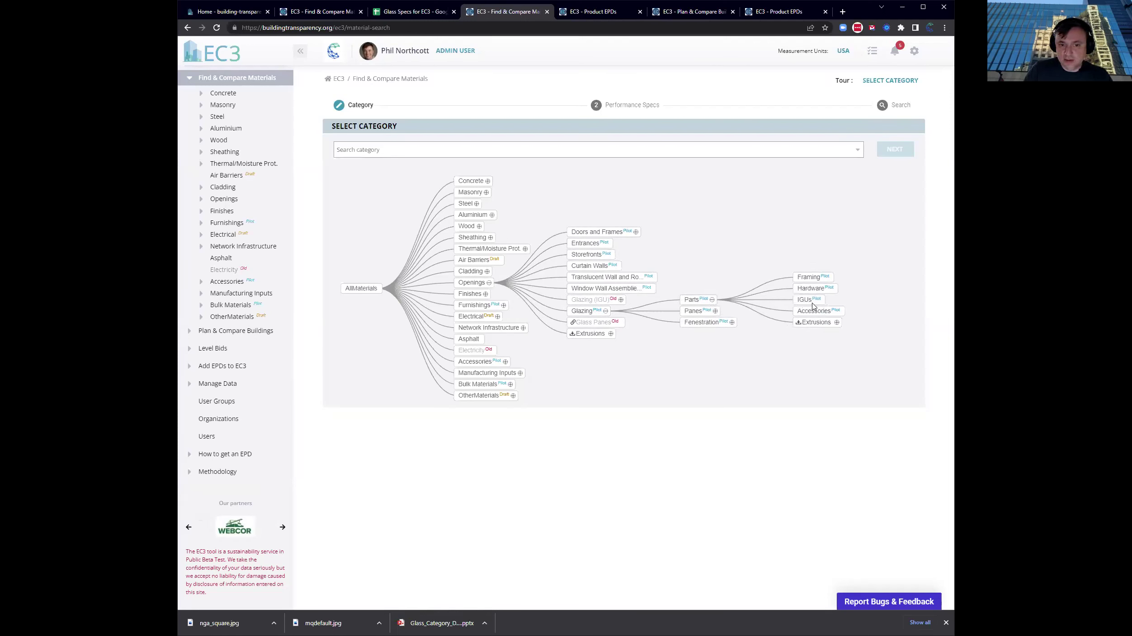
pyautogui.click(808, 302)
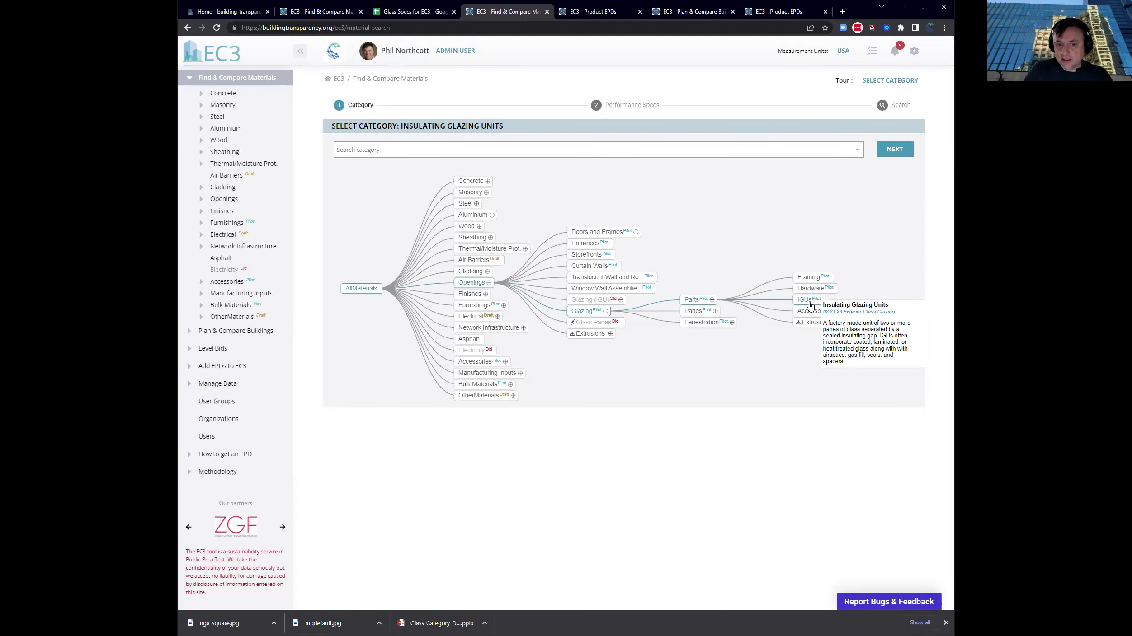
pyautogui.click(890, 149)
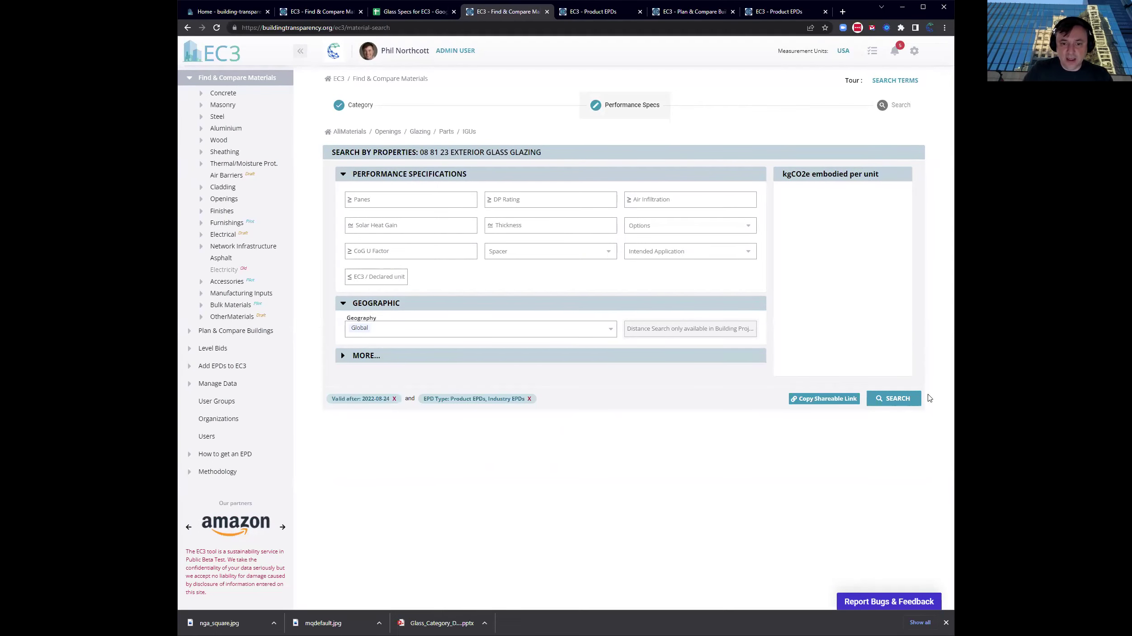
pyautogui.click(897, 402)
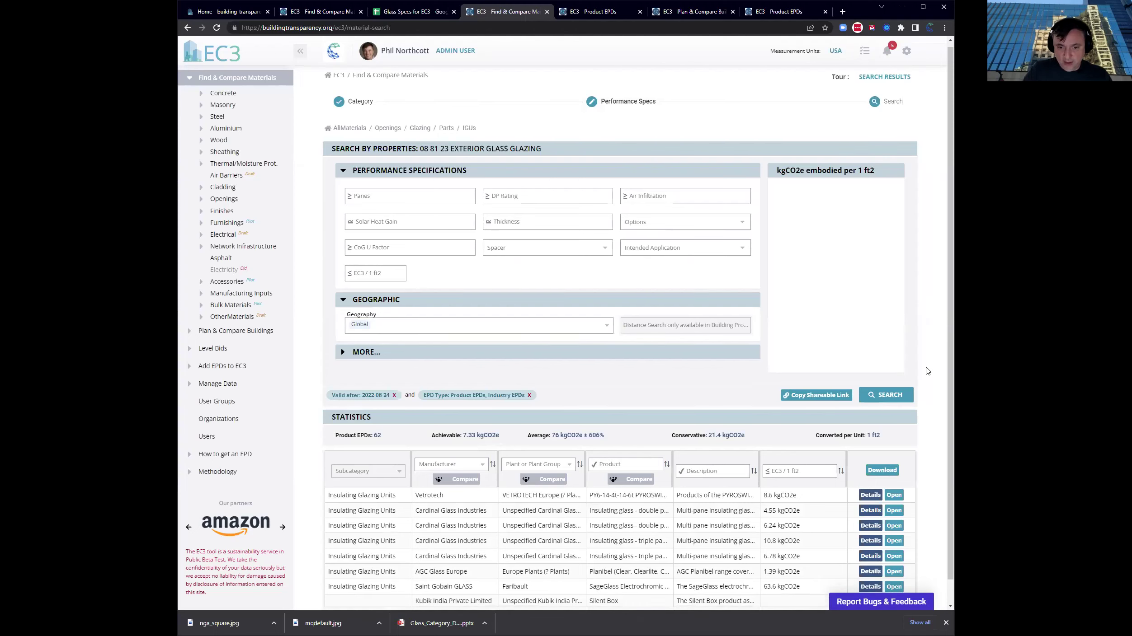
# Scroll through the IGU search statistics and the table of 62 product EPDs
pyautogui.scroll(-1, 933, 432)
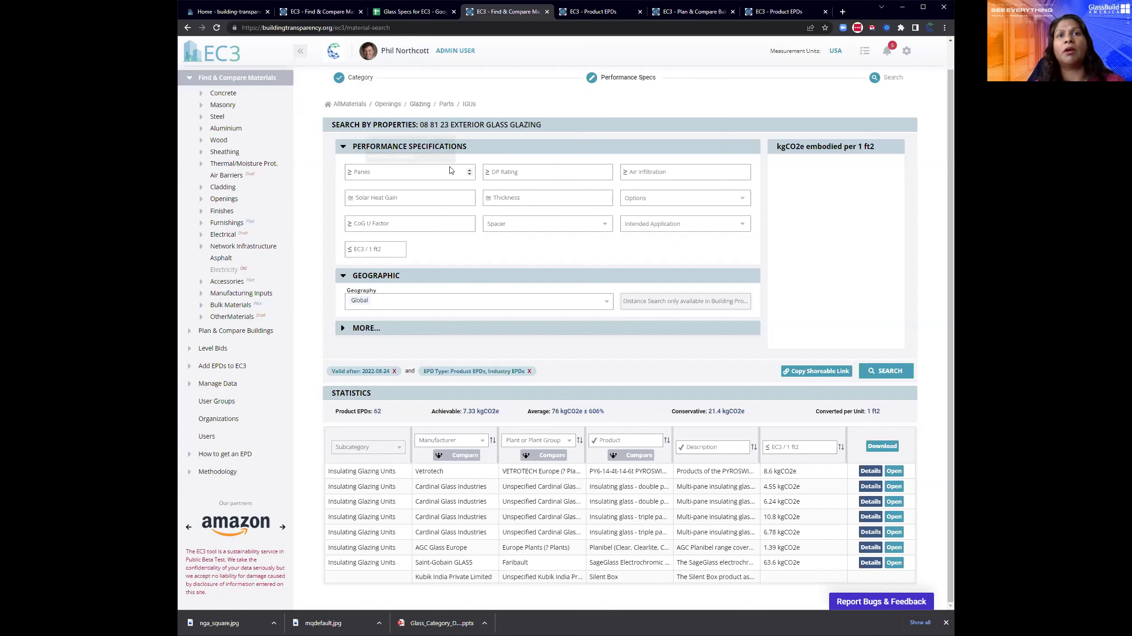
pyautogui.scroll(1, 481, 114)
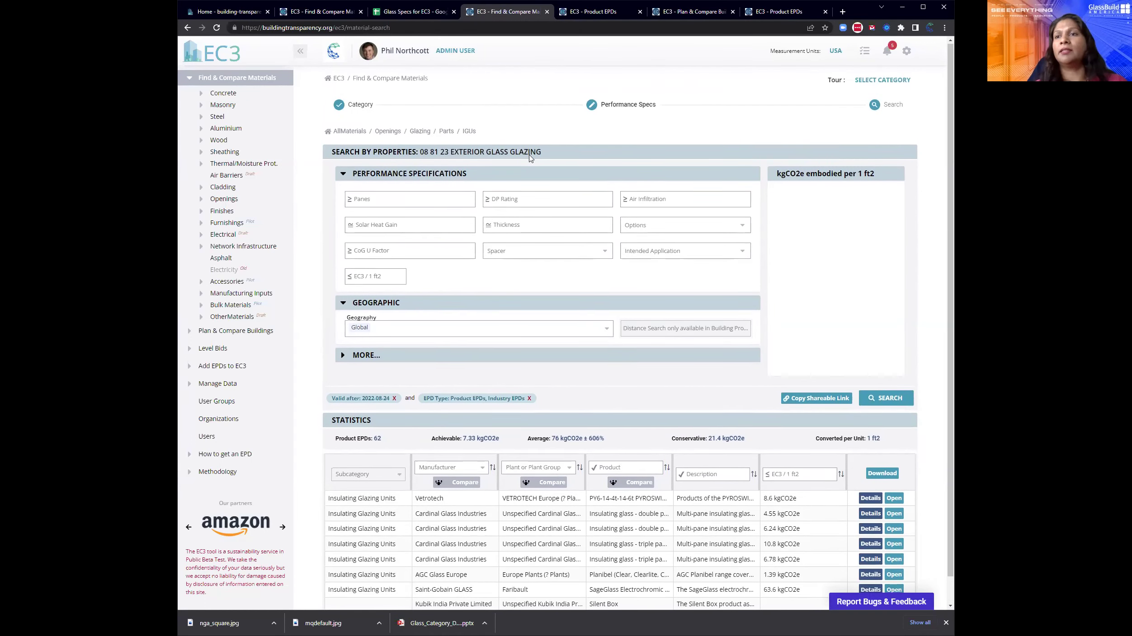
pyautogui.scroll(-1, 534, 156)
pyautogui.scroll(1, 544, 163)
pyautogui.scroll(-1, 546, 163)
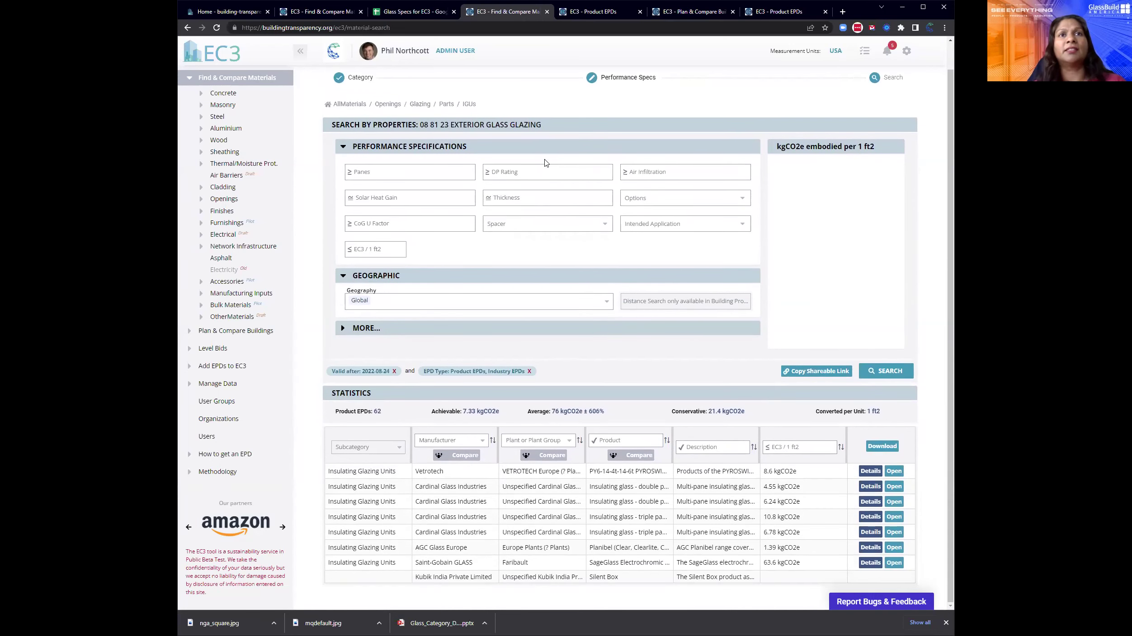
pyautogui.scroll(1, 844, 249)
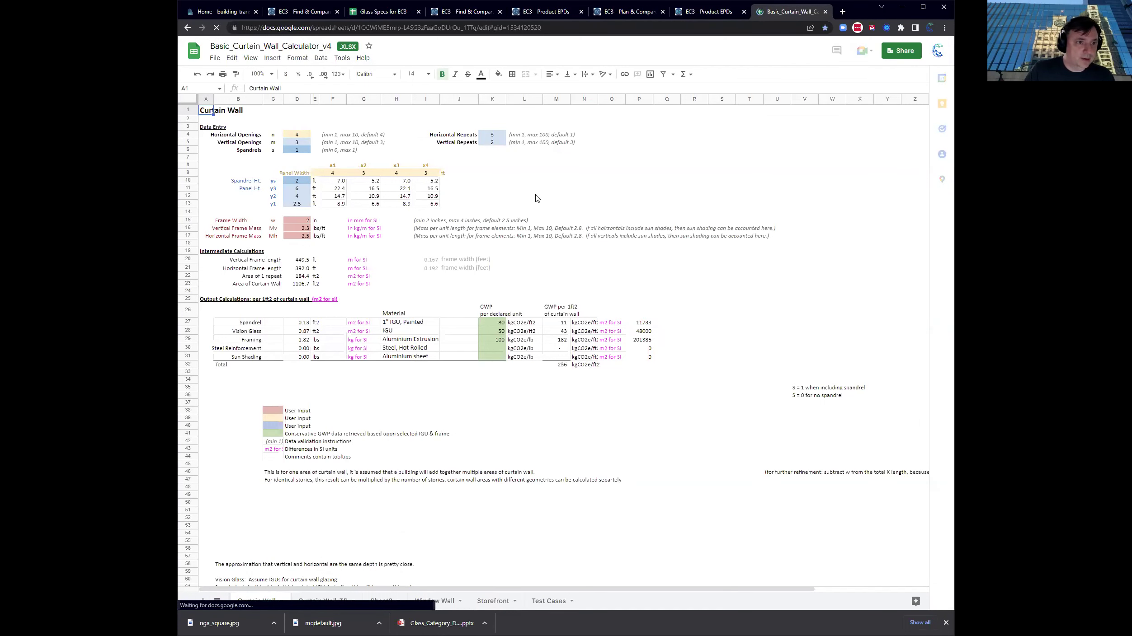
# Review the calculator's input cells, including the horizontal openings value of 4
pyautogui.click(537, 198)
pyautogui.scroll(-2, 538, 197)
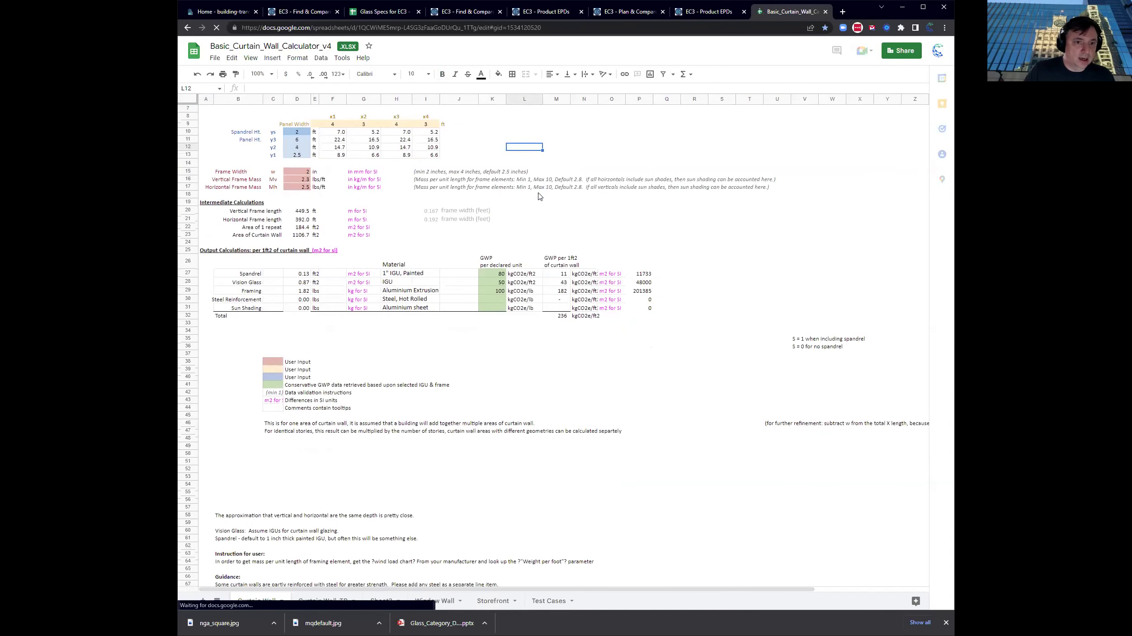
pyautogui.scroll(2, 538, 197)
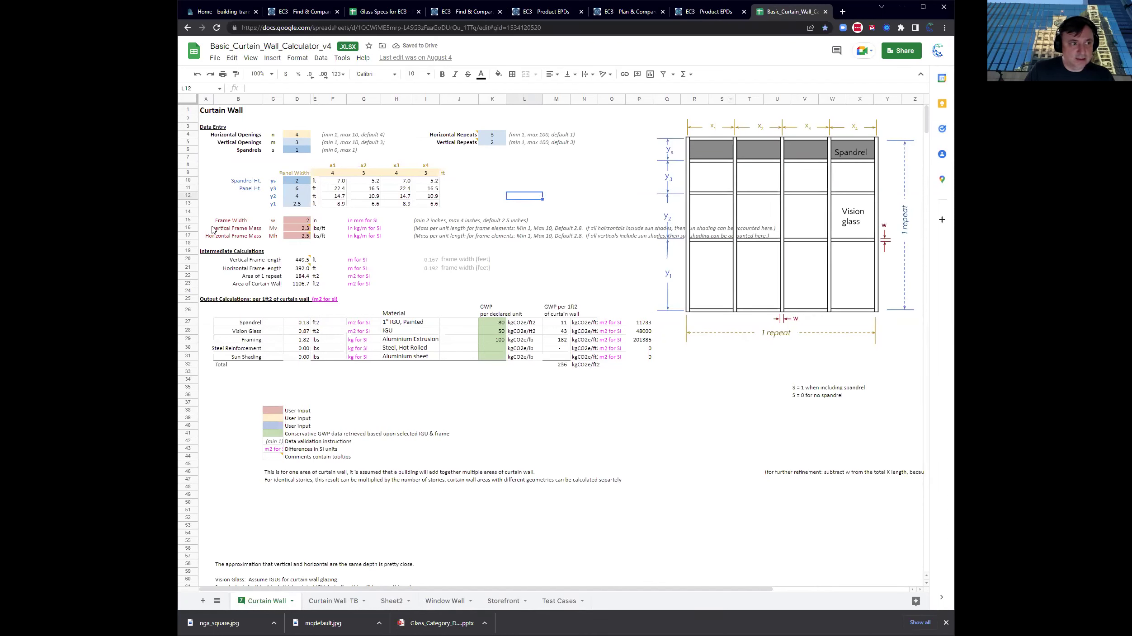
pyautogui.click(213, 198)
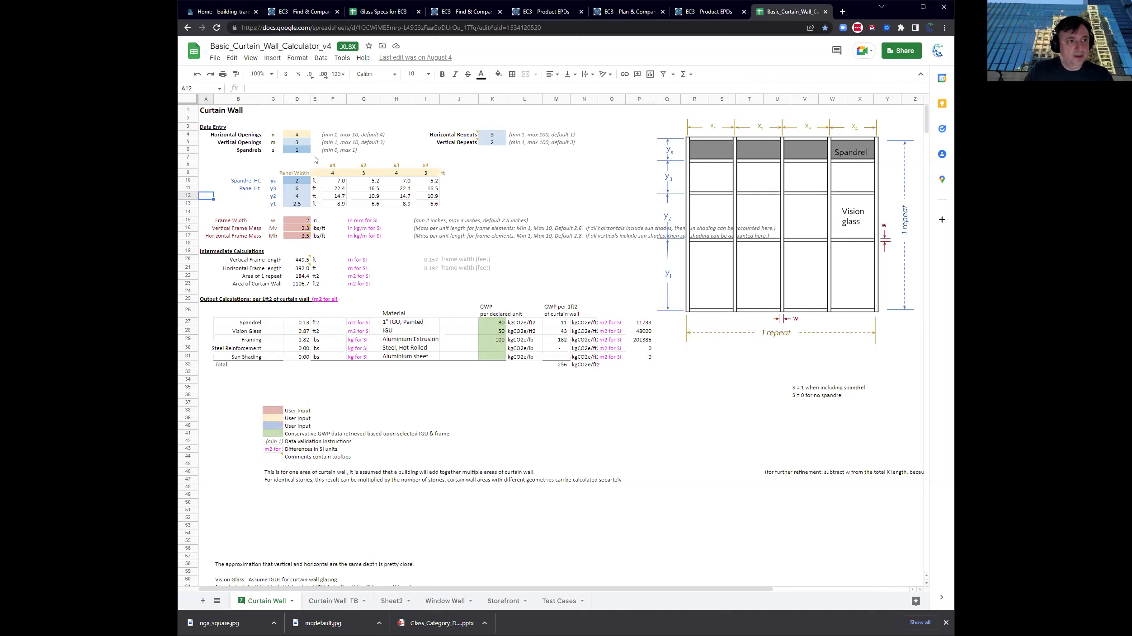
pyautogui.click(298, 135)
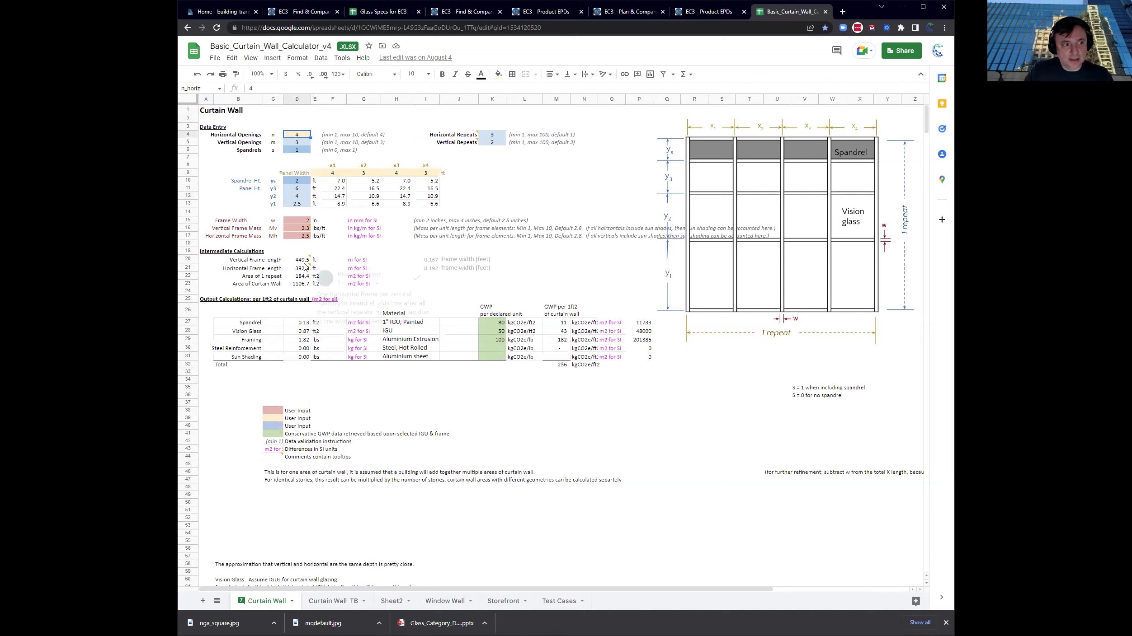
# Walk through the Spandrel, Vision Glass and Framing outputs, noting Aluminium Extrusion and Steel, Hot Rolled
pyautogui.click(252, 324)
pyautogui.click(249, 332)
pyautogui.click(247, 341)
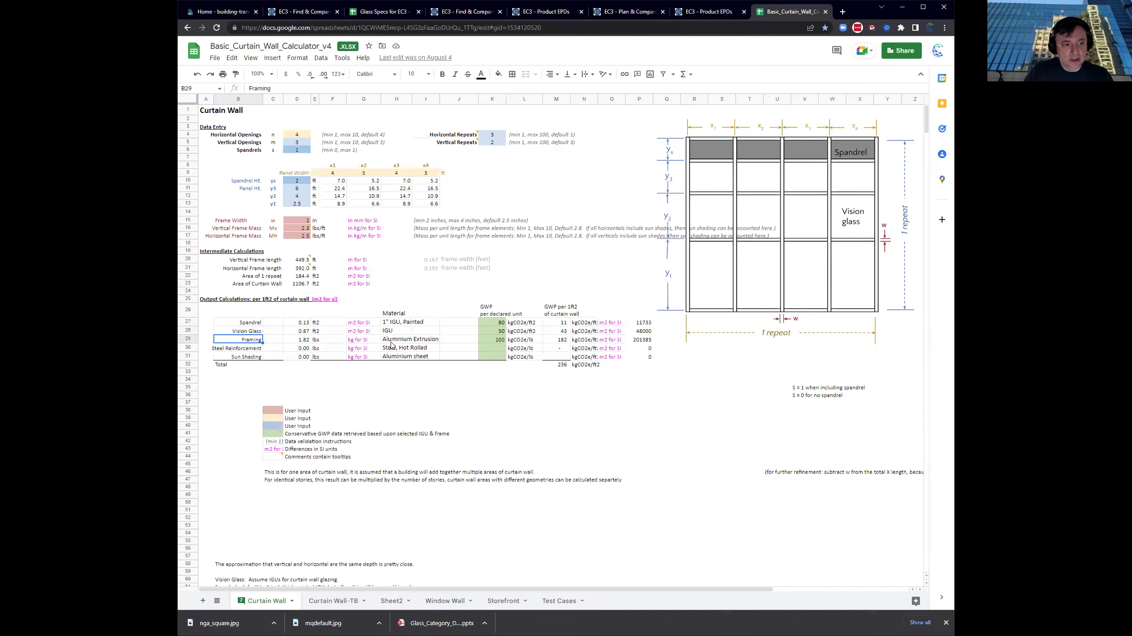
pyautogui.click(390, 342)
pyautogui.click(392, 349)
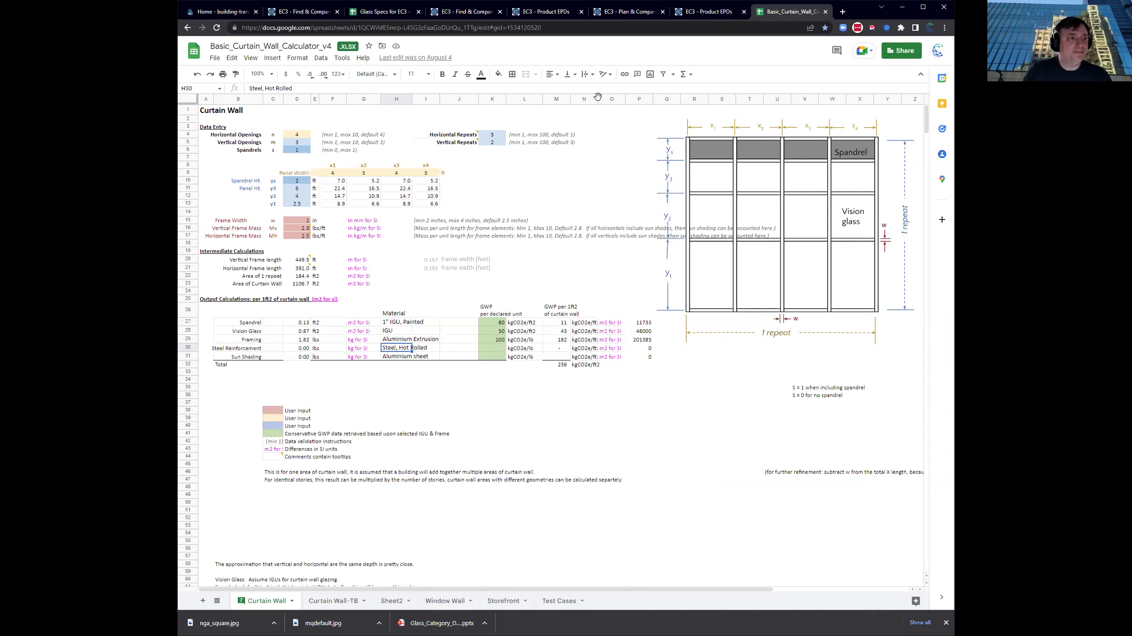
pyautogui.moveTo(207, 115); pyautogui.dragTo(872, 355)
pyautogui.click(661, 380)
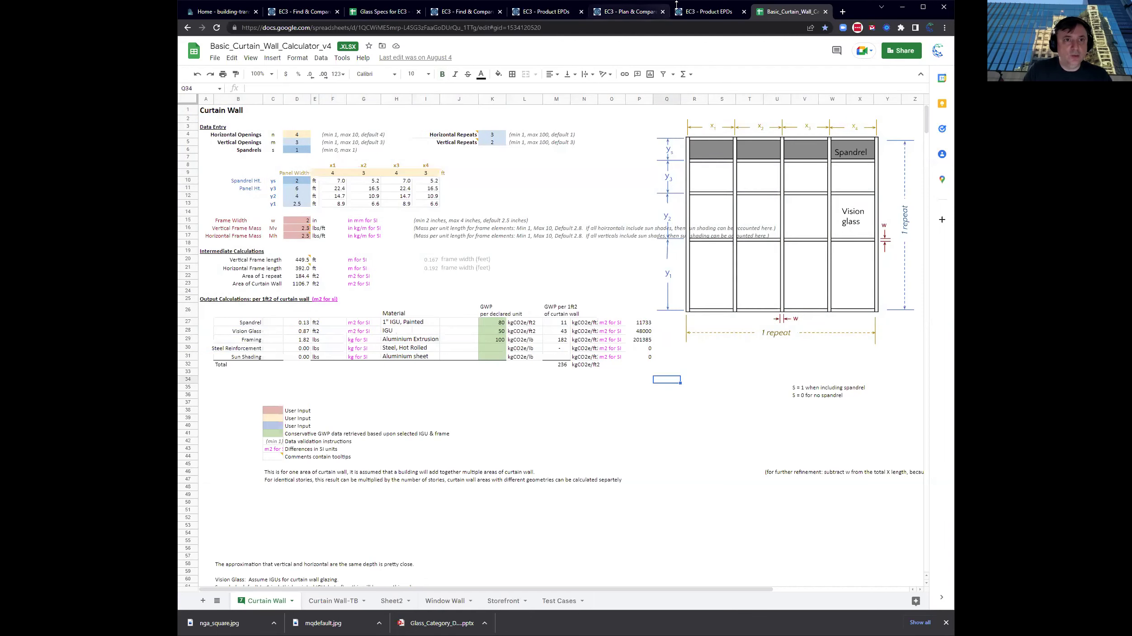
# Close the EC3 product EPD page and go back to the EC3 building project
pyautogui.click(705, 14)
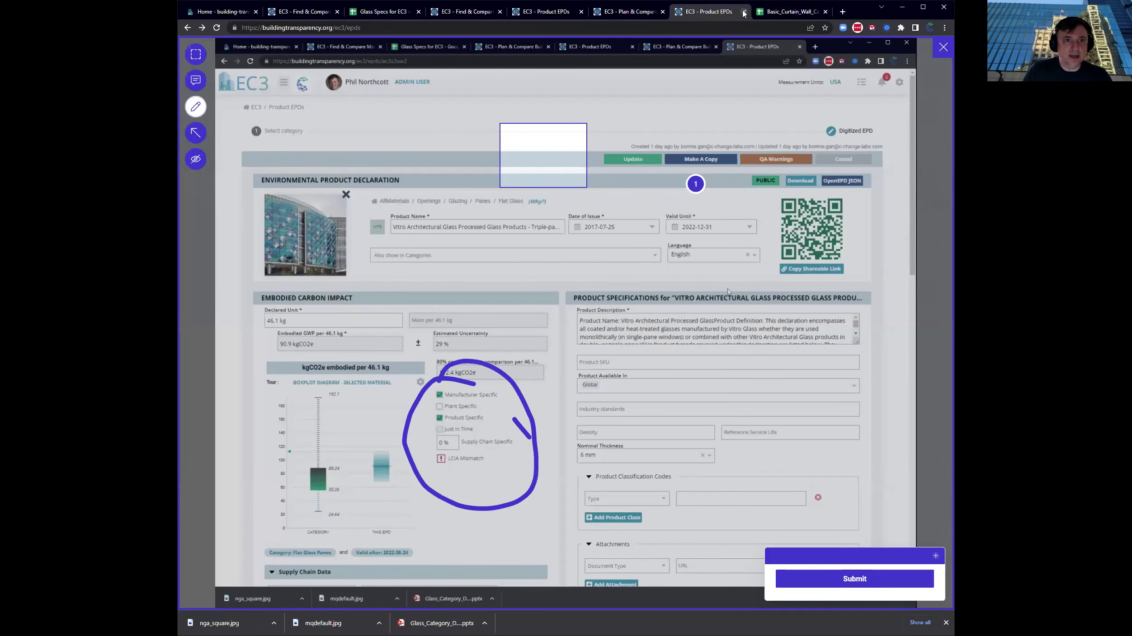
pyautogui.click(743, 12)
pyautogui.click(629, 12)
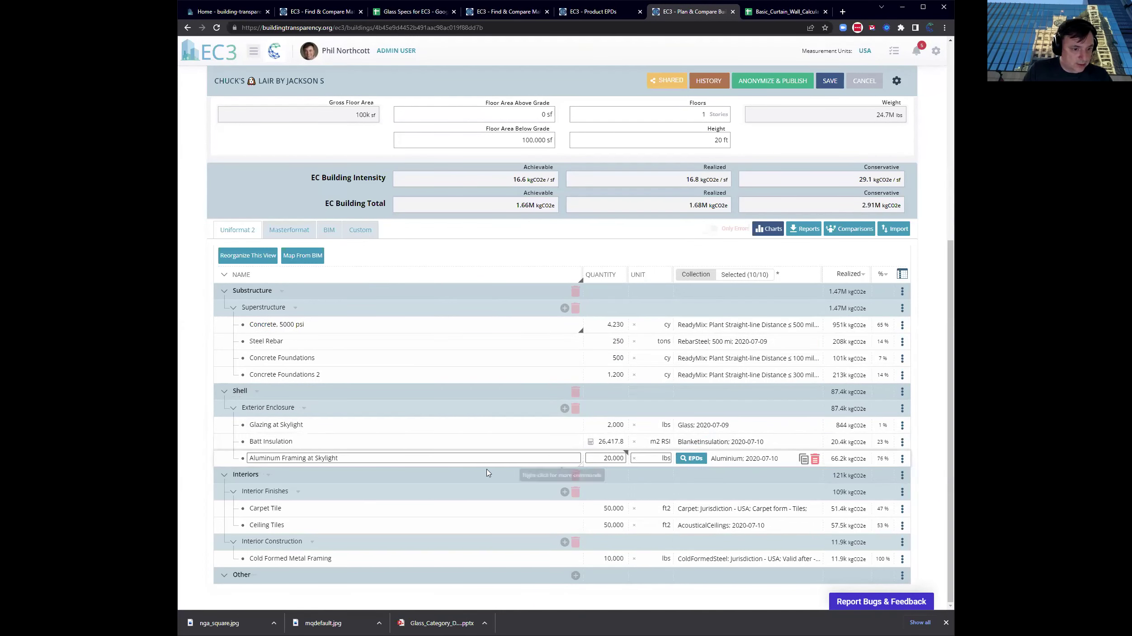
# Add a multi-material element under Exterior Enclosure from the Slab On Metal Deck template
pyautogui.click(565, 409)
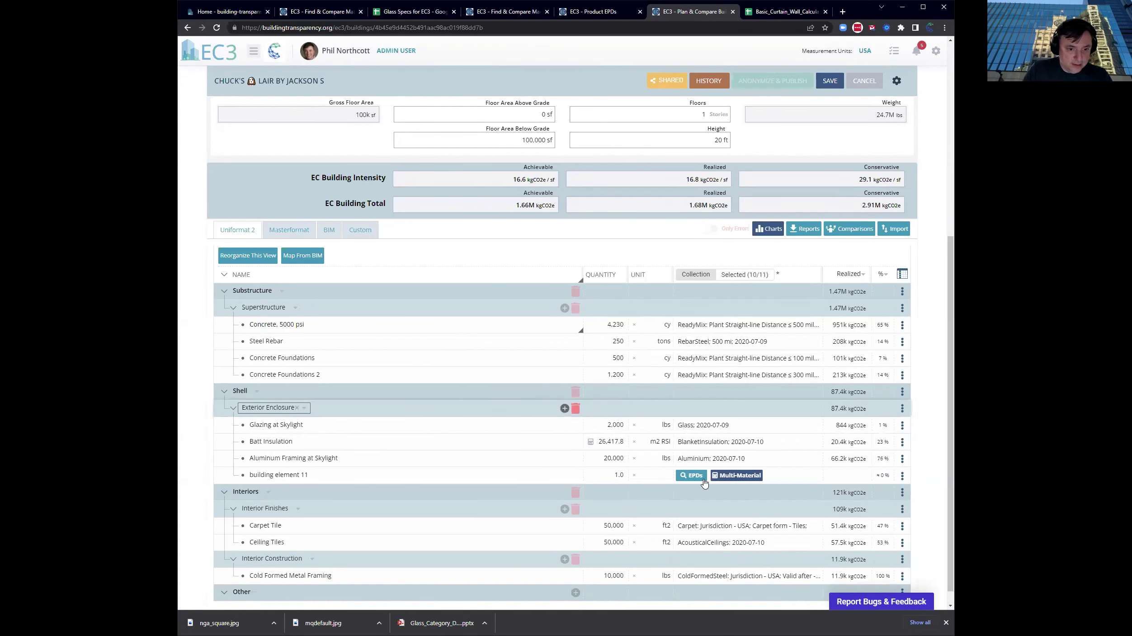
pyautogui.click(740, 478)
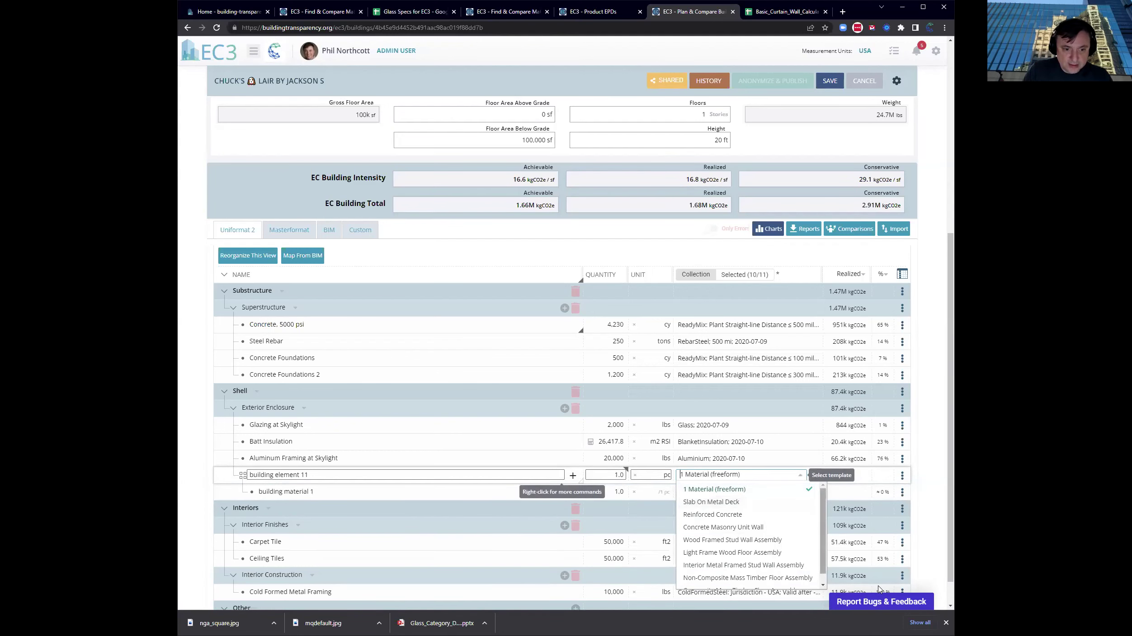
pyautogui.click(763, 508)
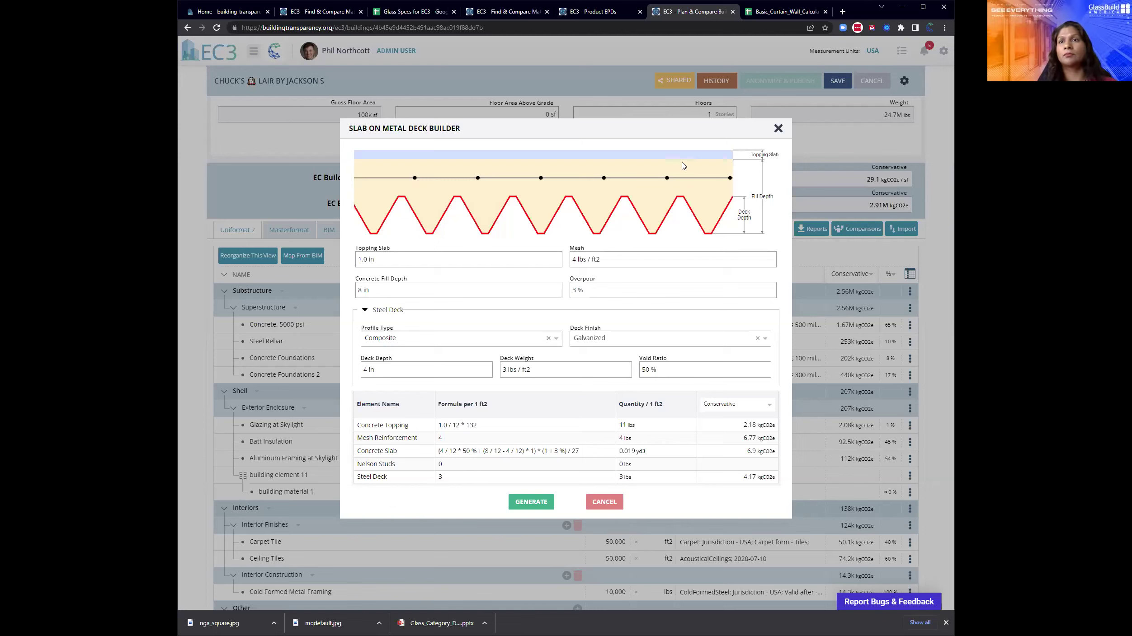
# Keep the Composite deck profile and set the Overpour to 5 %
pyautogui.click(491, 344)
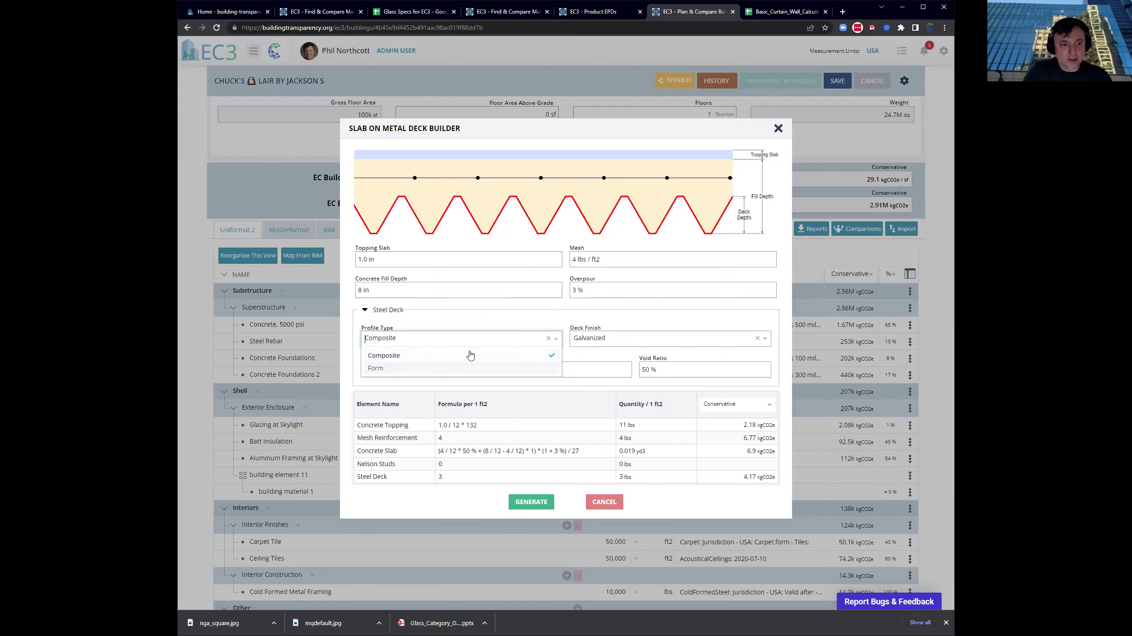
pyautogui.click(470, 355)
pyautogui.click(624, 338)
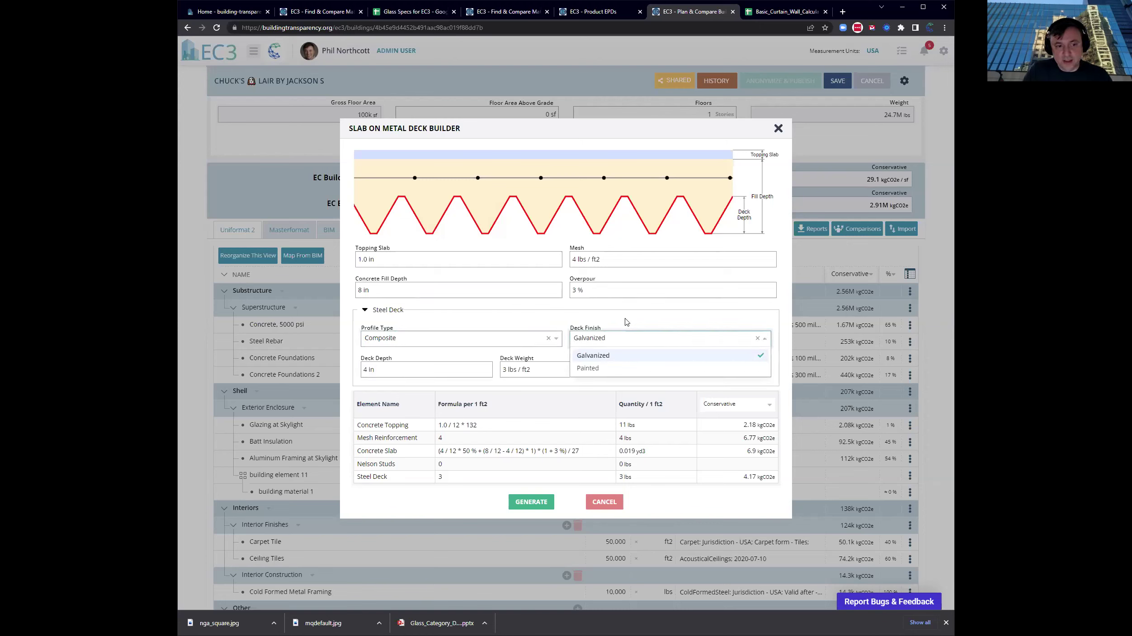
pyautogui.click(610, 319)
pyautogui.doubleClick(575, 294)
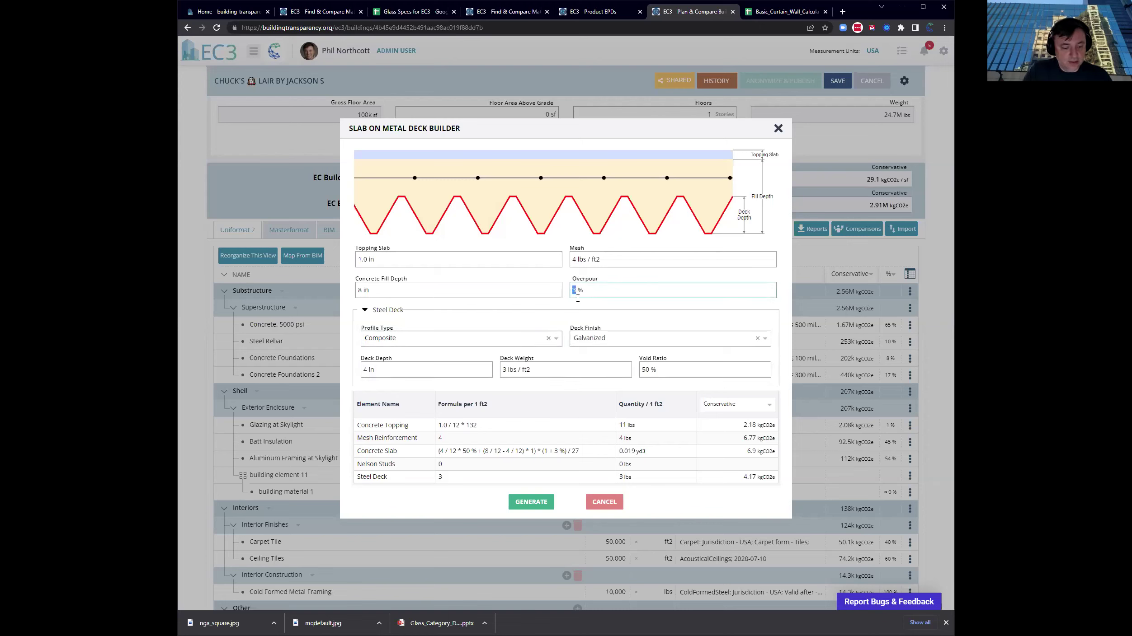
pyautogui.write('5')
pyautogui.click(501, 304)
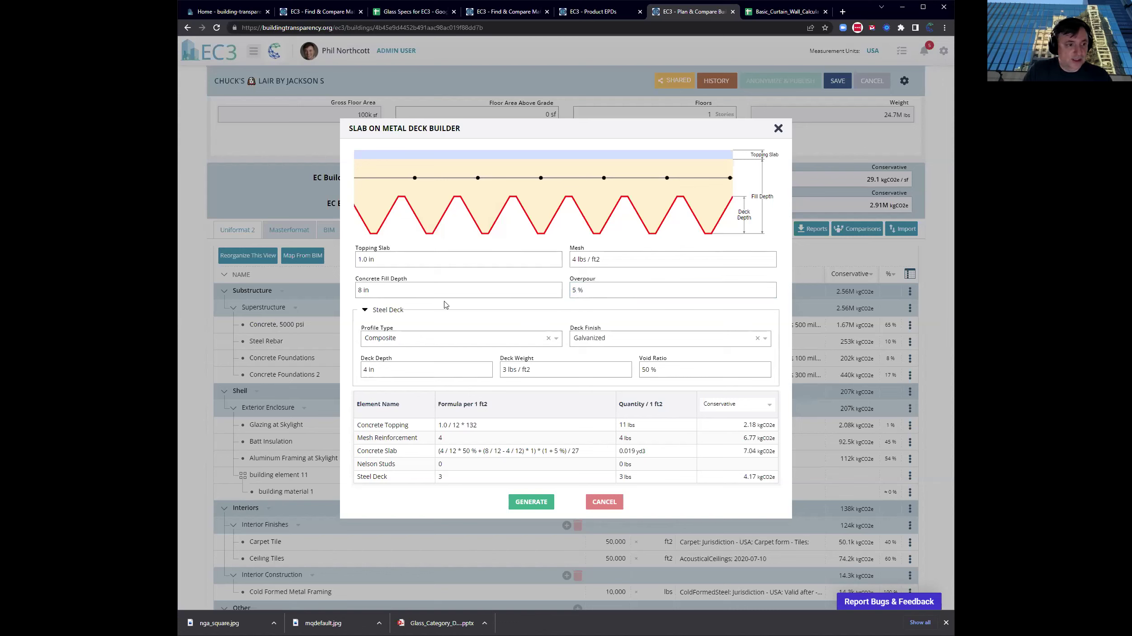
# Set Concrete Fill Depth to 4 in and Deck Depth to 2 in
pyautogui.doubleClick(360, 290)
pyautogui.write('4')
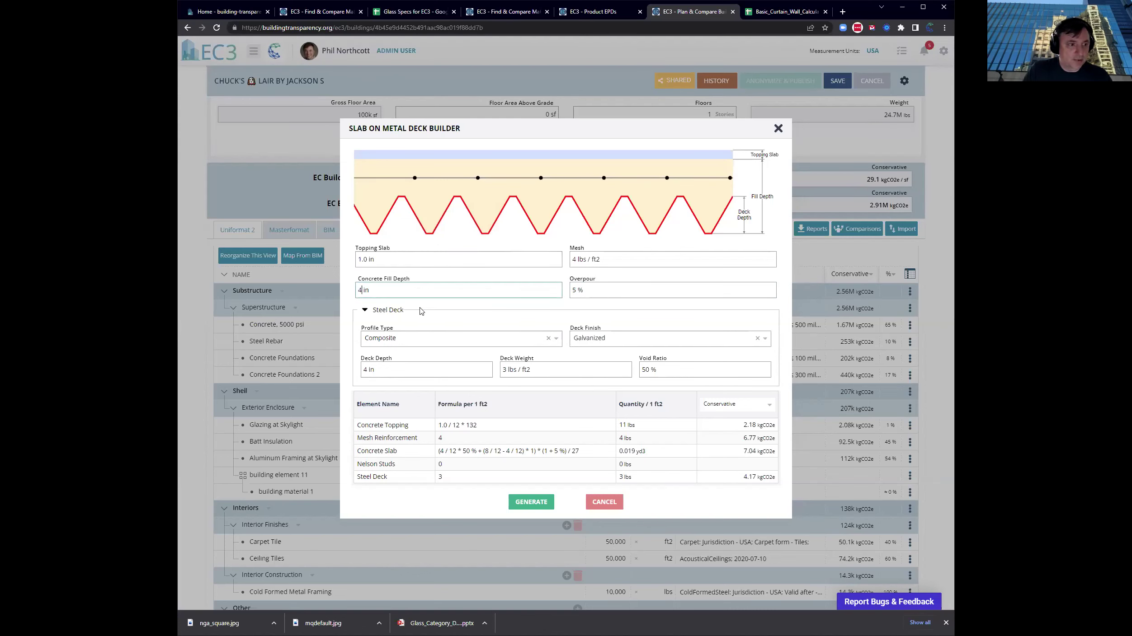
pyautogui.click(422, 311)
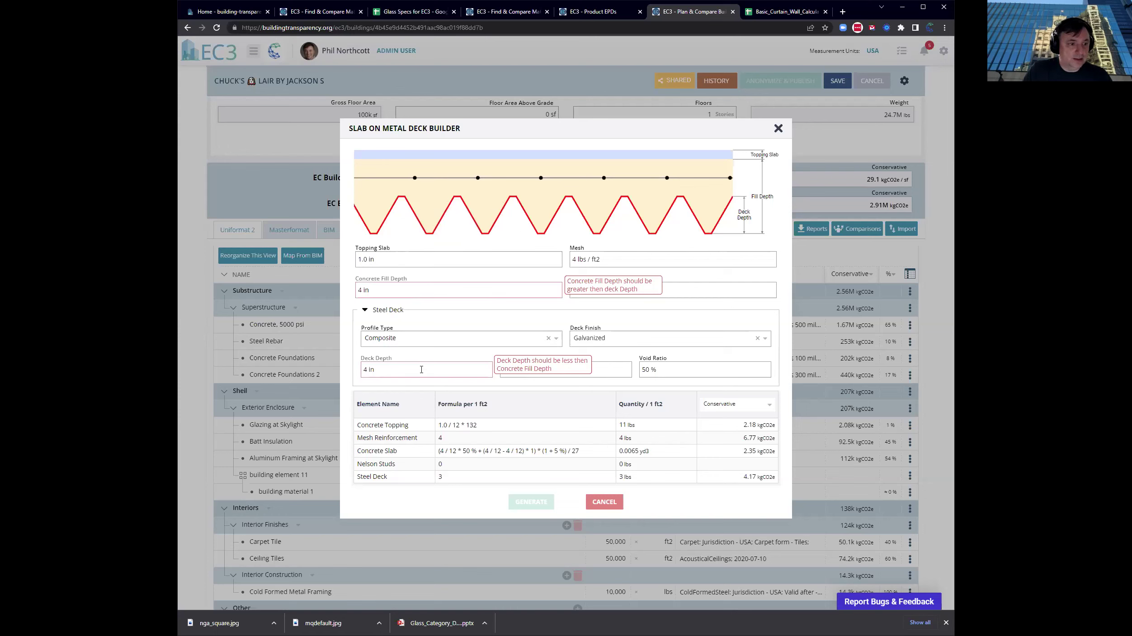
pyautogui.doubleClick(366, 370)
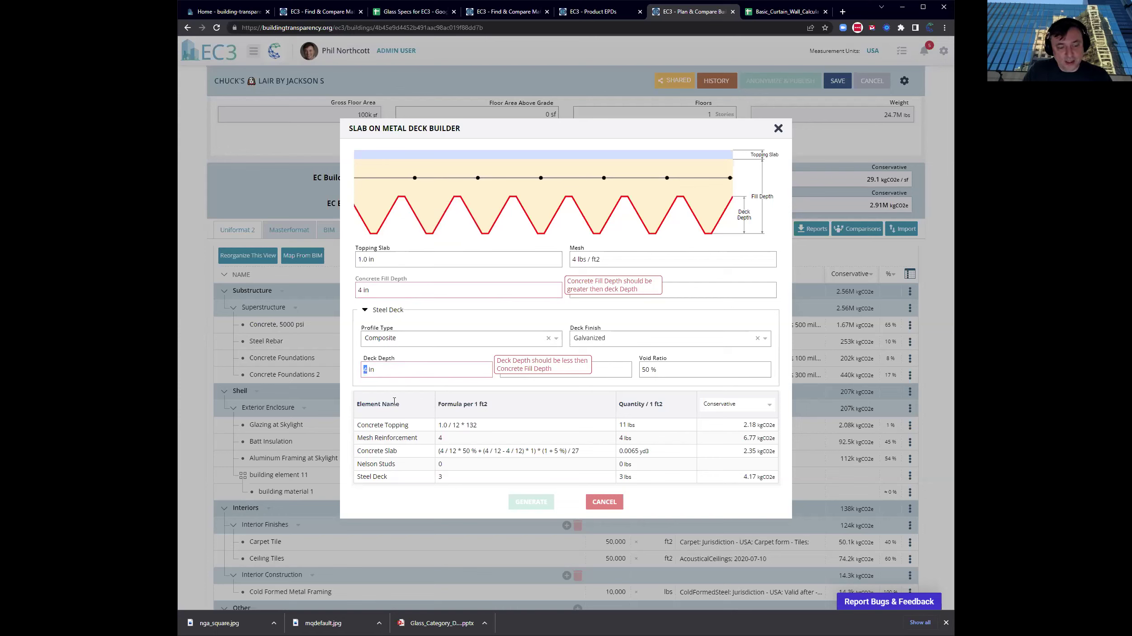
pyautogui.write('2')
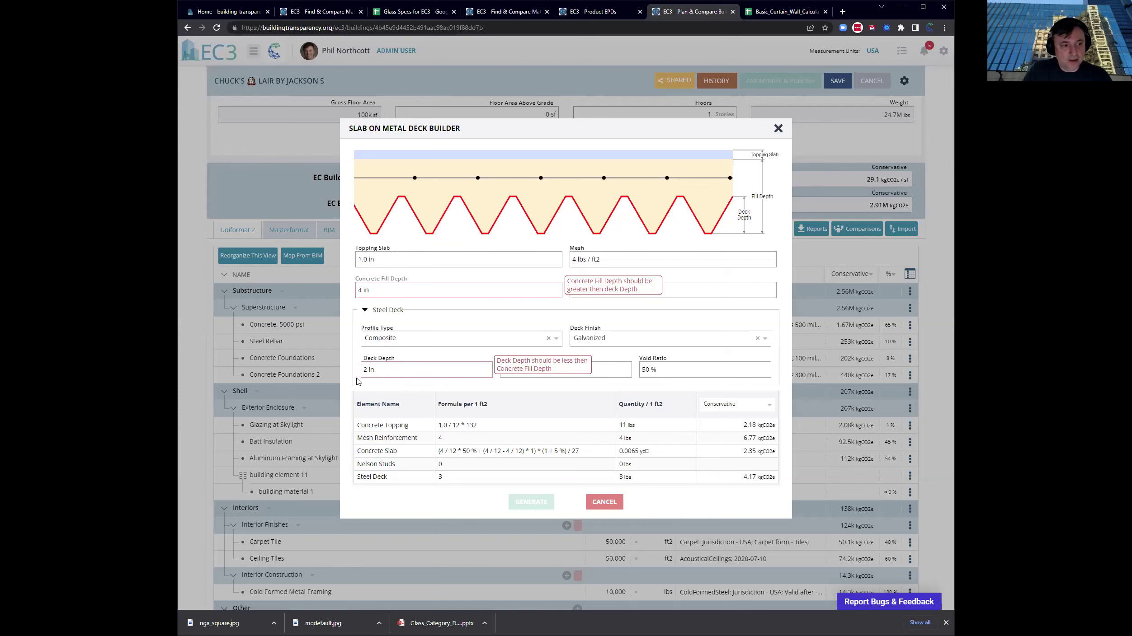
pyautogui.click(402, 312)
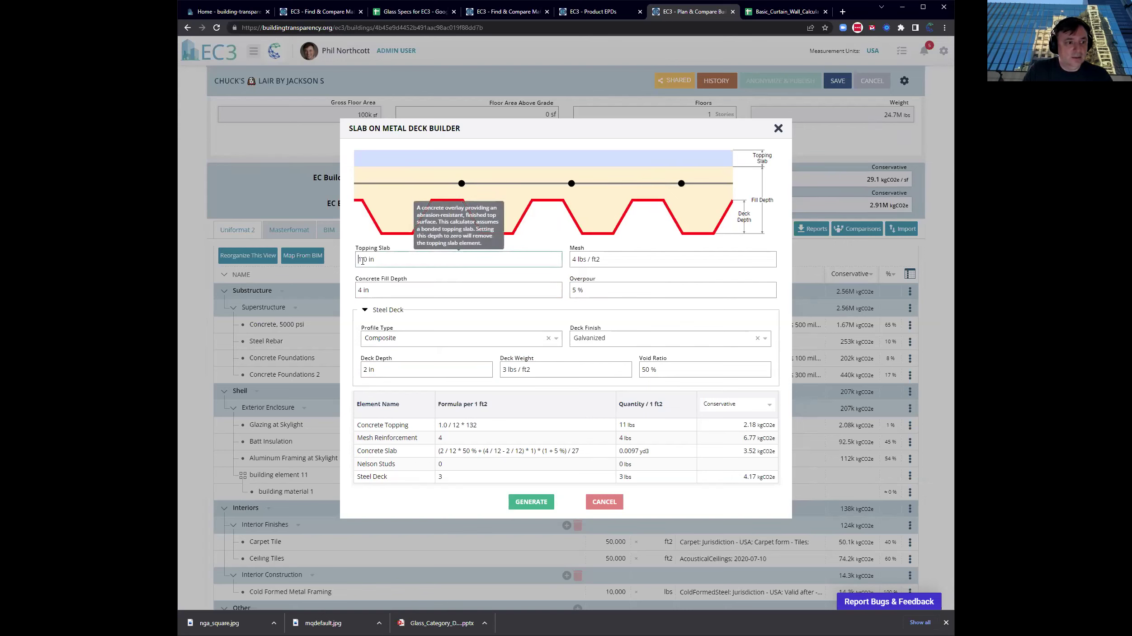
# Set the Topping Slab to 6 mm and generate the deck assembly into building element 11
pyautogui.moveTo(358, 261); pyautogui.dragTo(363, 261)
pyautogui.write('0')
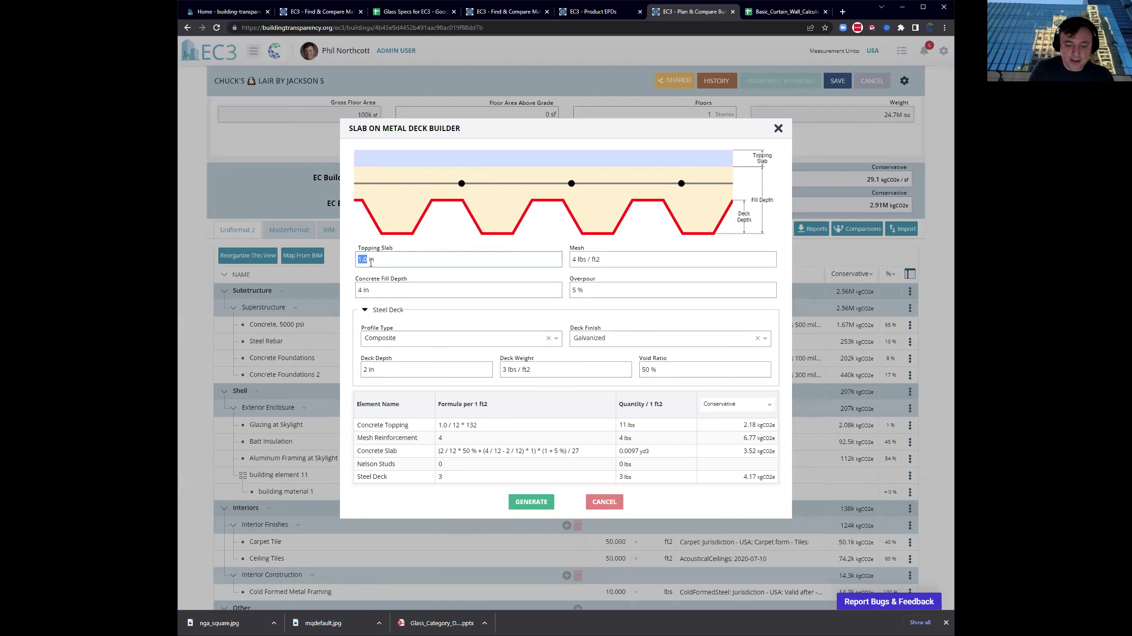
pyautogui.press('Delete')
pyautogui.press('BackSpace')
pyautogui.press('BackSpace')
pyautogui.press('Delete')
pyautogui.press('Delete')
pyautogui.write('6 mm')
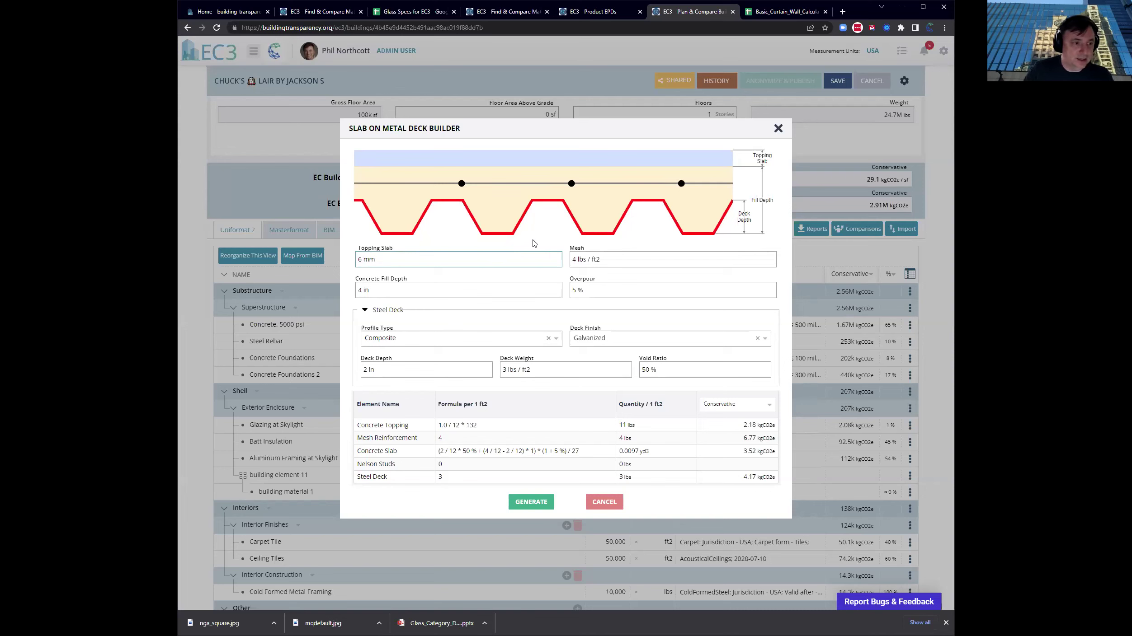
pyautogui.click(465, 238)
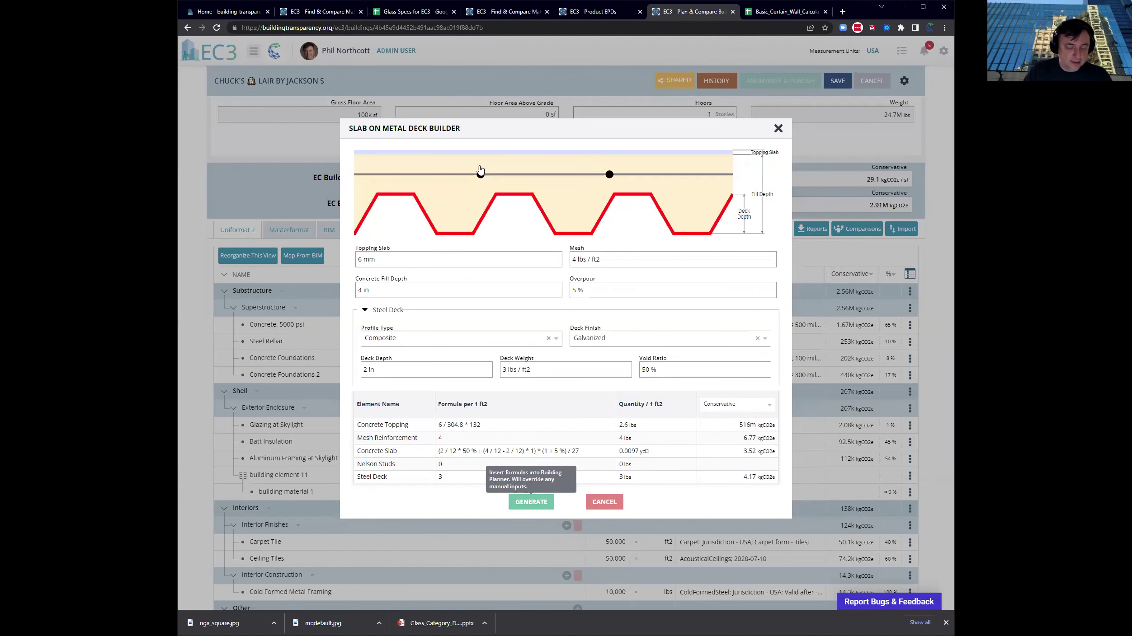
pyautogui.click(531, 501)
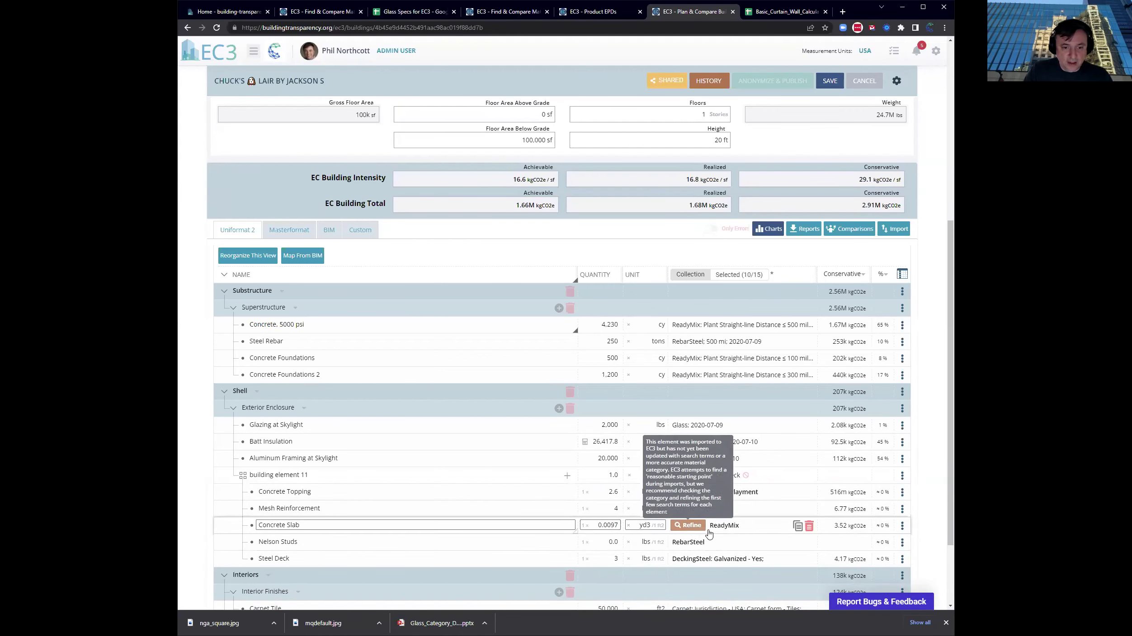
# Refine the Concrete Slab materials with 3000 psi compressive strength and Washington as the region
pyautogui.click(773, 534)
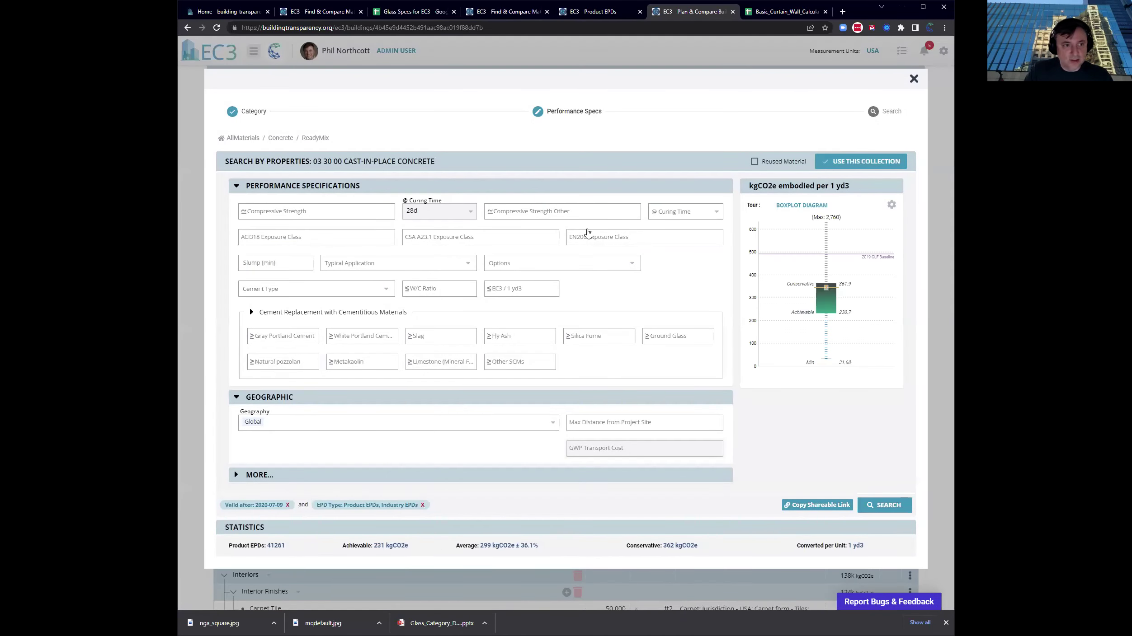
pyautogui.click(335, 212)
pyautogui.write('3')
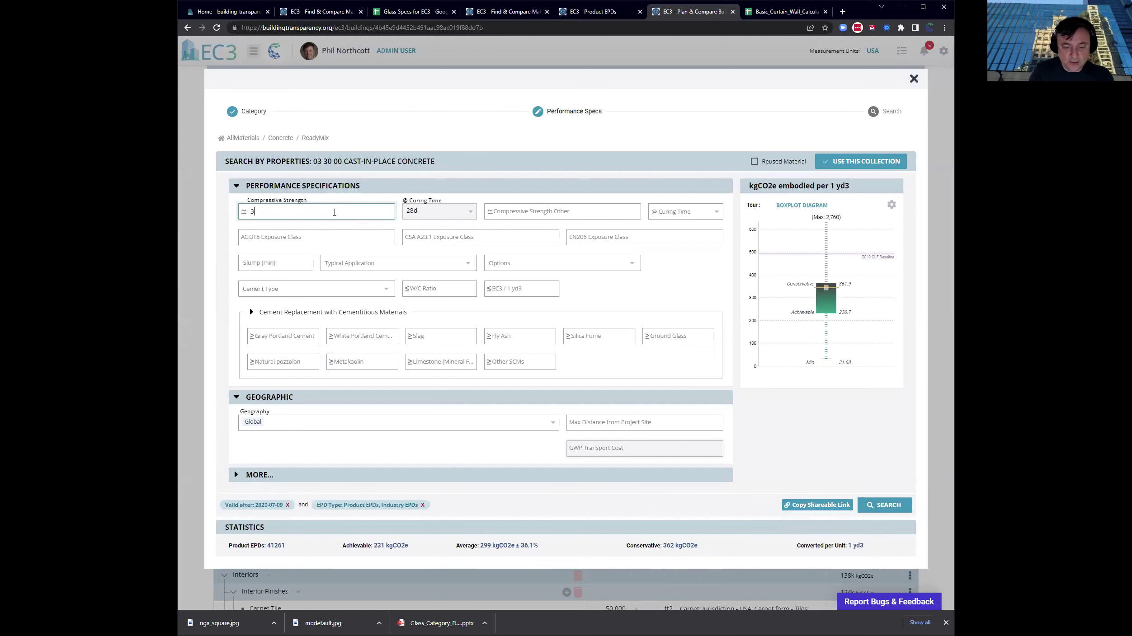
pyautogui.write('000 psi')
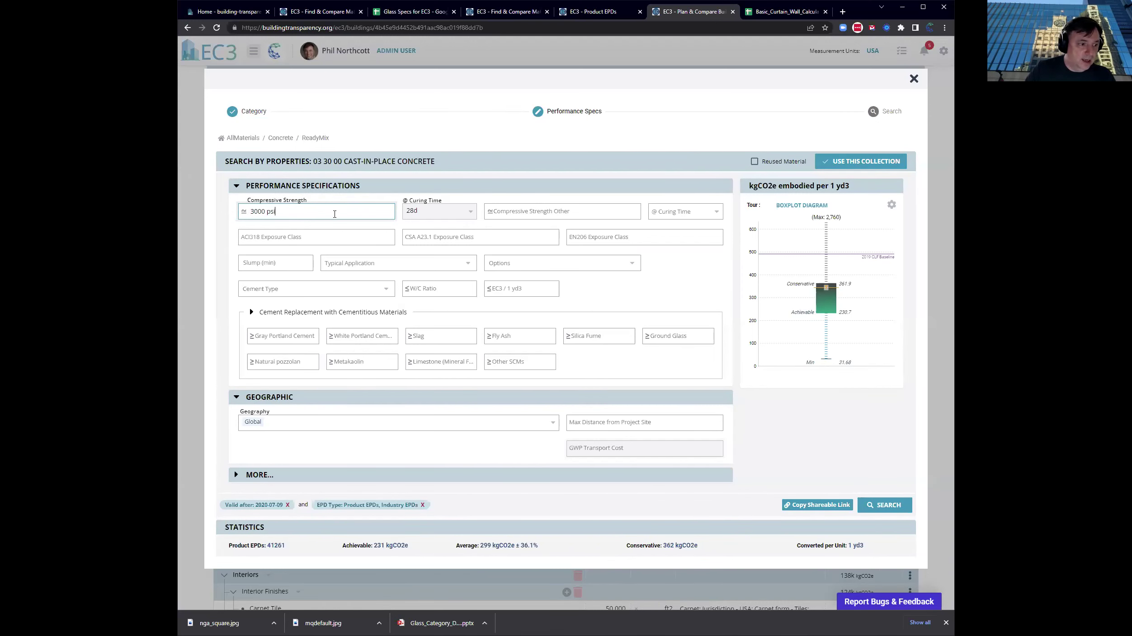
pyautogui.click(360, 427)
pyautogui.write('wa')
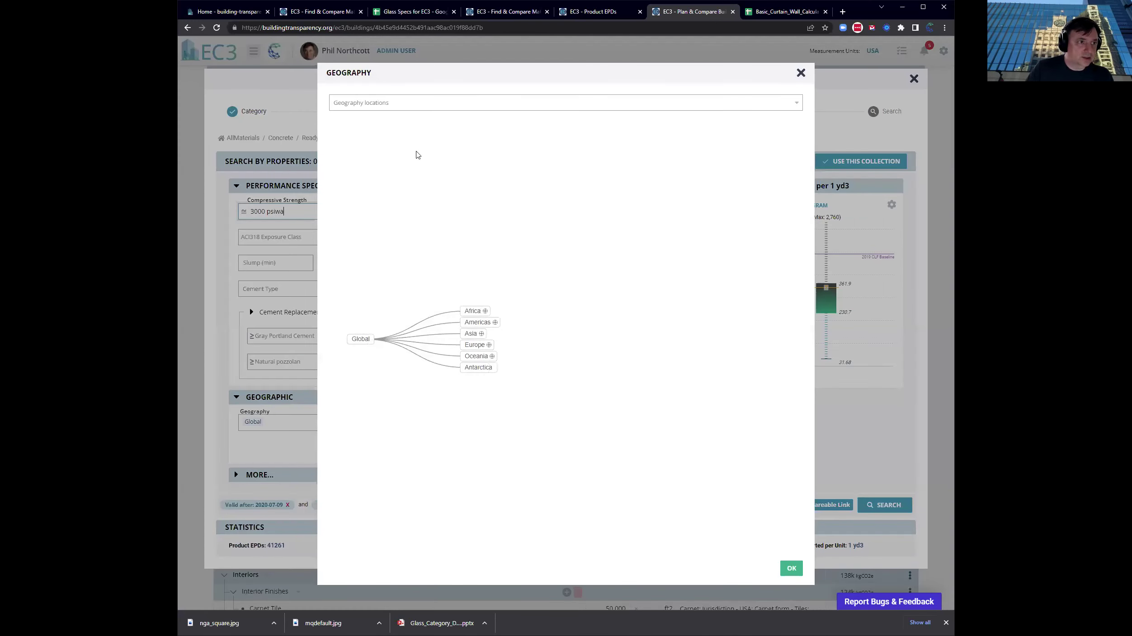
pyautogui.click(421, 103)
pyautogui.write('was')
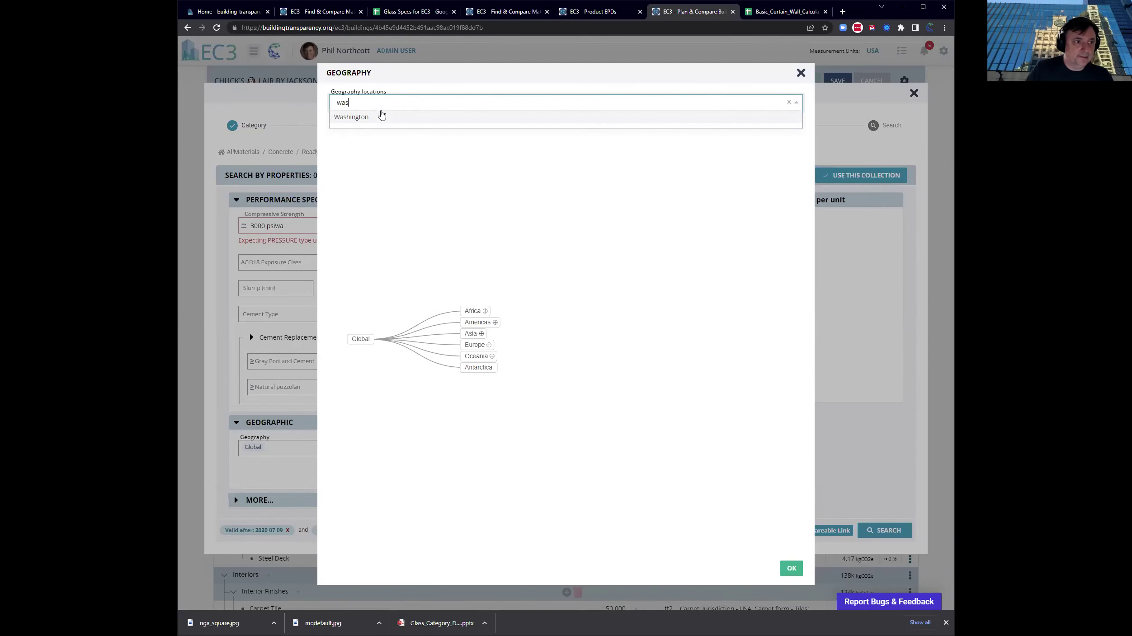
pyautogui.click(375, 124)
pyautogui.press('Escape')
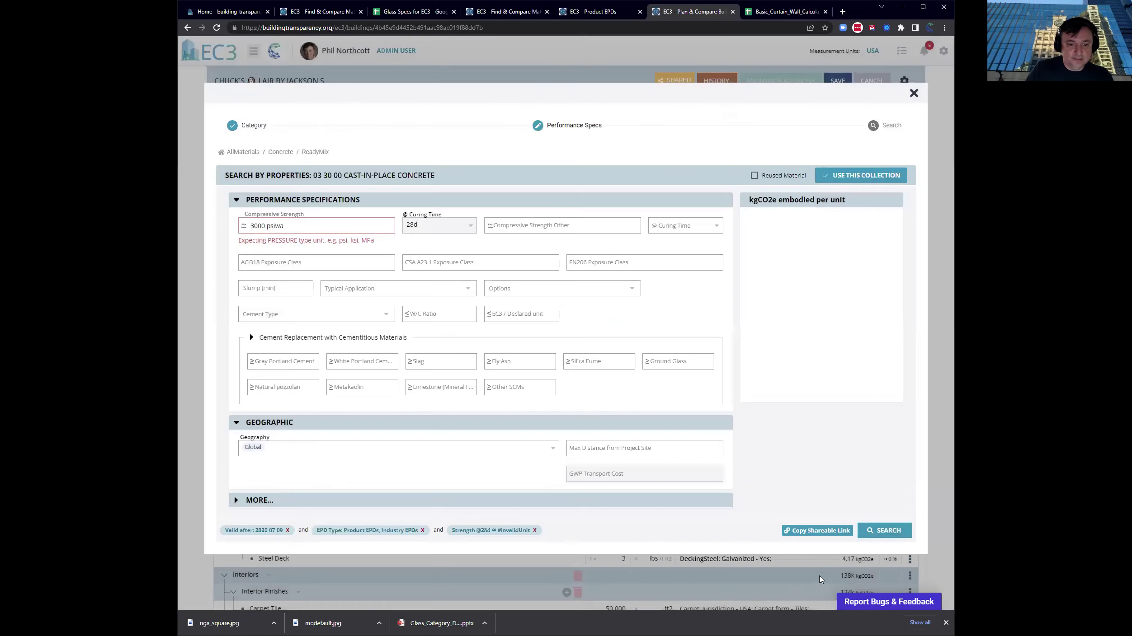
# Correct the 3000 psi entry, run the search, and use this collection for the Concrete Slab
pyautogui.click(298, 227)
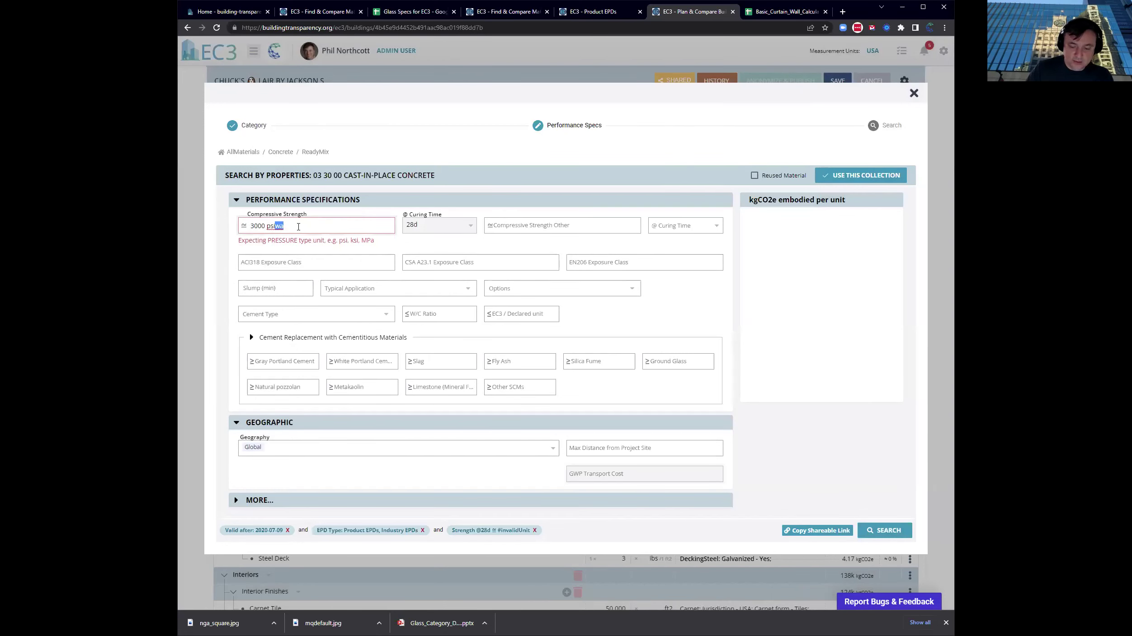
pyautogui.press('BackSpace')
pyautogui.press('BackSpace')
pyautogui.click(424, 134)
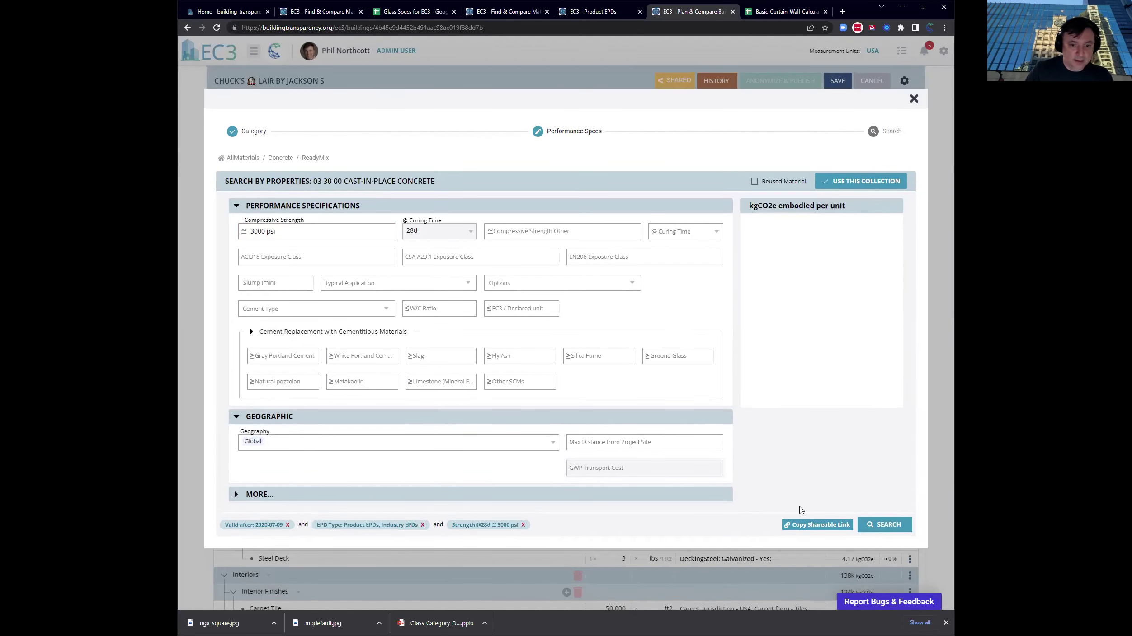
pyautogui.click(880, 523)
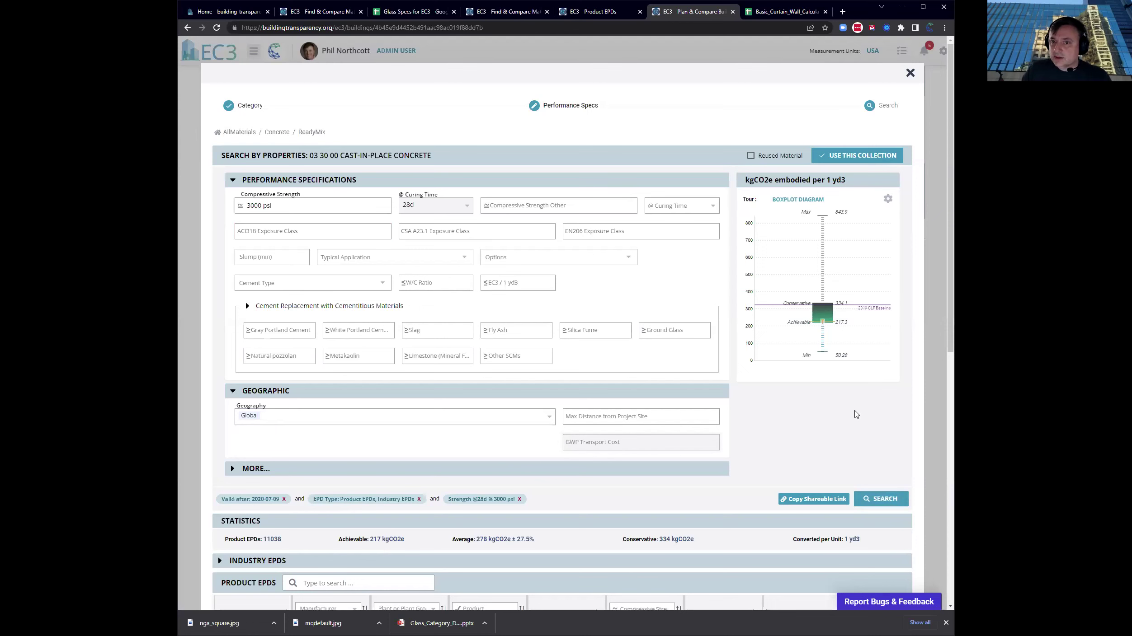
pyautogui.scroll(-1, 857, 413)
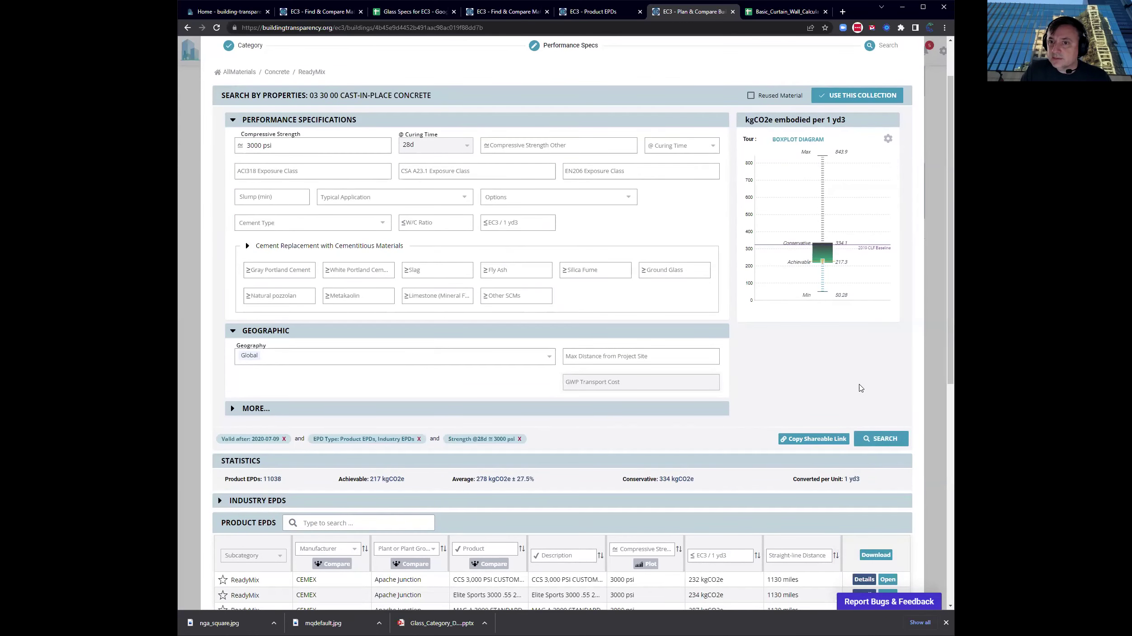
pyautogui.scroll(1, 859, 390)
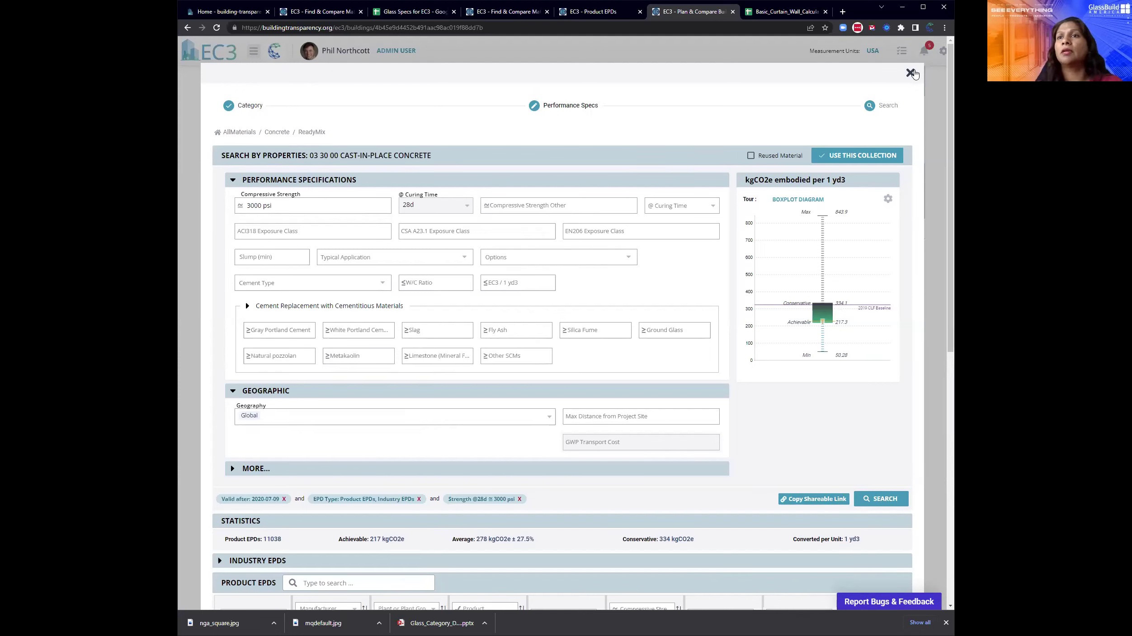
pyautogui.click(853, 160)
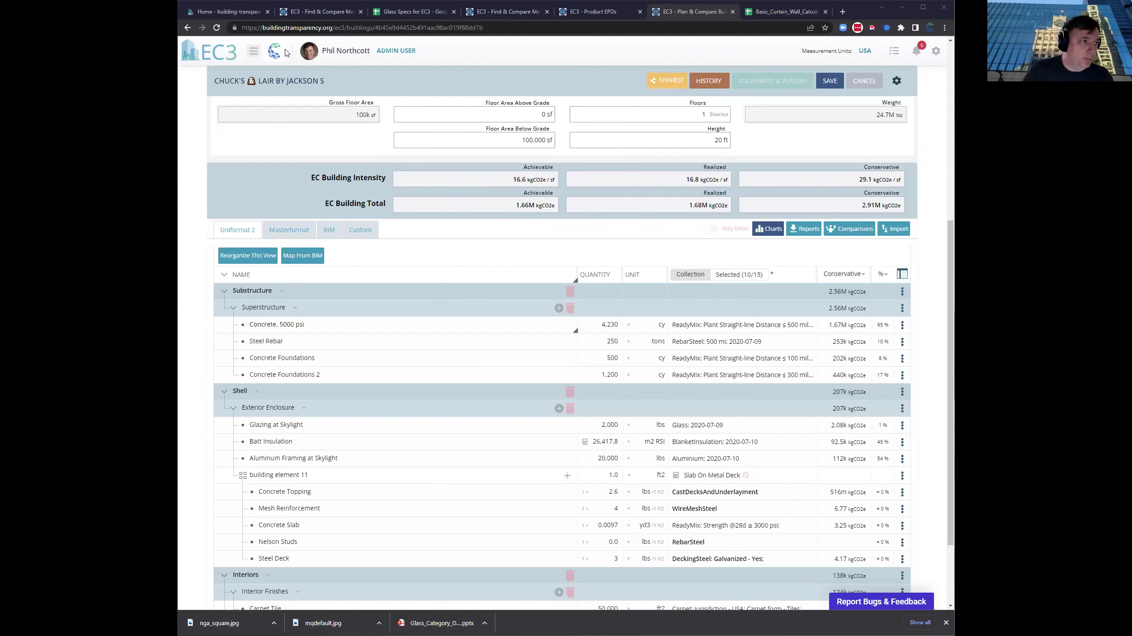
# Leave the 100k sf building page for the EC3 home
pyautogui.click(220, 62)
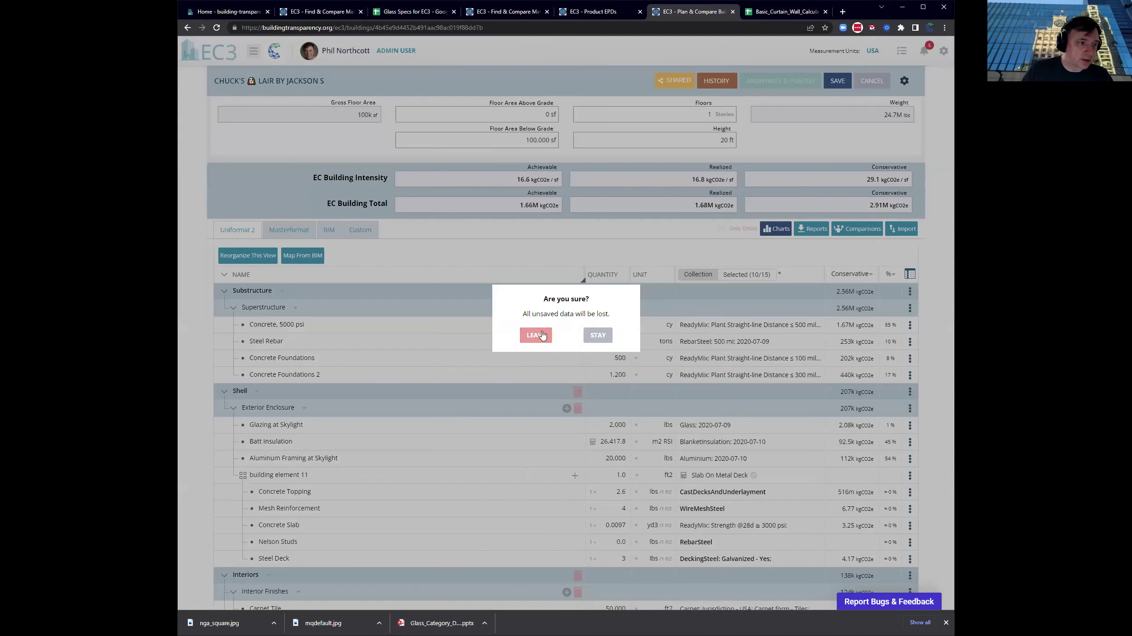
# Confirm leaving without saving, view the imported EPDs, then open Find & Compare Materials
pyautogui.click(542, 336)
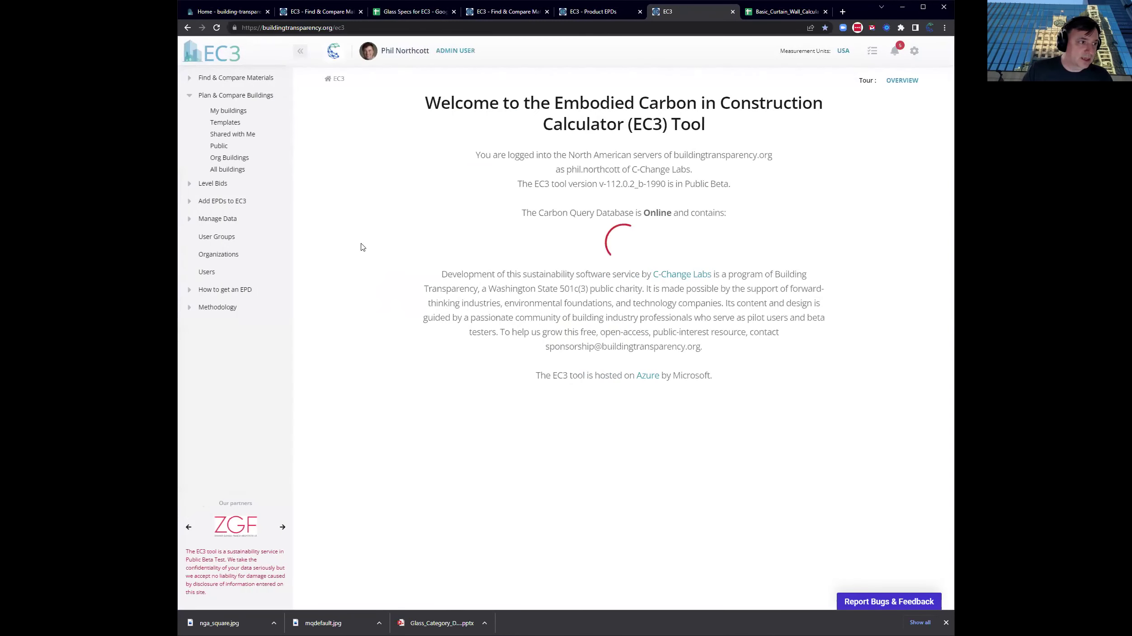
pyautogui.click(212, 202)
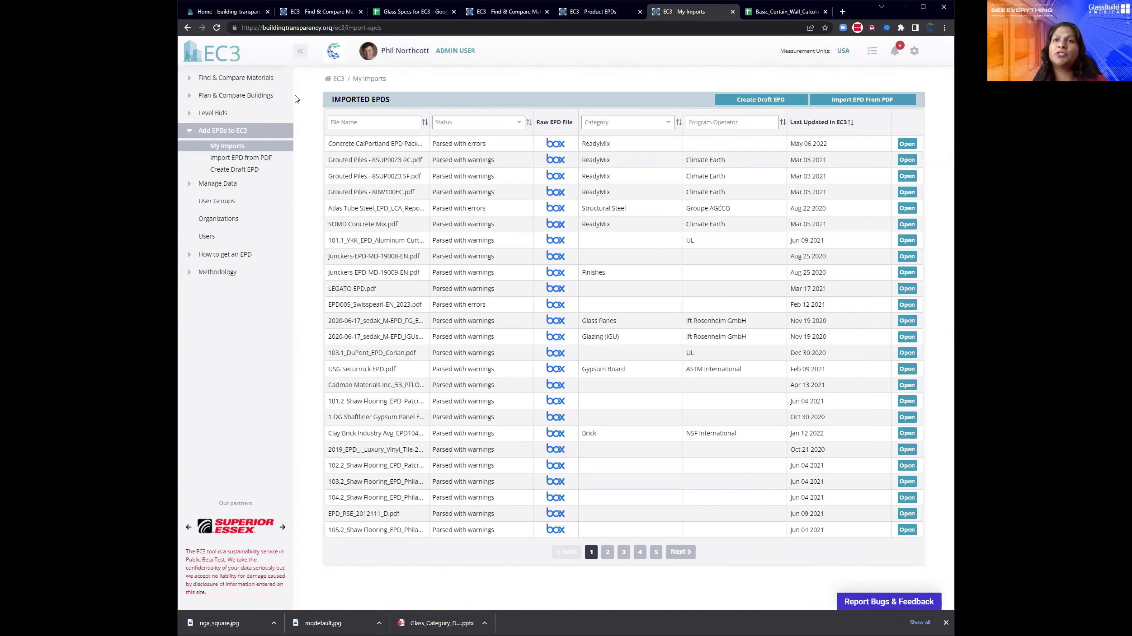
pyautogui.click(222, 79)
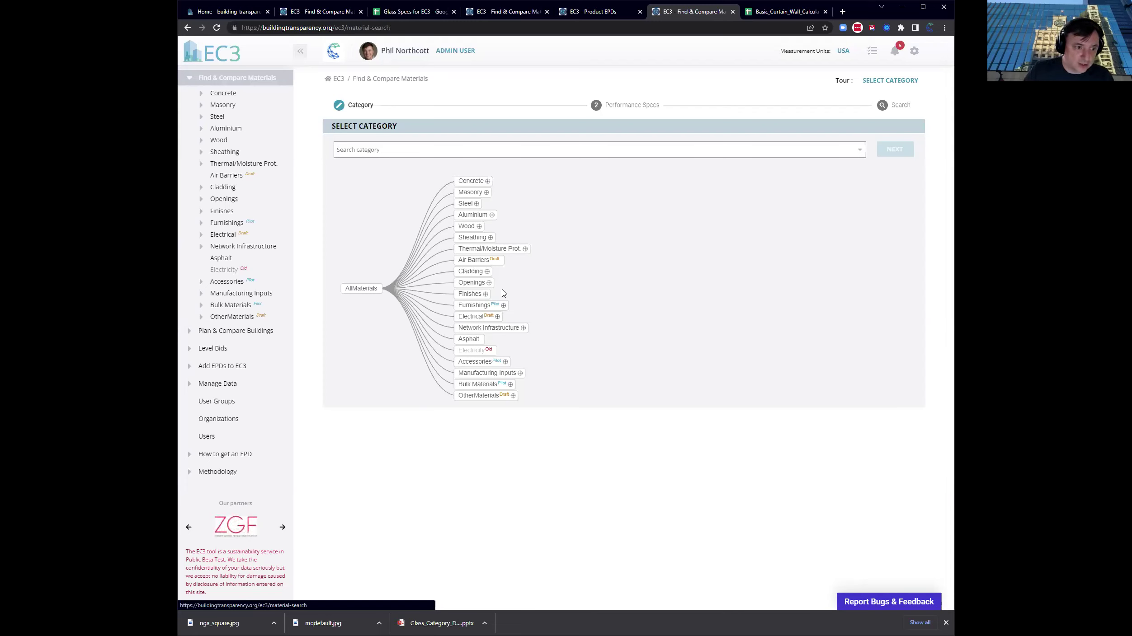
# Select Openings › Glazing › Panes › Processed Glass and continue to its performance specs
pyautogui.click(490, 284)
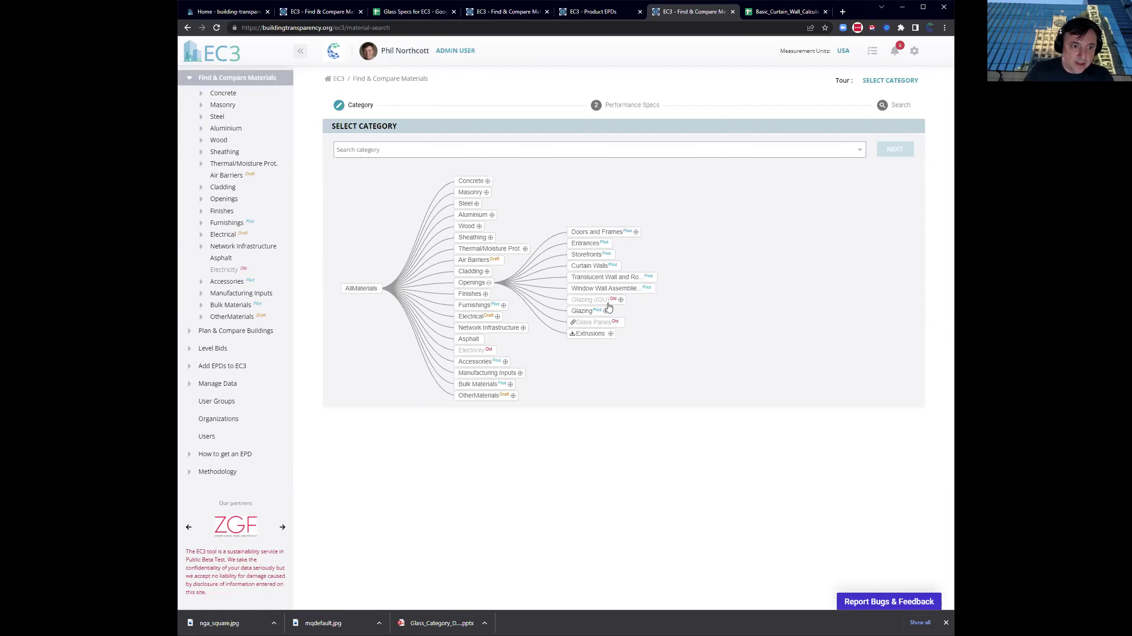
pyautogui.click(583, 311)
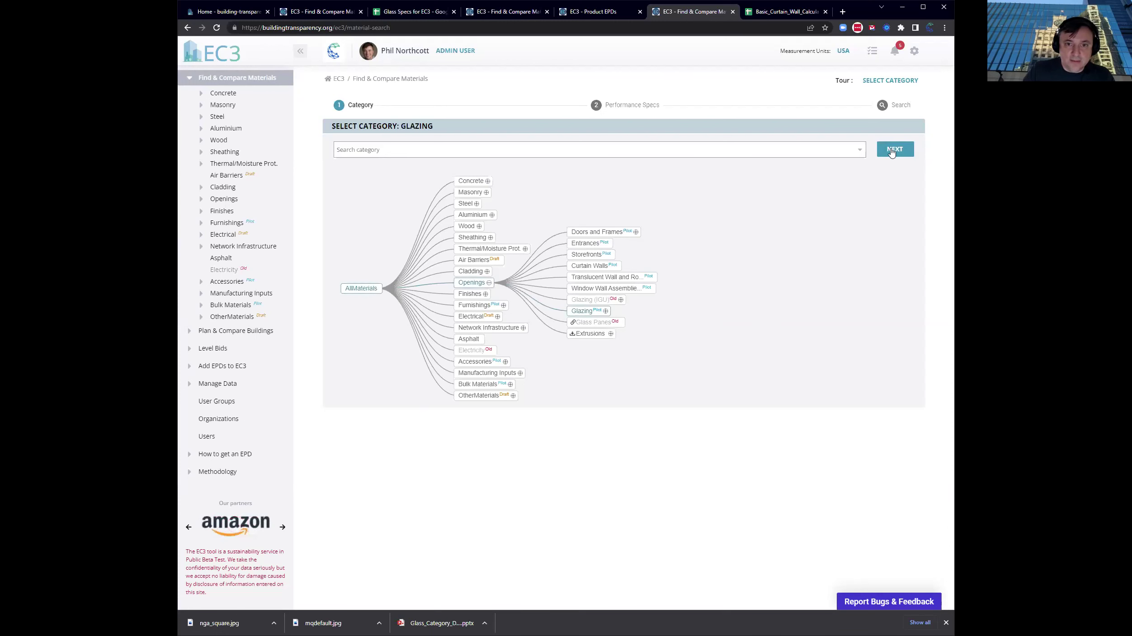
pyautogui.click(894, 150)
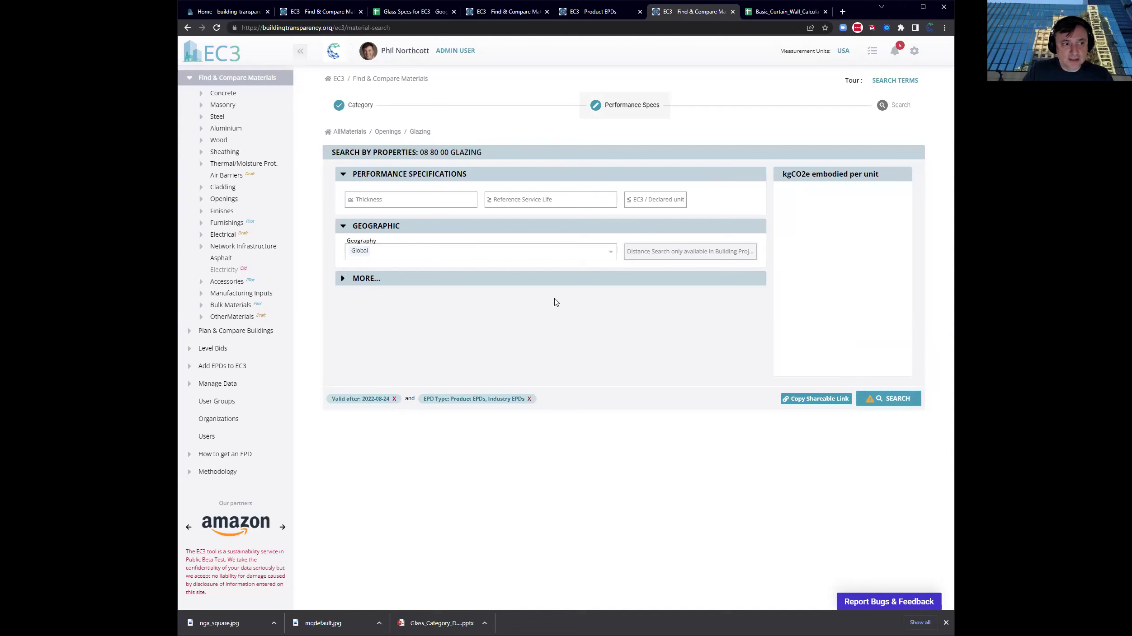
pyautogui.click(420, 132)
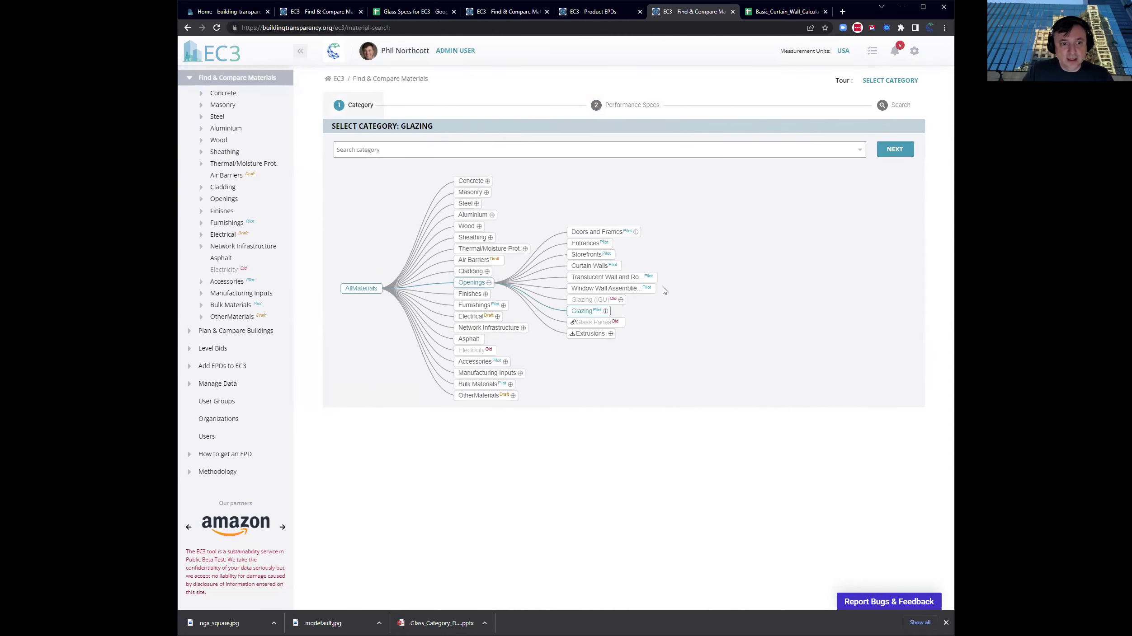
pyautogui.click(607, 311)
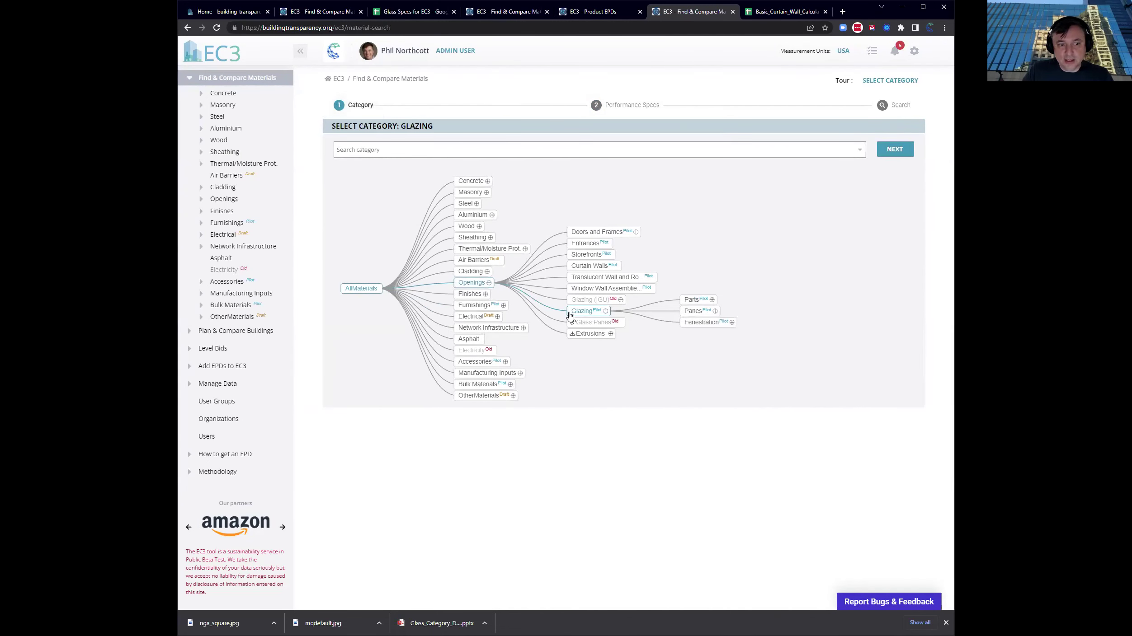
pyautogui.click(715, 311)
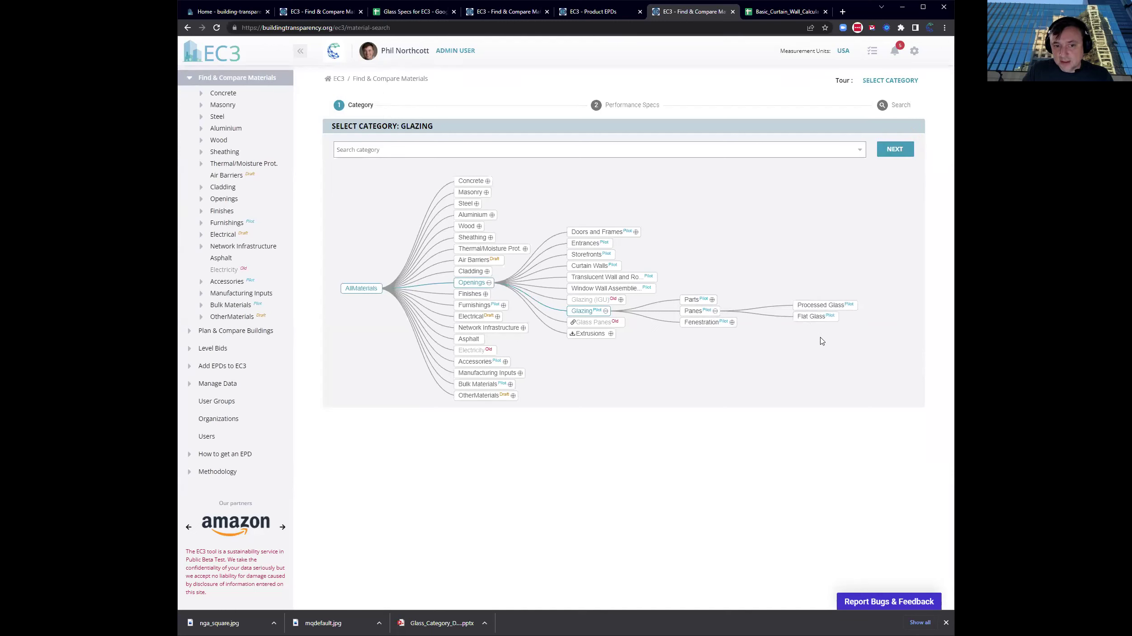
pyautogui.click(816, 317)
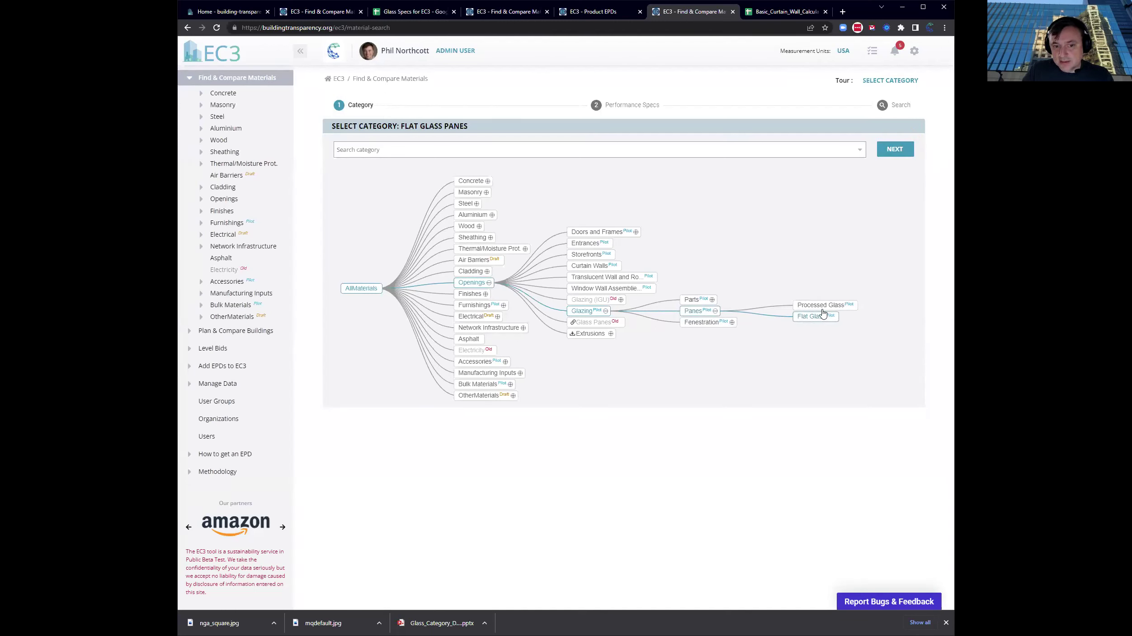
pyautogui.click(819, 306)
pyautogui.click(894, 150)
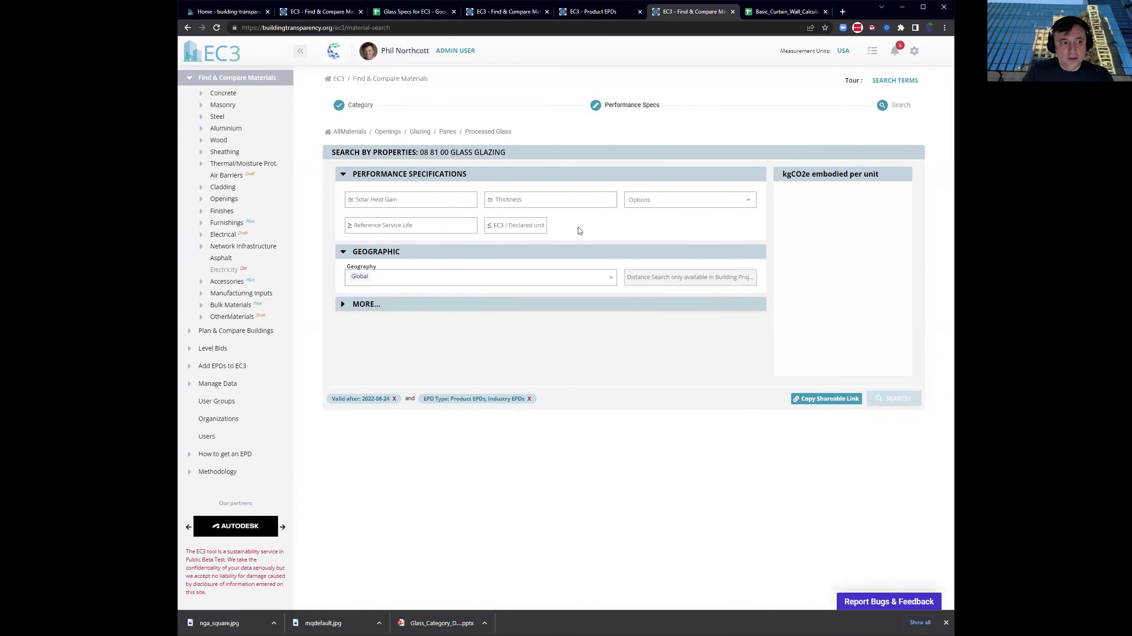
# Review the Solar Heat Gain, Thickness and treatment Options filters for processed glass, then open the acid-etched glass EPD
pyautogui.click(424, 200)
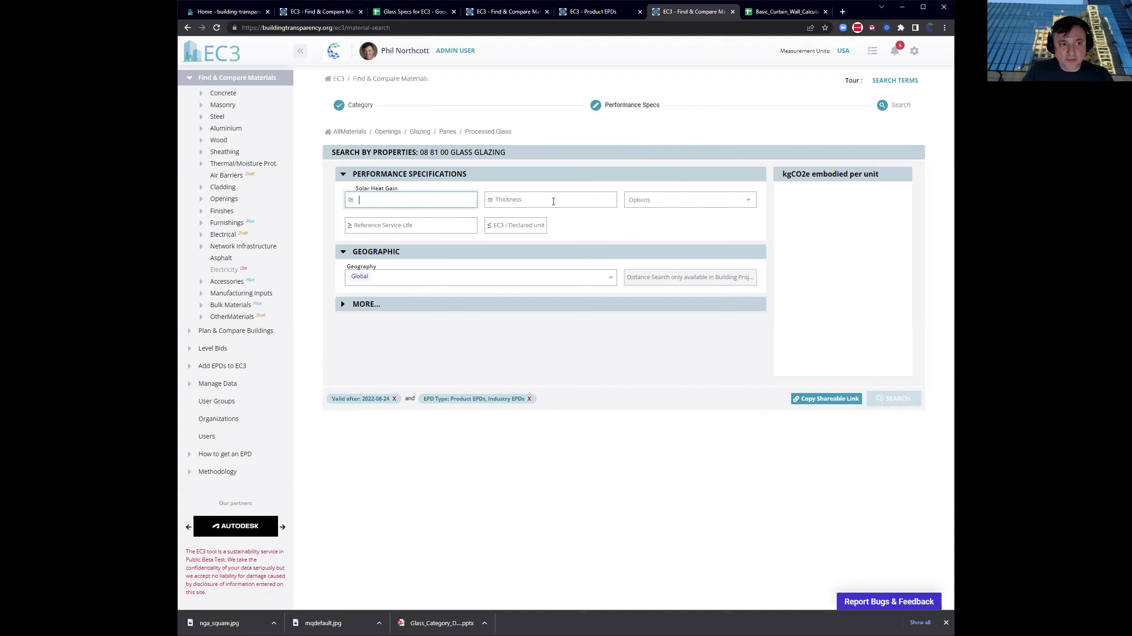
pyautogui.click(585, 203)
pyautogui.click(660, 200)
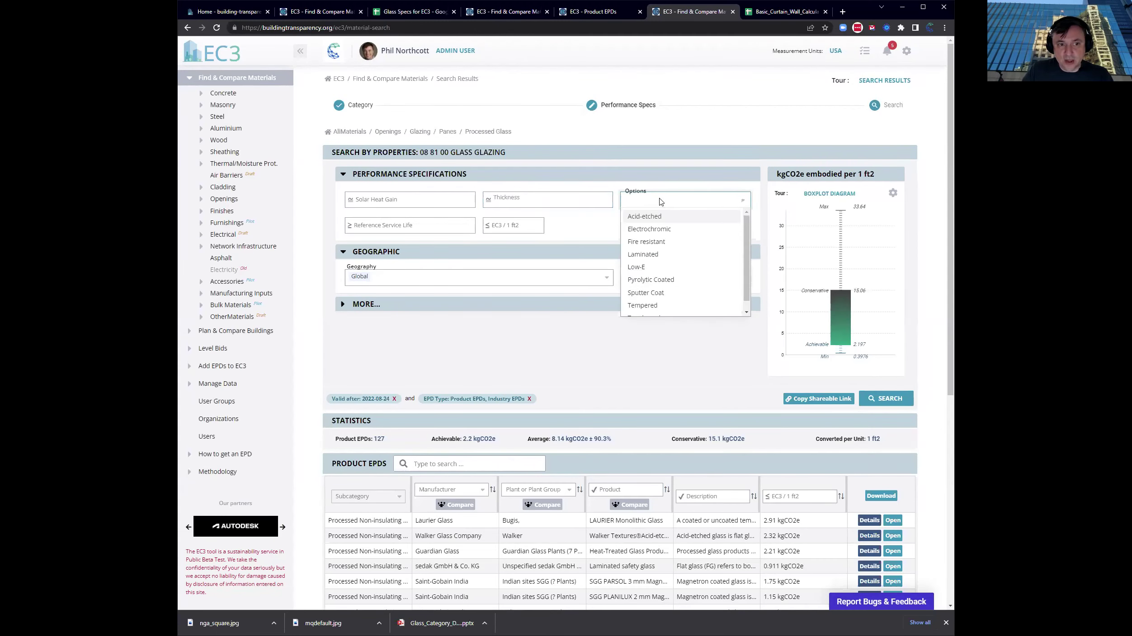
pyautogui.click(596, 344)
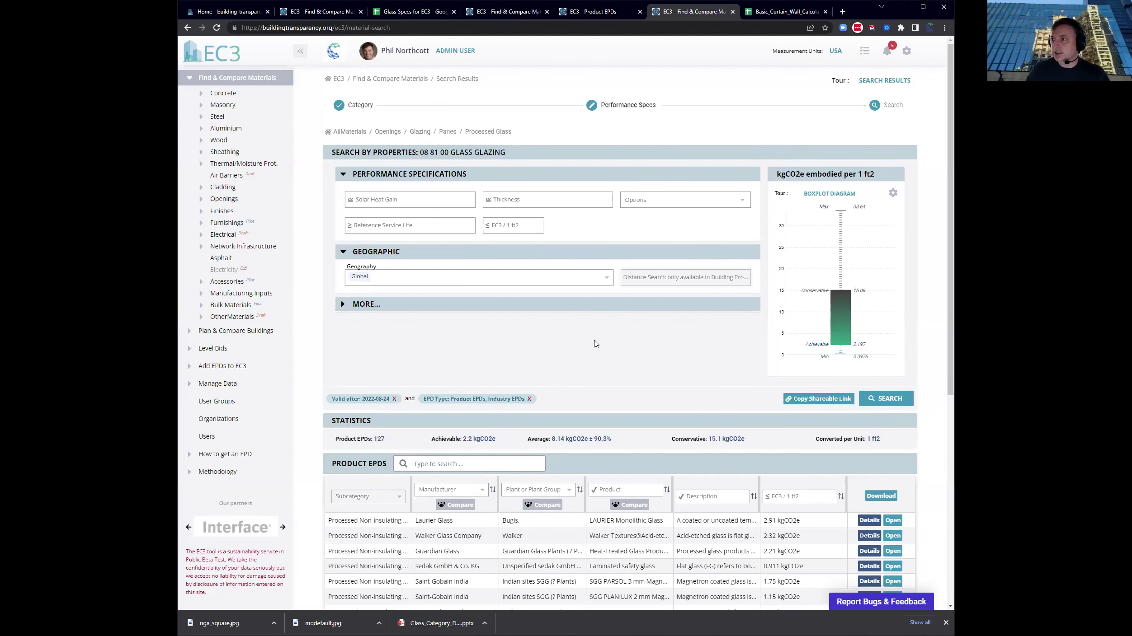
pyautogui.scroll(-3, 629, 329)
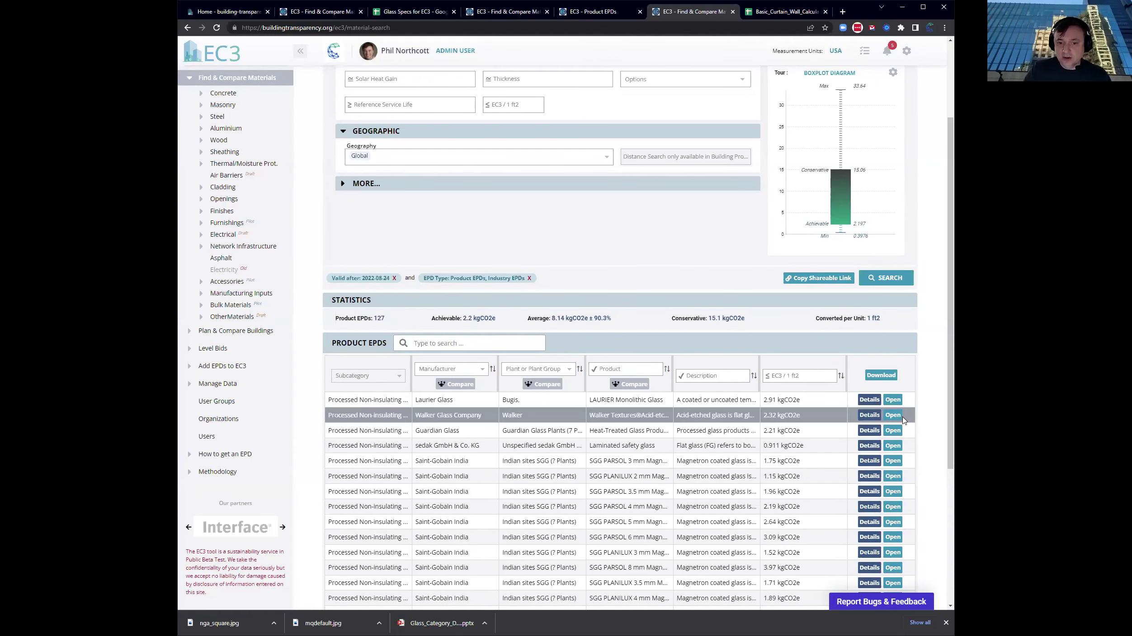
pyautogui.click(893, 415)
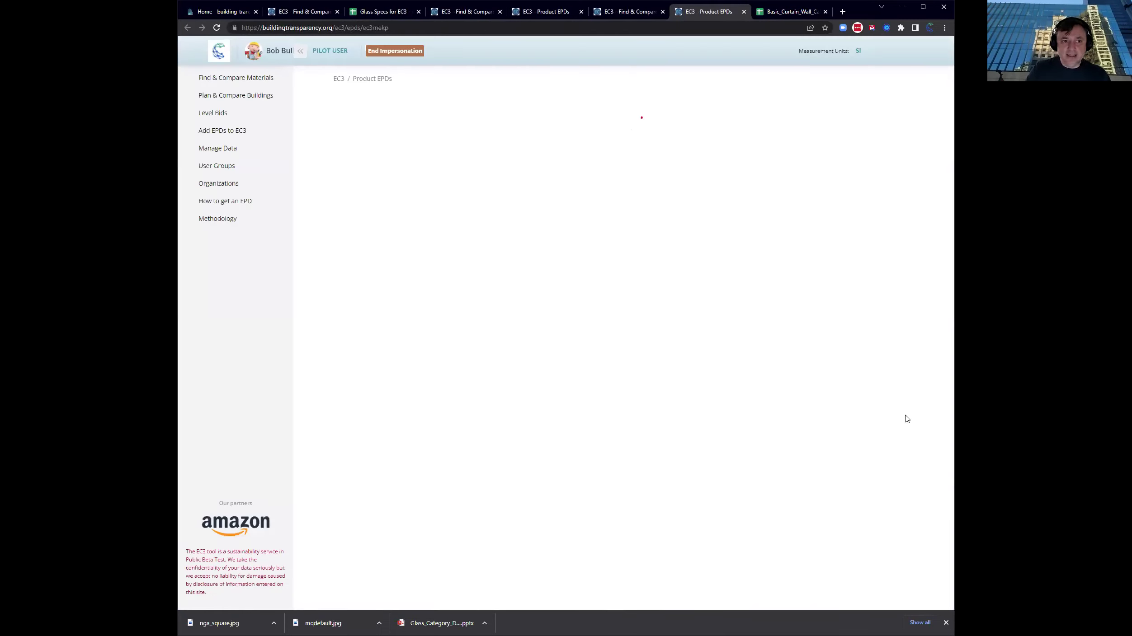
# Review the Walker Textures Acid-etched Glass EPD's embodied carbon (21.3 kgCO2e per m2) and environmental impacts
pyautogui.scroll(-3, 599, 199)
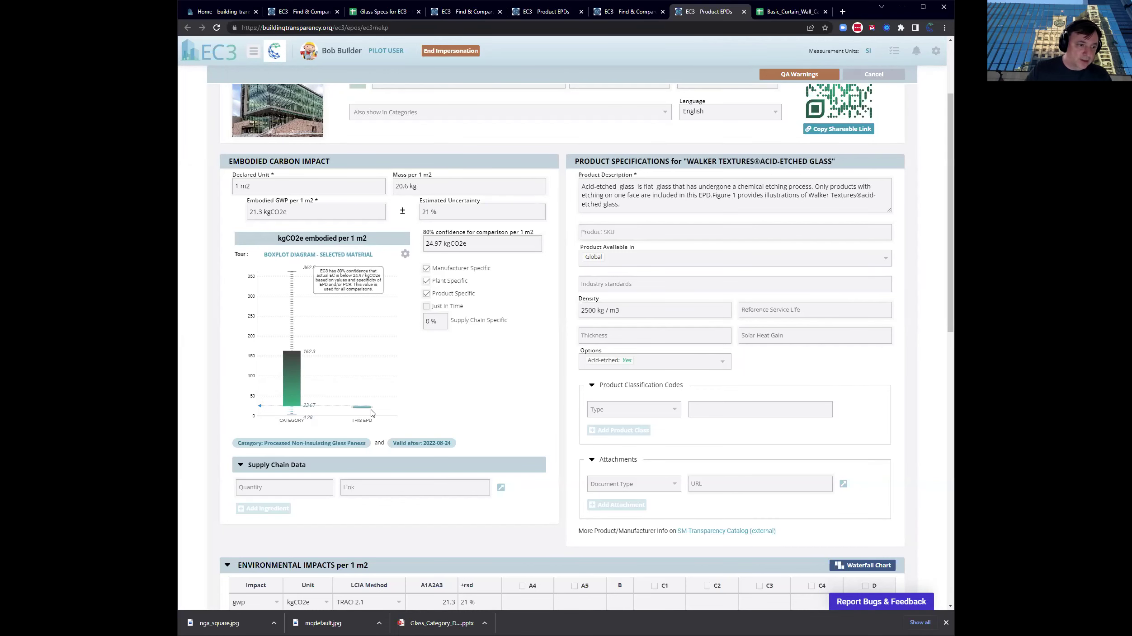
pyautogui.scroll(-2, 501, 400)
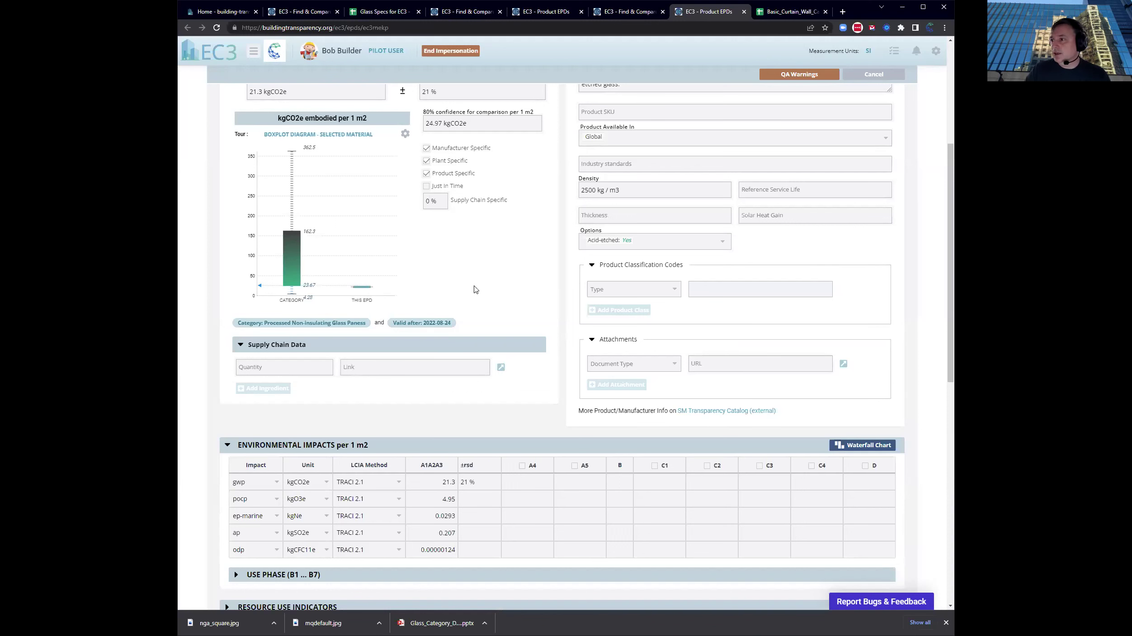
pyautogui.scroll(1, 515, 287)
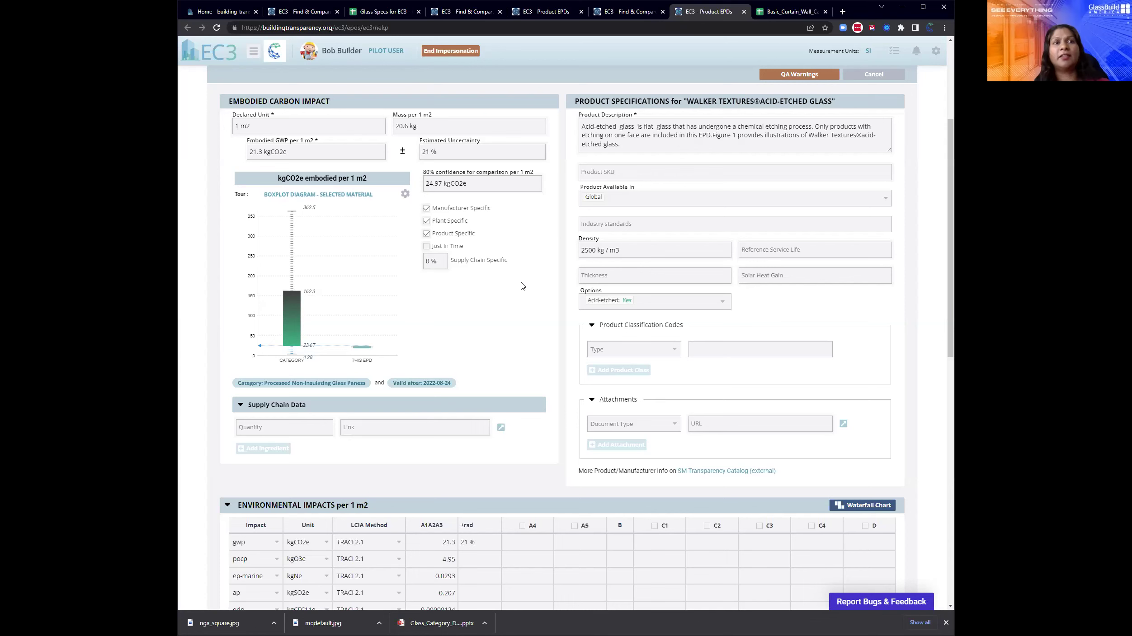
pyautogui.moveTo(784, 266)
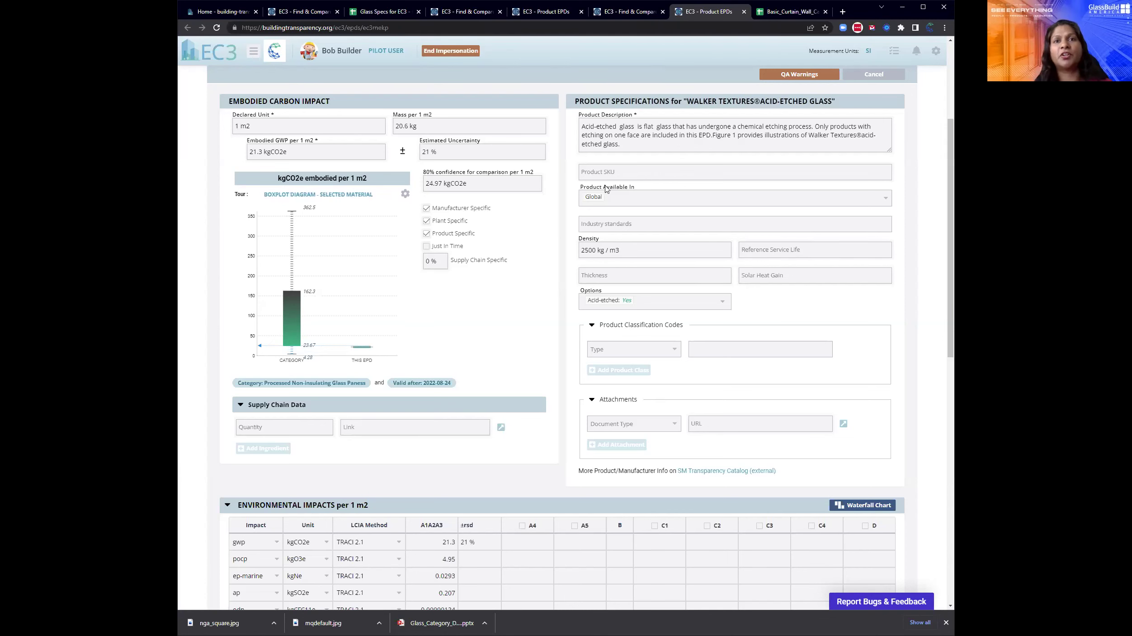
pyautogui.scroll(4, 625, 208)
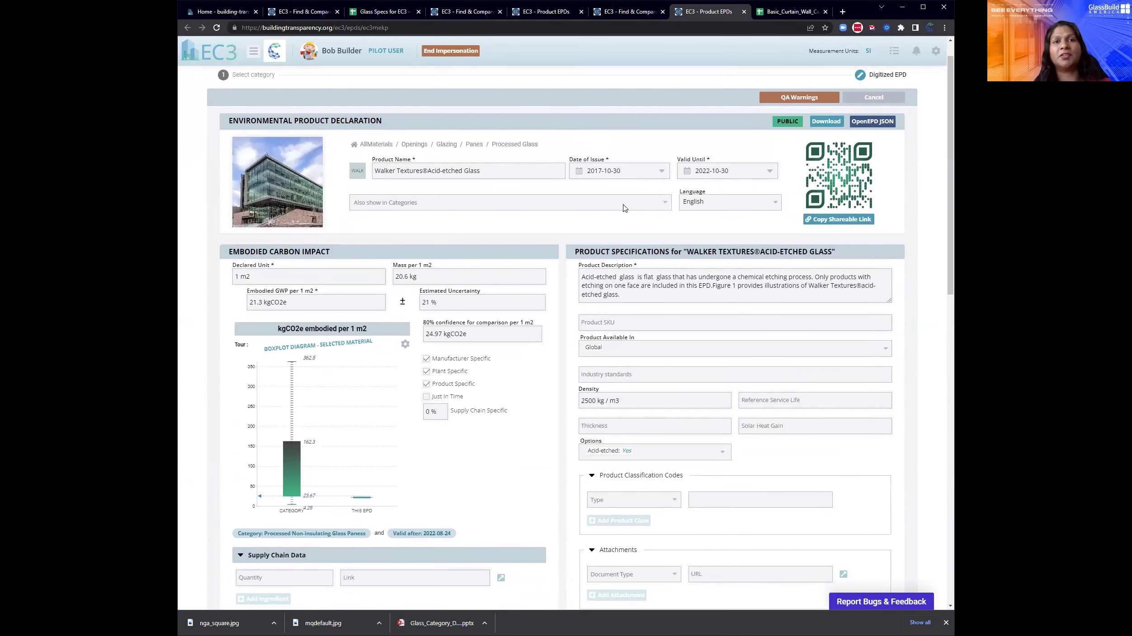
pyautogui.scroll(-1, 625, 208)
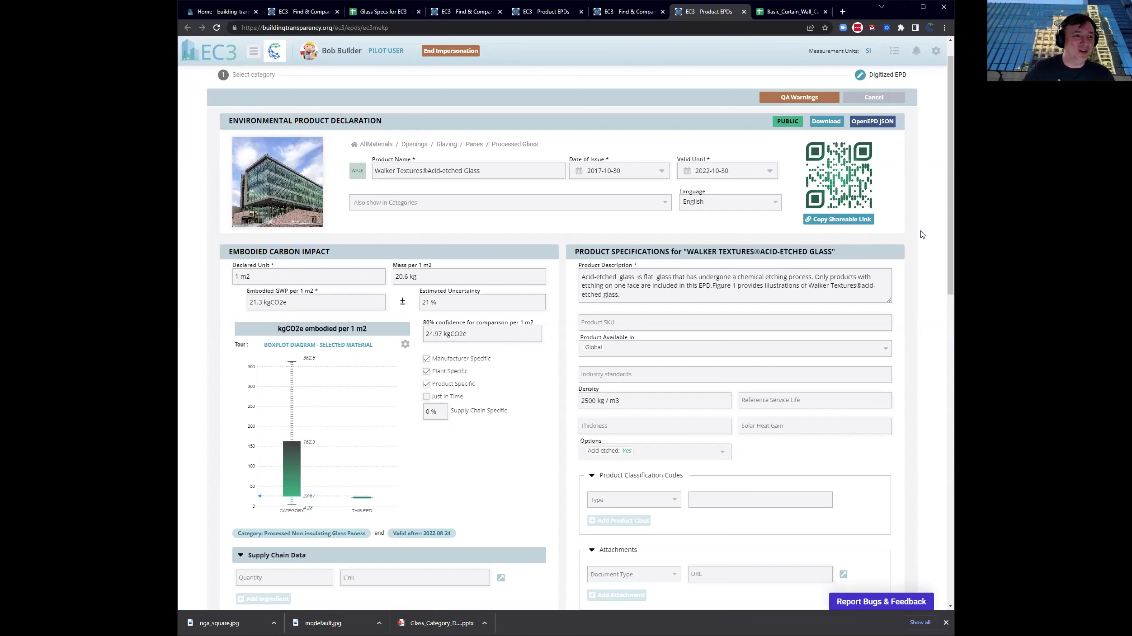
# Return to the EC3 home page to show the map of digitized EPDs by country
pyautogui.click(217, 63)
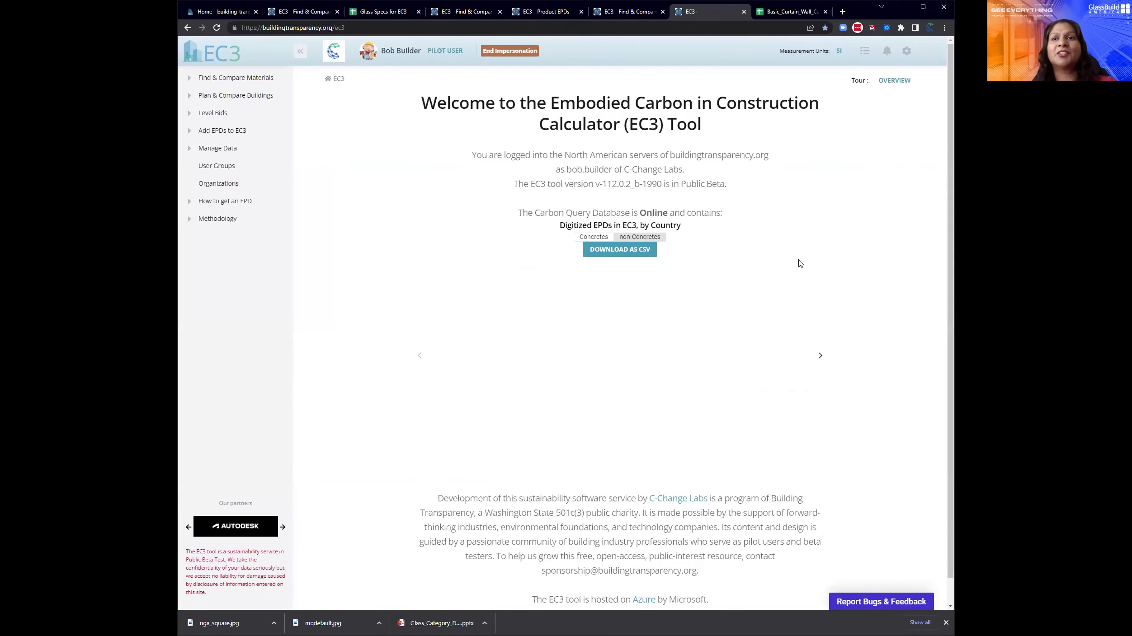